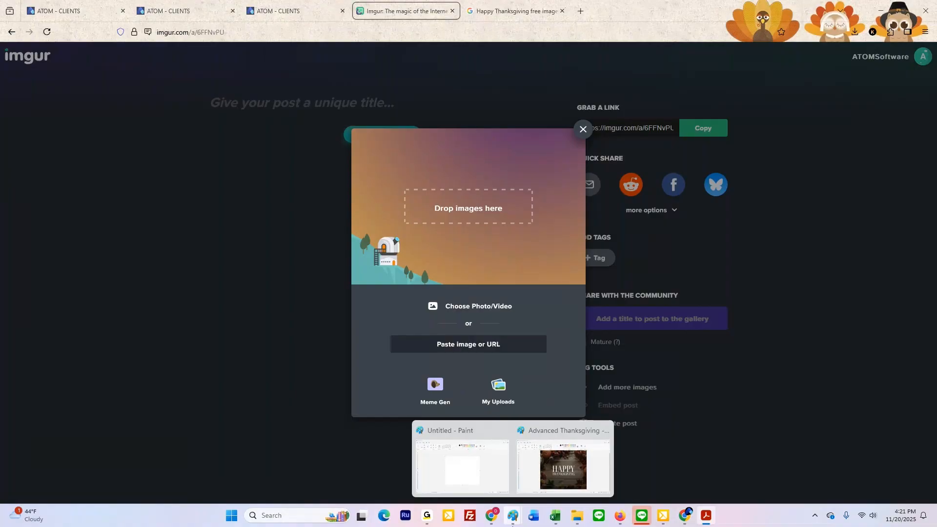
# Step: Switch to the Google image results and rerun the search for "Happy Thanksgiving free image"
pyautogui.click(533, 8)
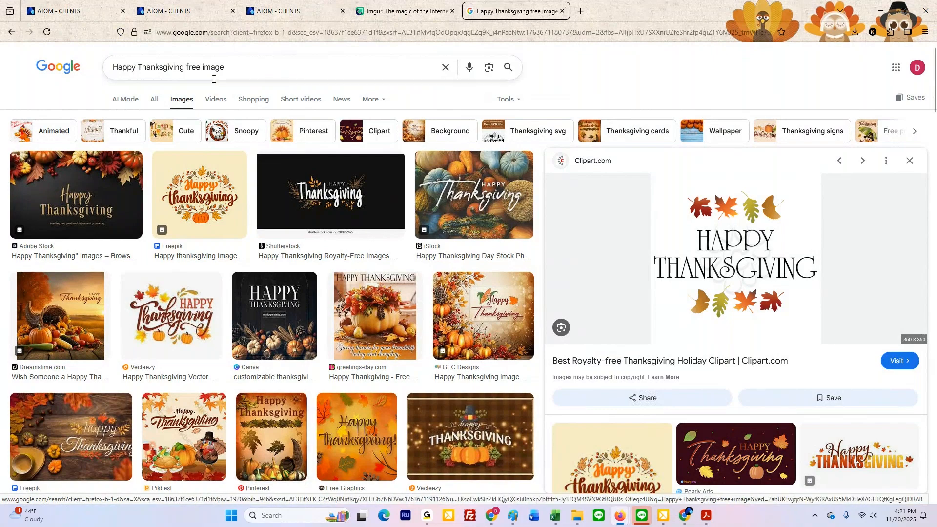
pyautogui.click(148, 68)
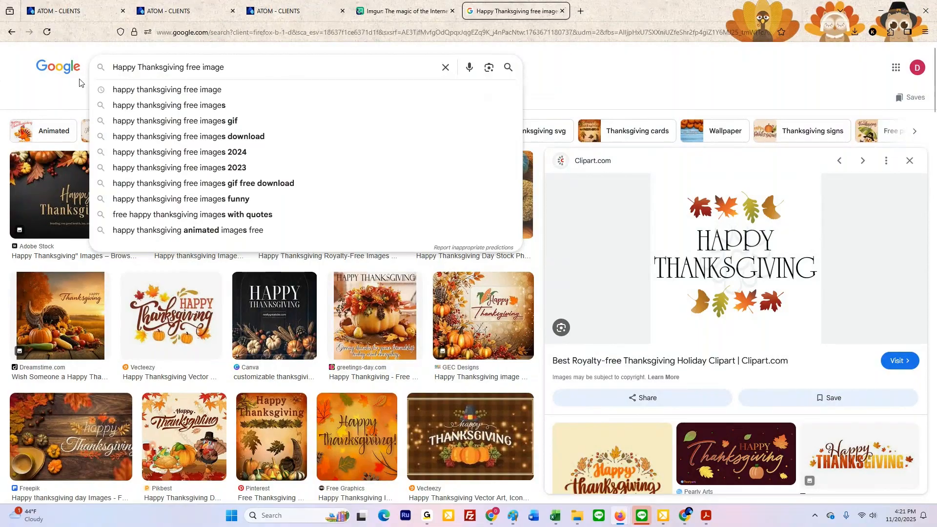
pyautogui.click(293, 65)
pyautogui.press('Return')
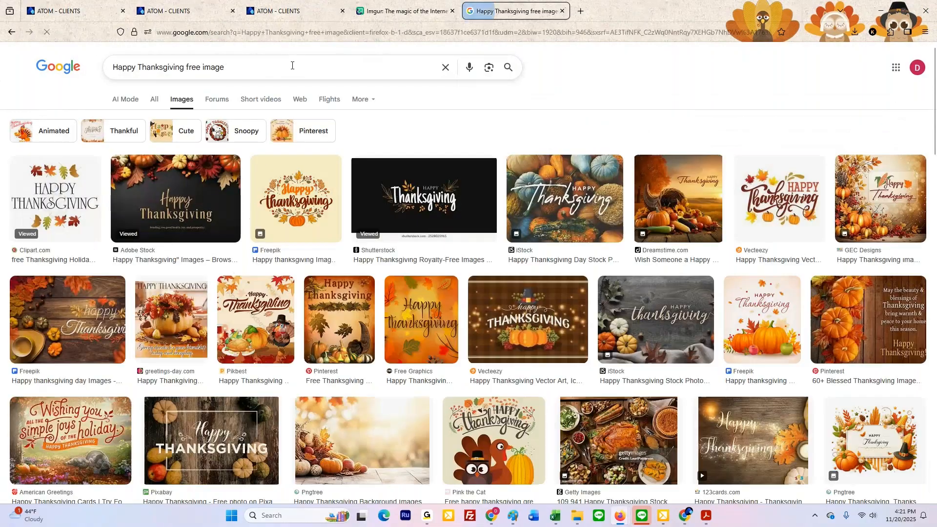
# Step: Look through the general web results for the Thanksgiving search and return to the image results
pyautogui.click(154, 98)
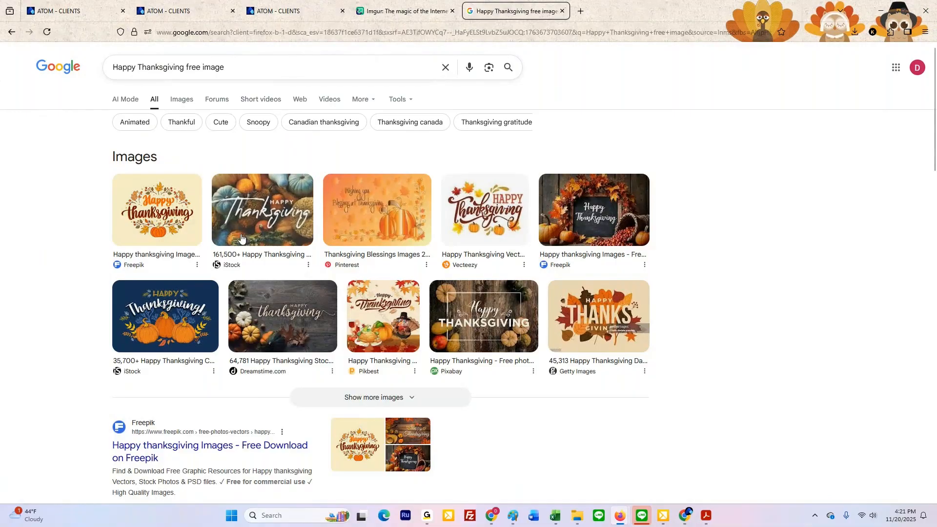
pyautogui.scroll(-1, 197, 221)
pyautogui.scroll(-15, 197, 220)
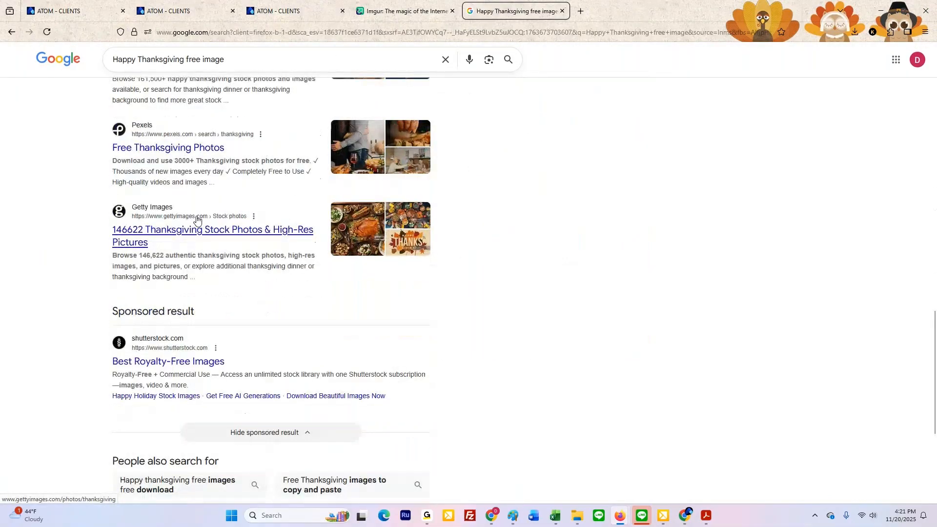
pyautogui.scroll(18, 195, 217)
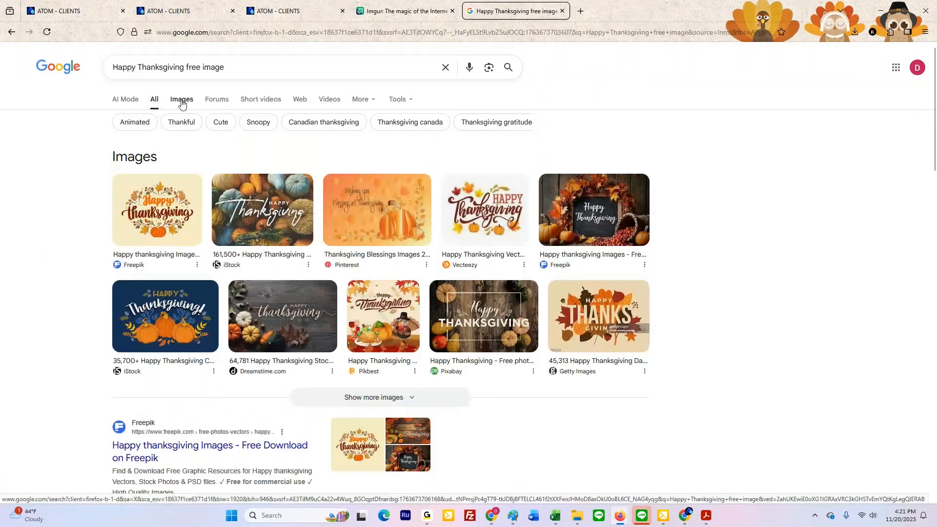
pyautogui.click(181, 101)
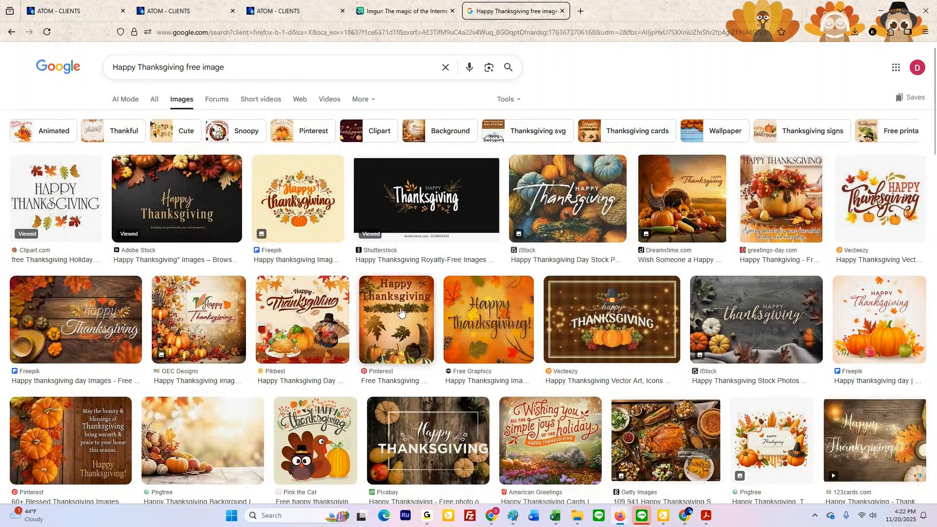
# Step: Preview the iStock Happy Thanksgiving image with pumpkins and leaves on grey wood and compare it with neighbouring results
pyautogui.scroll(-3, 400, 311)
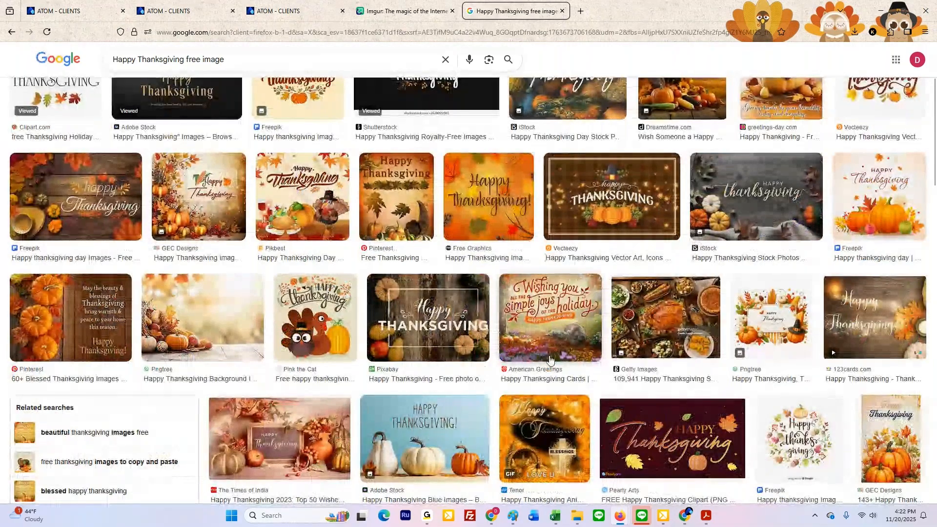
pyautogui.click(717, 230)
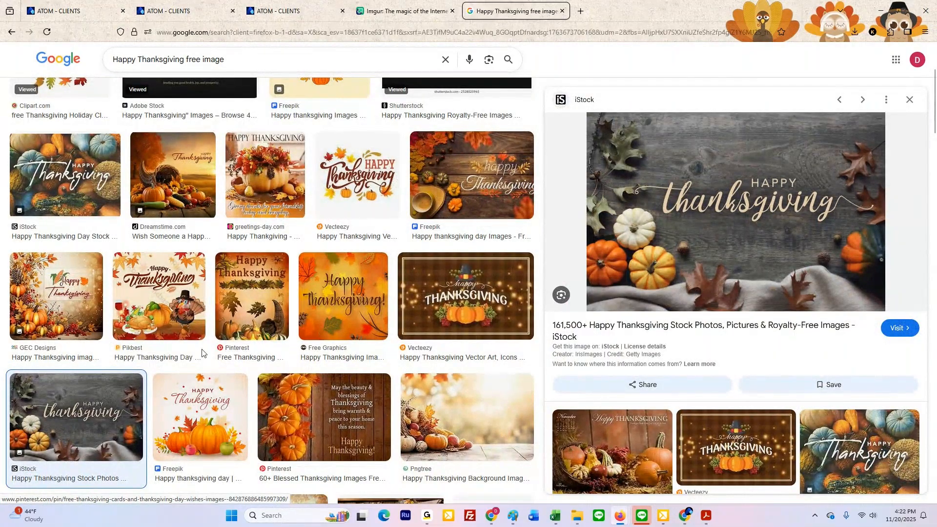
pyautogui.scroll(2, 112, 357)
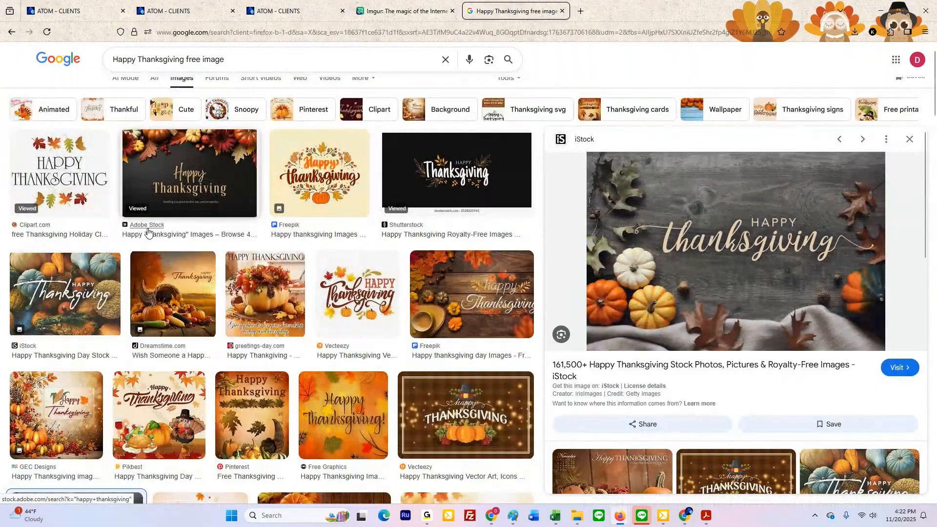
pyautogui.scroll(-2, 391, 140)
pyautogui.scroll(2, 452, 173)
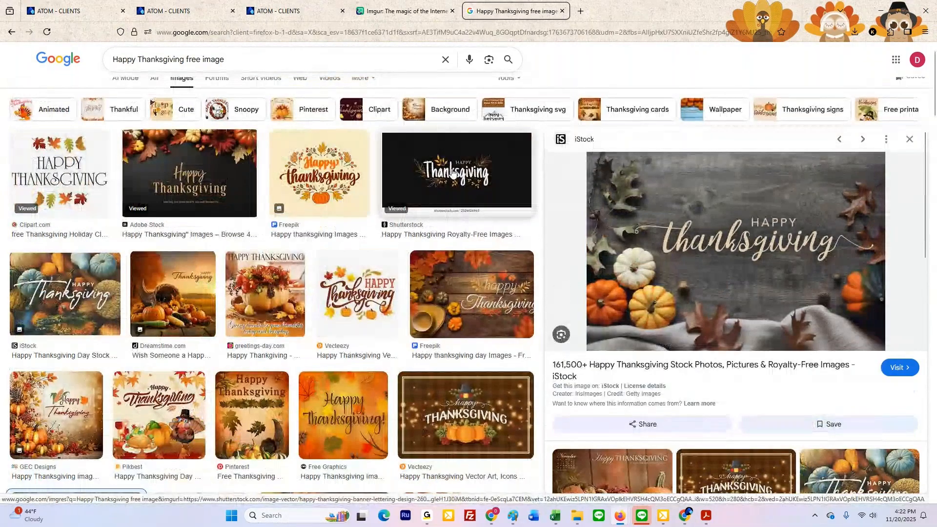
# Step: Preview the black Shutterstock Happy Thanksgiving image, look over its source page, and close that page
pyautogui.click(453, 173)
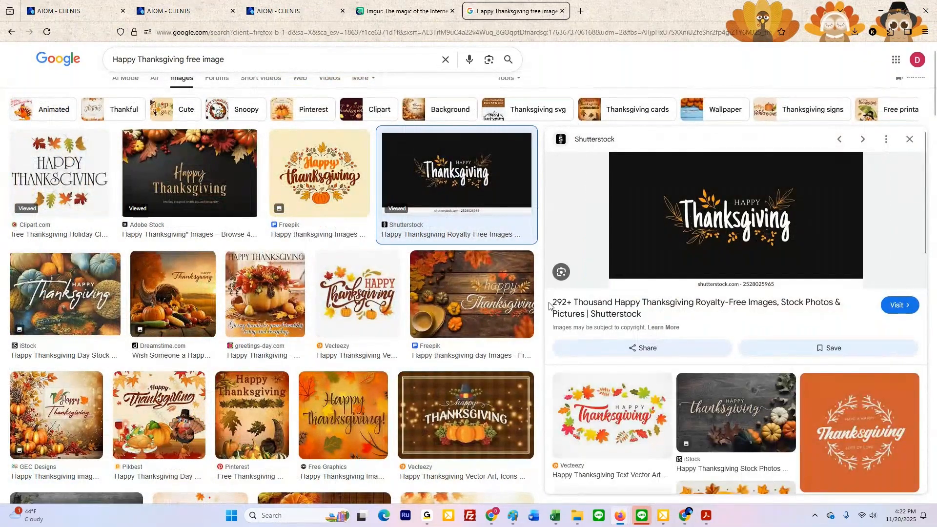
pyautogui.click(715, 222)
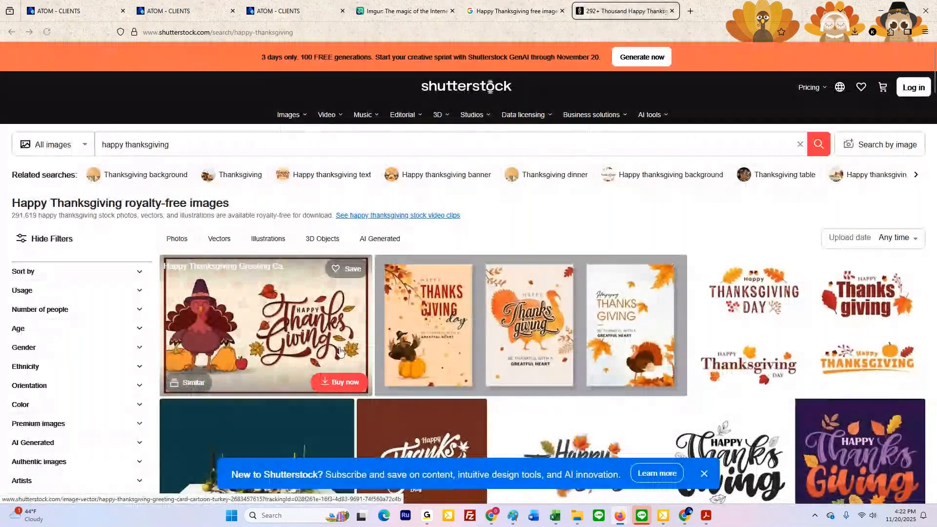
pyautogui.scroll(-2, 324, 346)
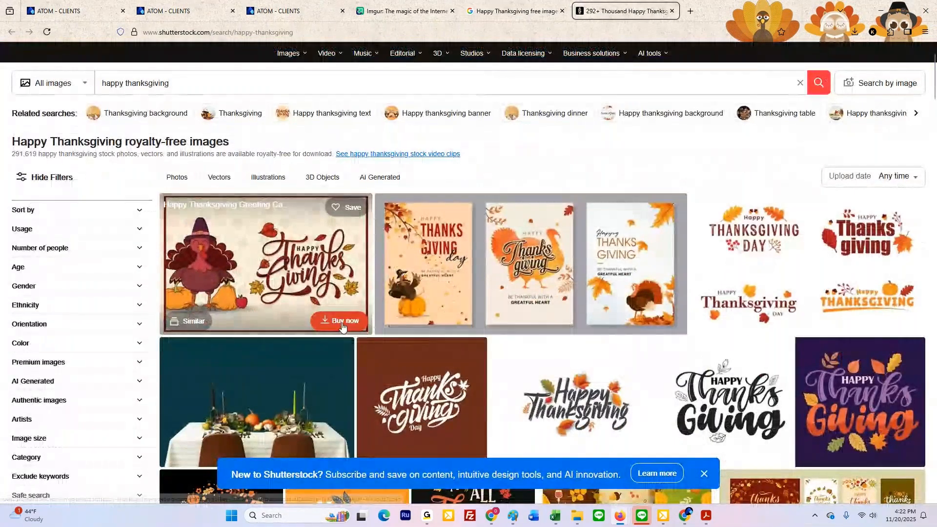
pyautogui.click(670, 11)
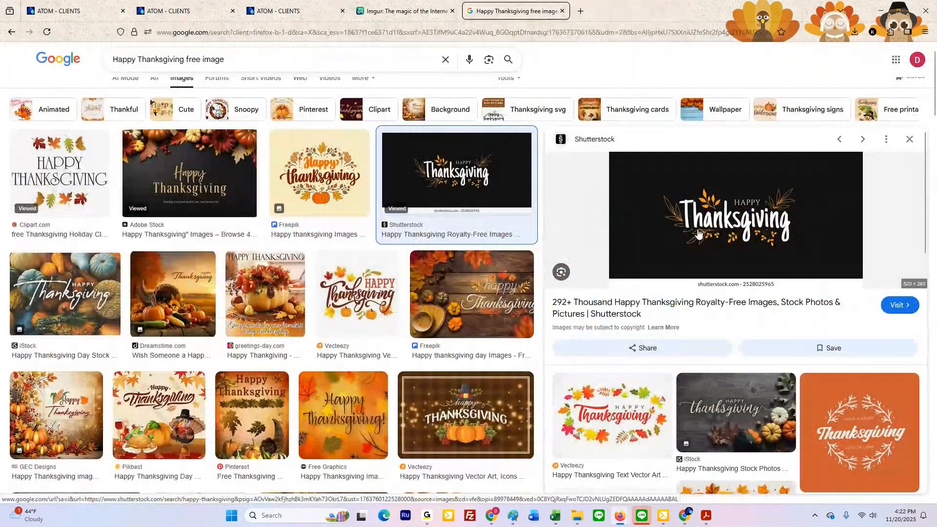
# Step: Preview the Pixabay Happy Thanksgiving photo and the Canva Thanksgiving card template among the image results
pyautogui.scroll(-3, 698, 234)
pyautogui.scroll(-10, 329, 280)
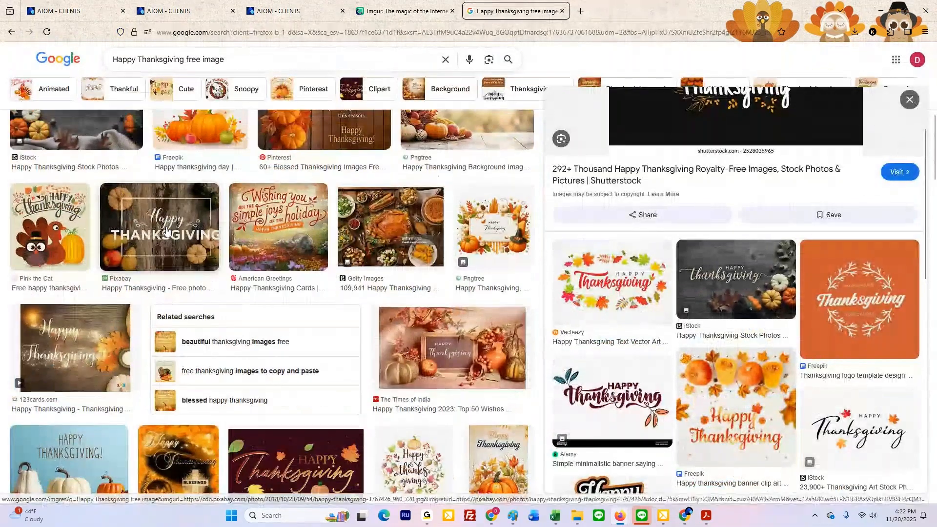
pyautogui.click(160, 227)
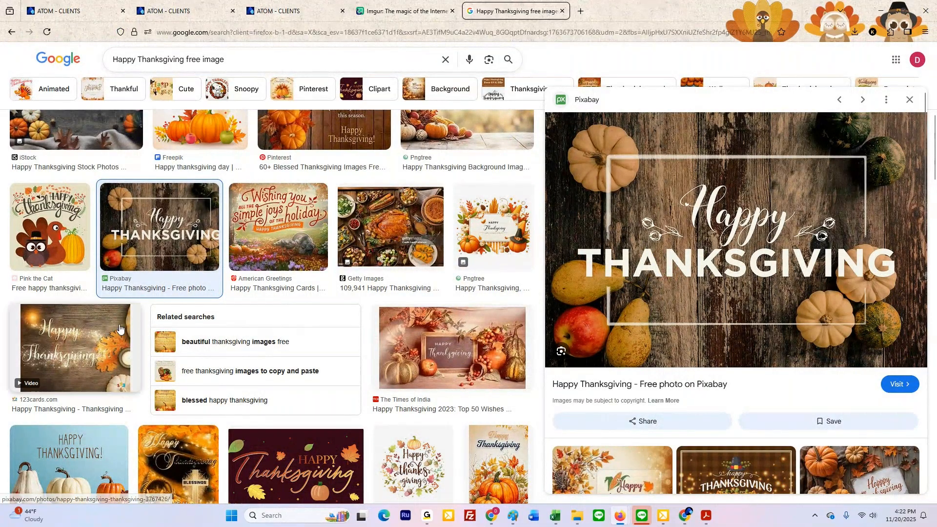
pyautogui.scroll(-5, 119, 328)
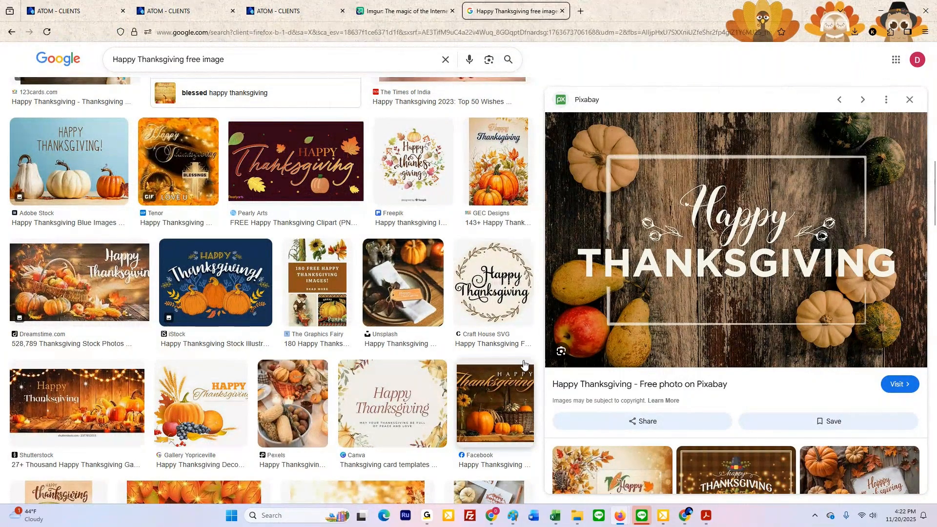
pyautogui.scroll(-1, 464, 347)
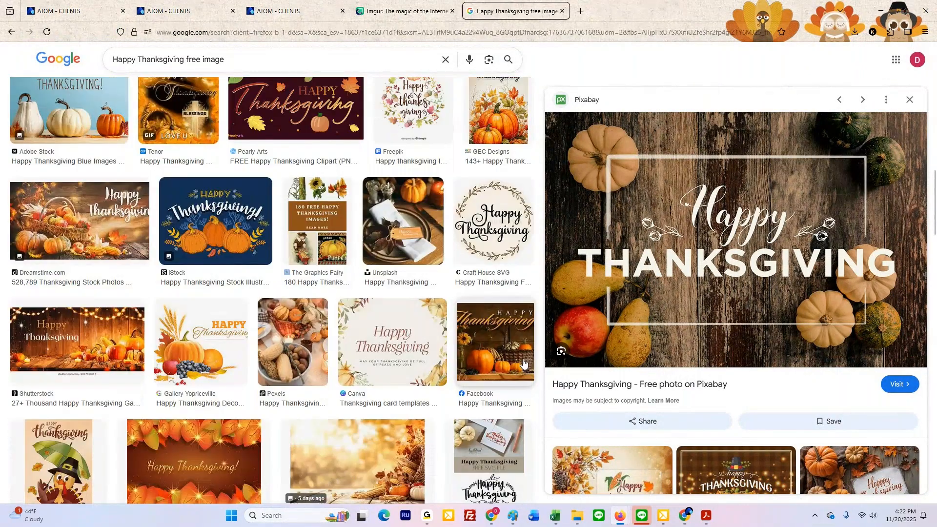
pyautogui.click(392, 341)
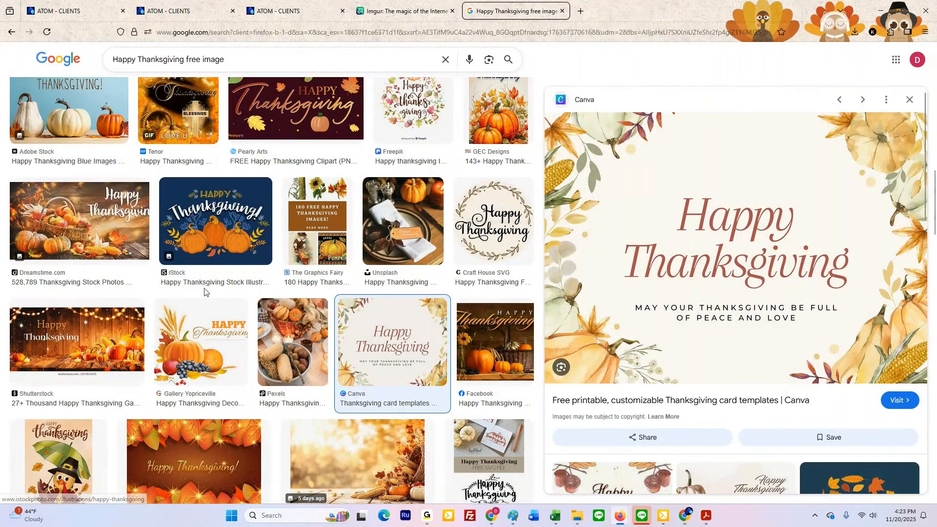
# Step: Find the Freepik Happy Thanksgiving image with orange leaves and a coffee cup on dark wood, preview it, and copy the image
pyautogui.scroll(-2, 208, 290)
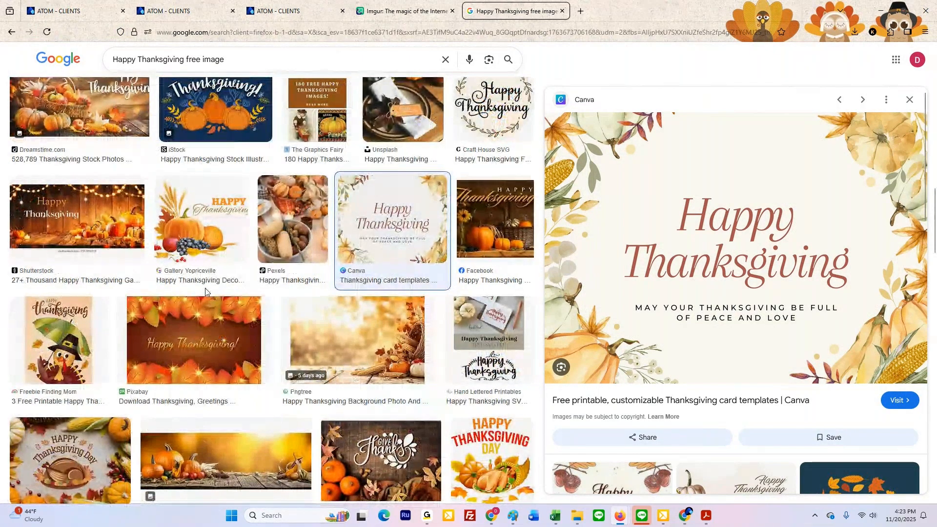
pyautogui.scroll(1, 205, 291)
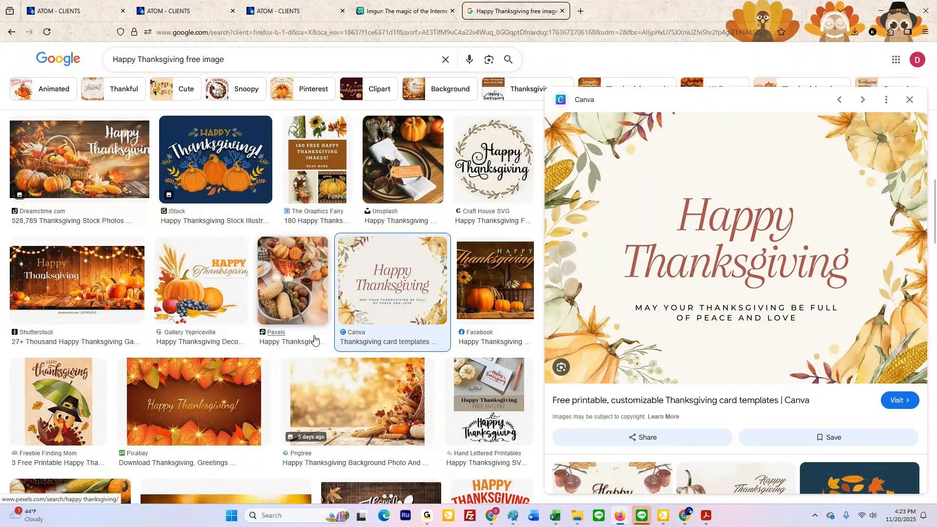
pyautogui.scroll(-10, 313, 338)
pyautogui.scroll(2, 299, 331)
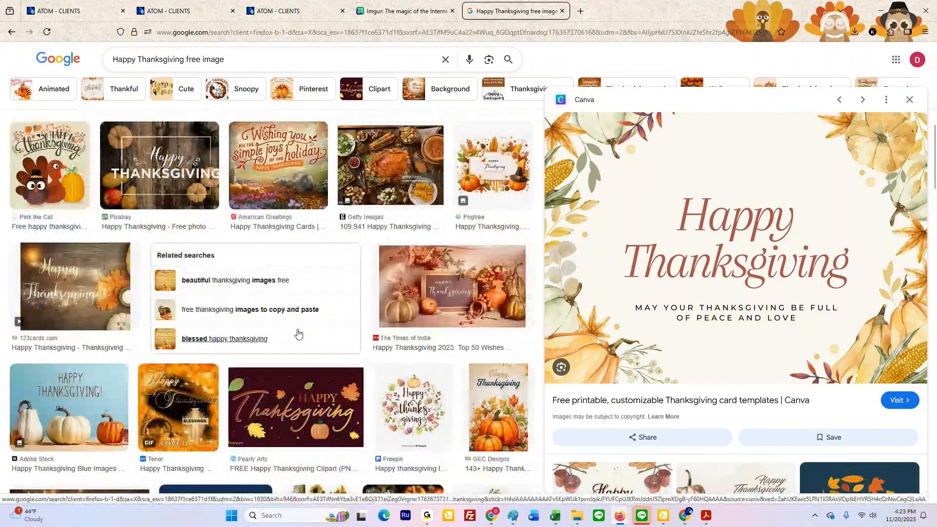
pyautogui.scroll(3, 329, 365)
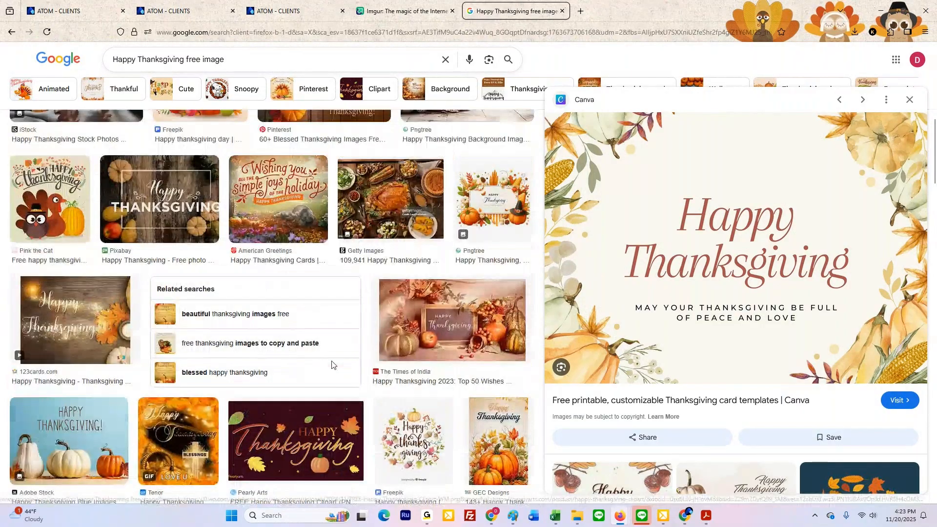
pyautogui.scroll(5, 331, 365)
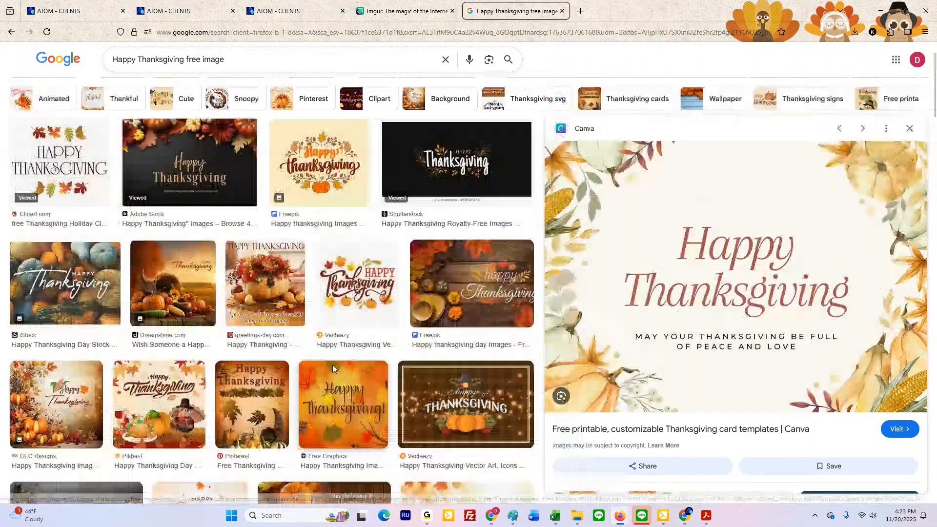
pyautogui.scroll(1, 333, 364)
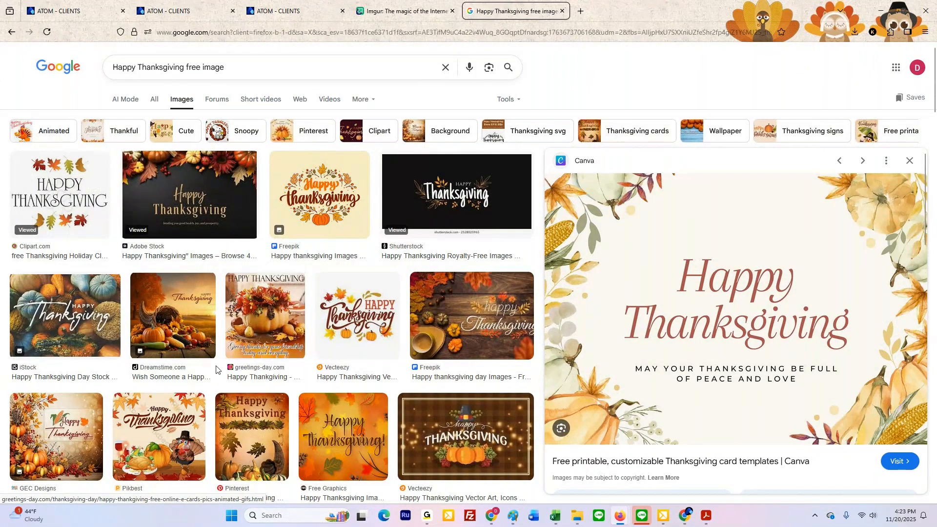
pyautogui.scroll(-2, 395, 316)
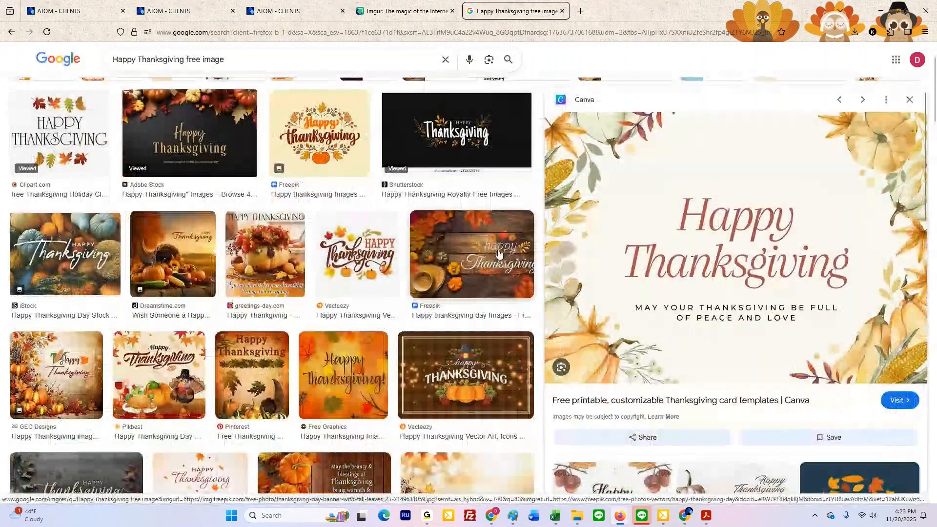
pyautogui.click(468, 259)
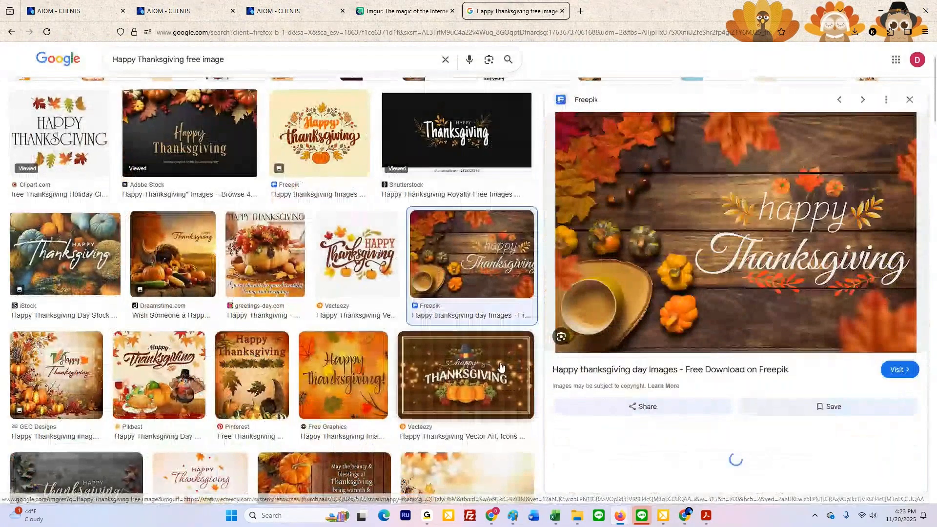
pyautogui.rightClick(746, 206)
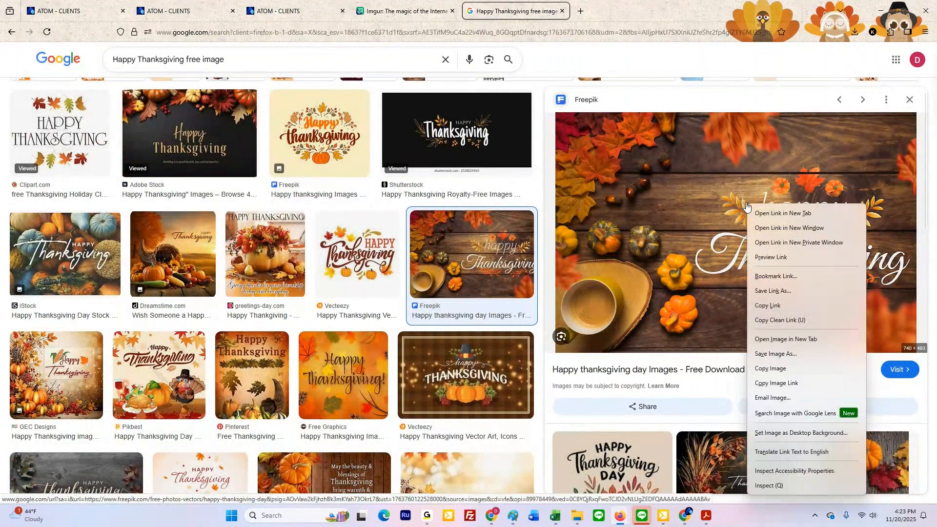
pyautogui.click(772, 374)
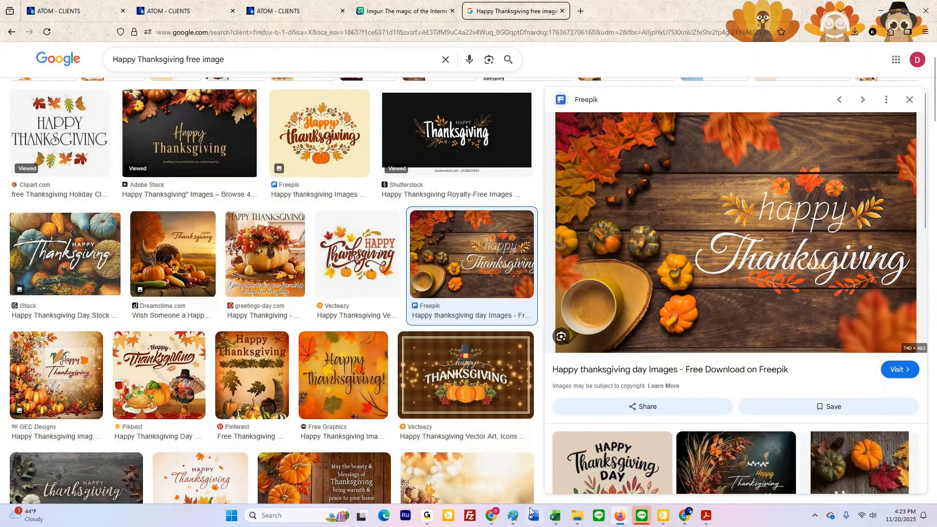
# Step: Paste the copied Freepik Thanksgiving image into a new Paint canvas, deselect it, and close the canvas without saving
pyautogui.rightClick(513, 516)
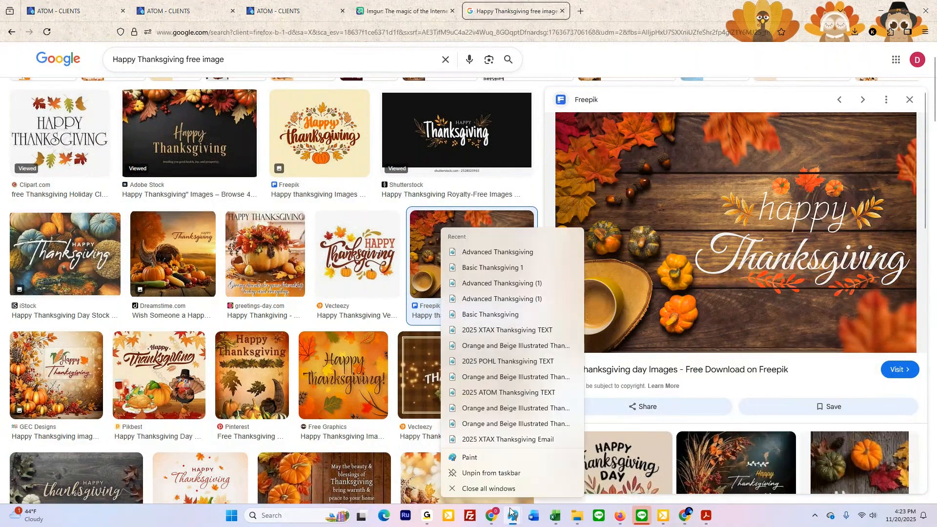
pyautogui.click(477, 460)
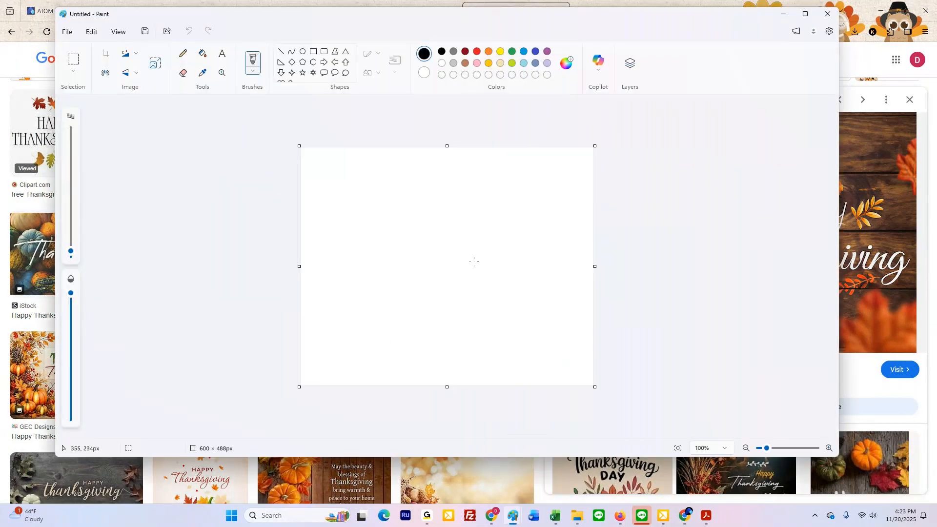
pyautogui.hotkey('ctrl', 'v')
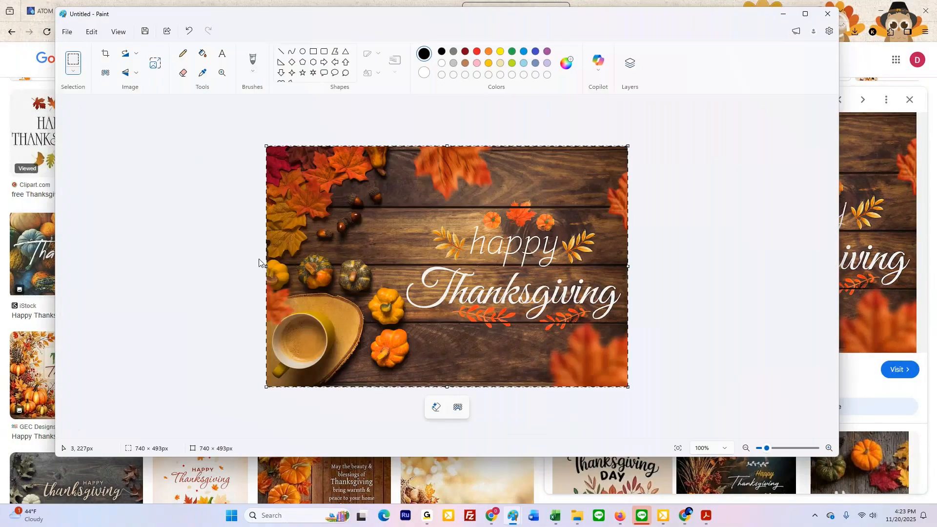
pyautogui.click(190, 271)
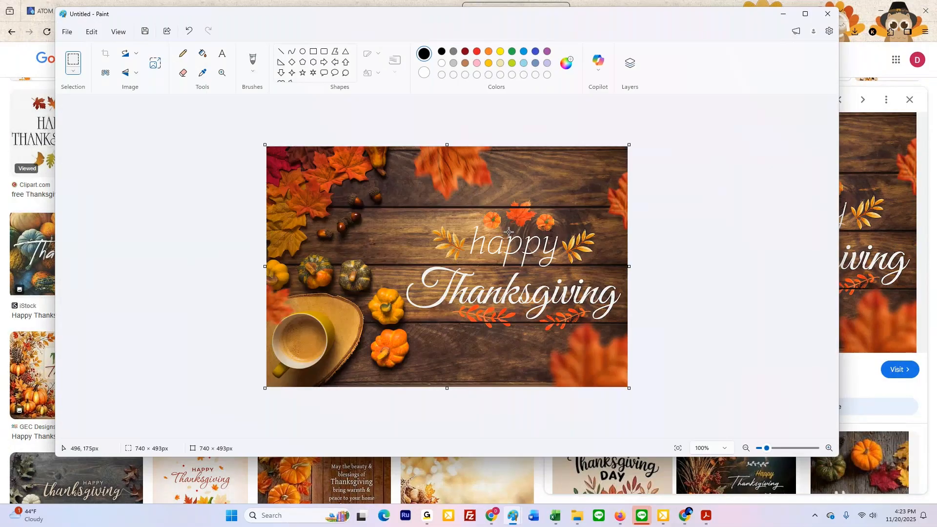
pyautogui.click(828, 15)
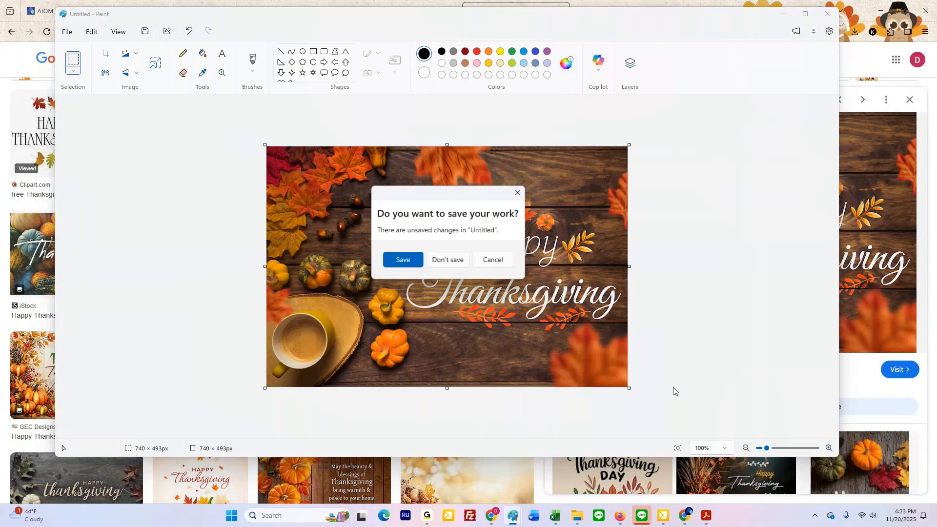
pyautogui.click(447, 259)
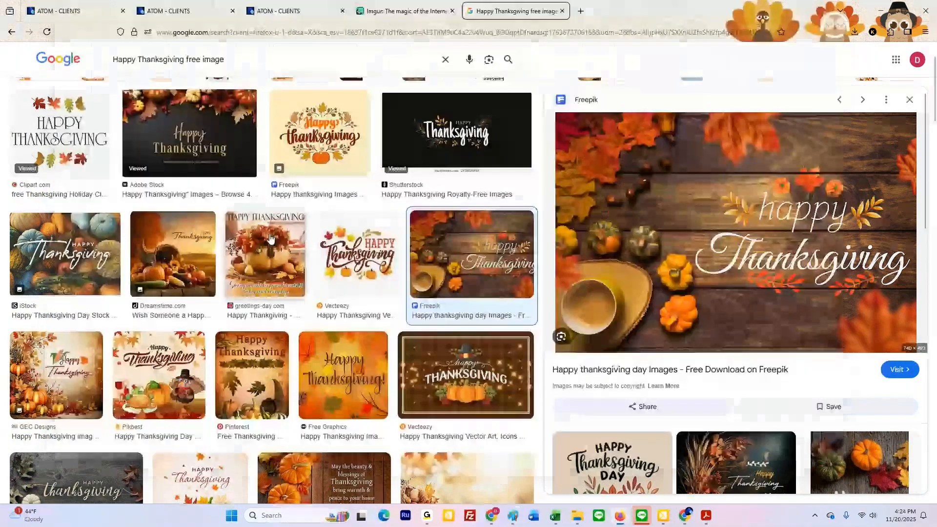
# Step: Look through more of the Happy Thanksgiving image results in the browser and close the image search tab
pyautogui.scroll(2, 286, 264)
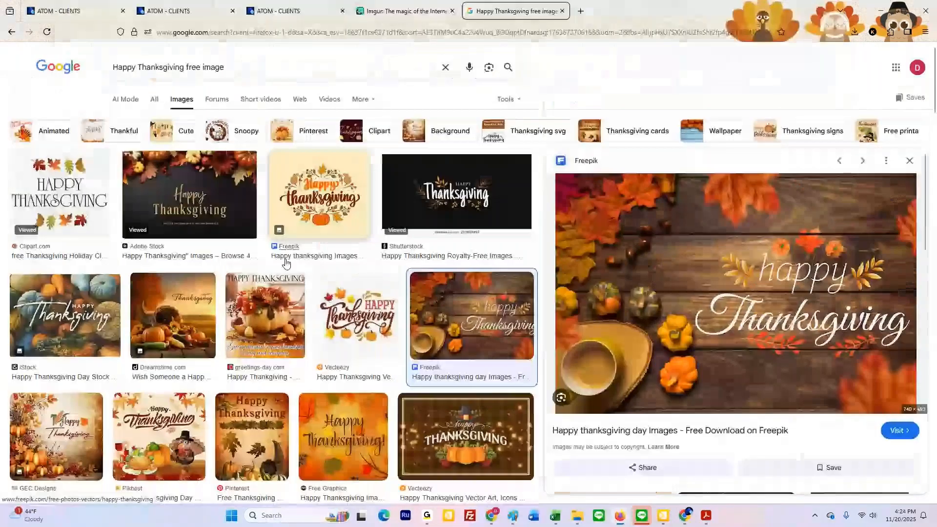
pyautogui.scroll(-5, 286, 264)
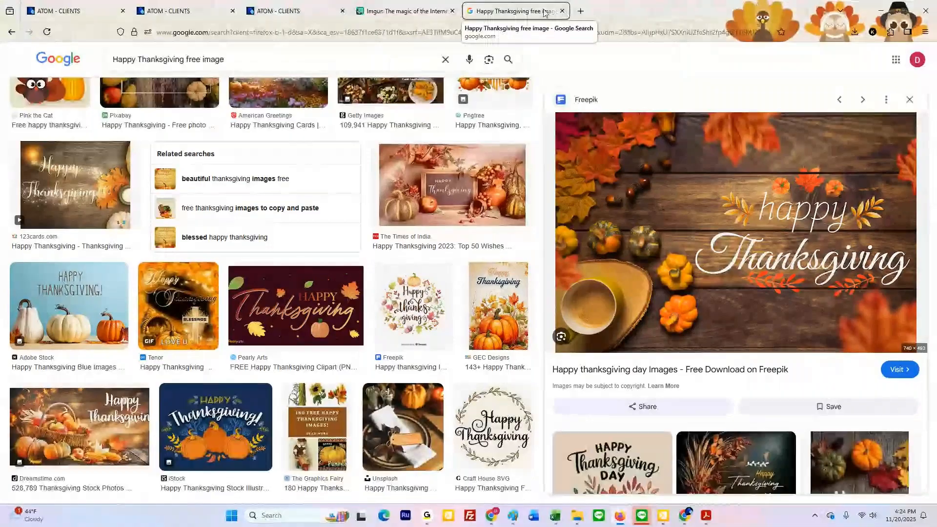
pyautogui.click(561, 11)
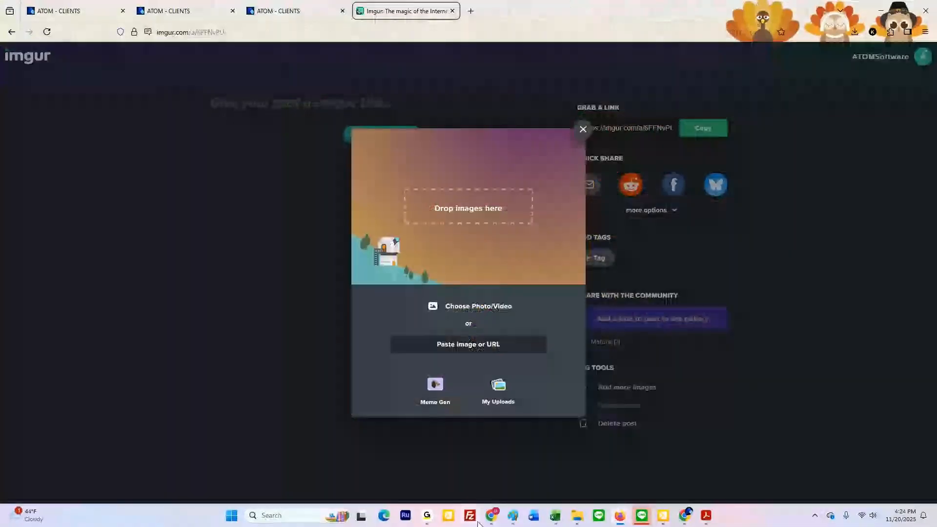
# Step: Bring up the Advanced Thanksgiving picture in Paint and open the Basic Thanksgiving PNG from the Holiday Messages folder
pyautogui.click(512, 515)
pyautogui.click(563, 469)
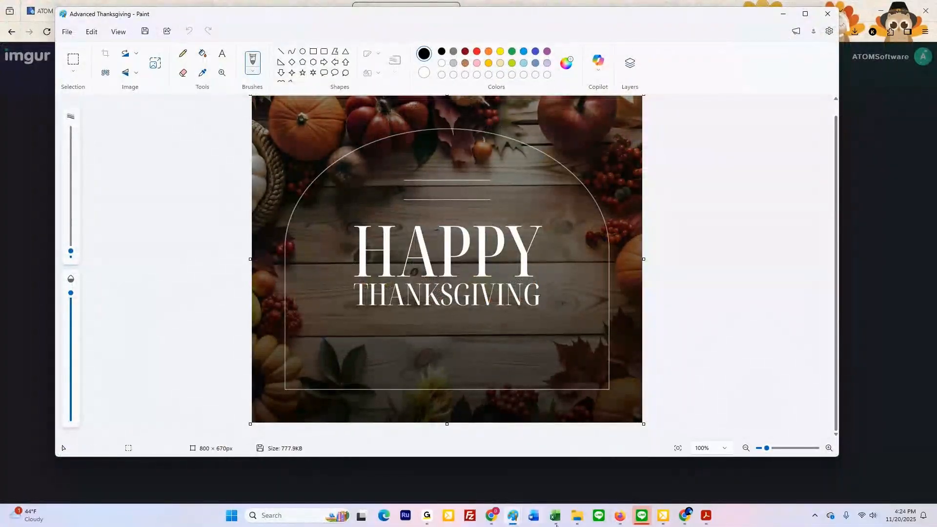
pyautogui.moveTo(578, 524)
pyautogui.click(577, 519)
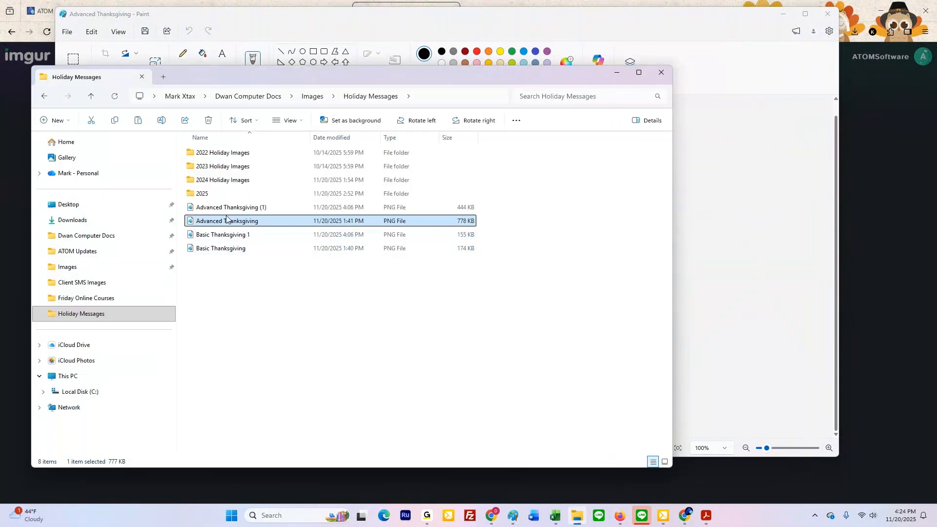
pyautogui.doubleClick(233, 248)
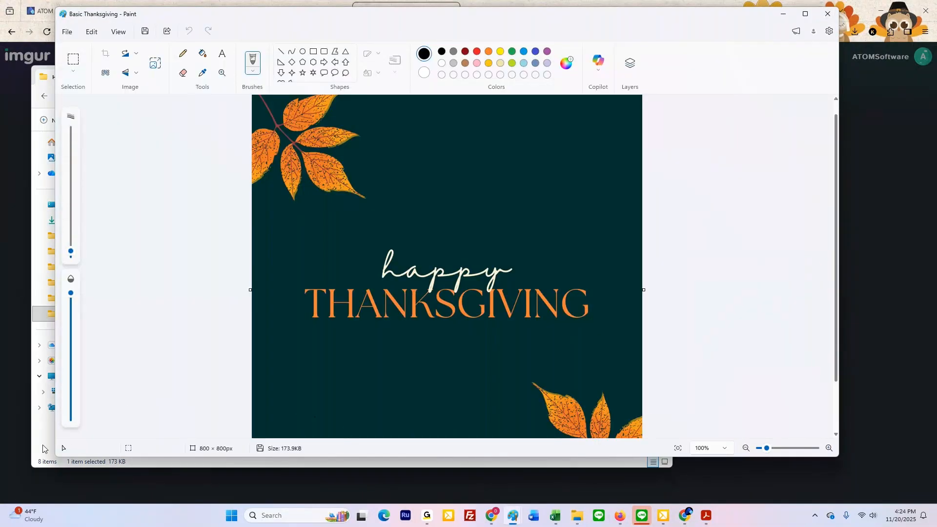
pyautogui.click(43, 449)
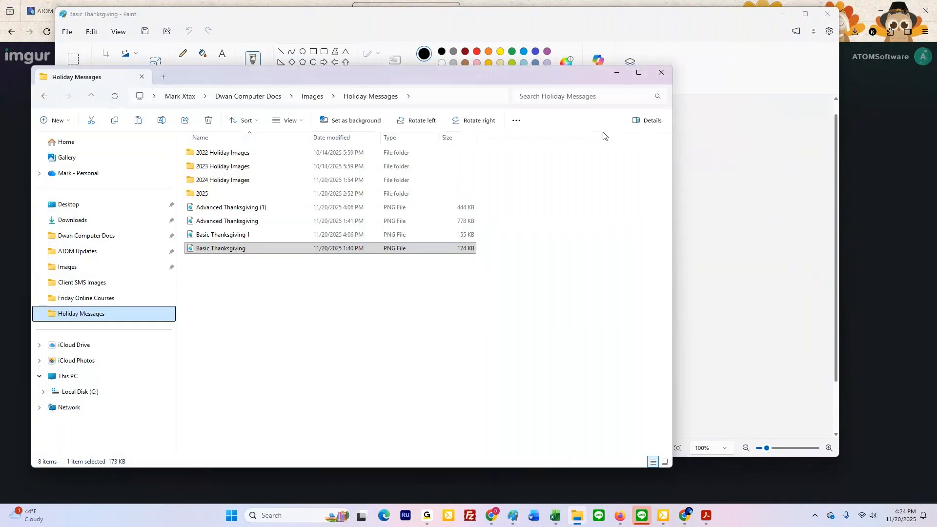
pyautogui.click(624, 77)
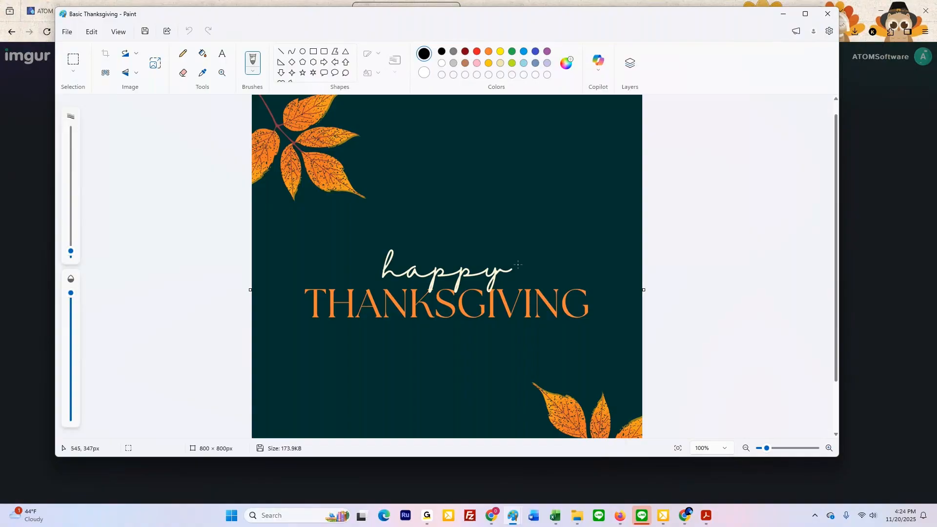
# Step: Try removing the background of the Basic Thanksgiving picture and undo the removal
pyautogui.scroll(-1, 292, 219)
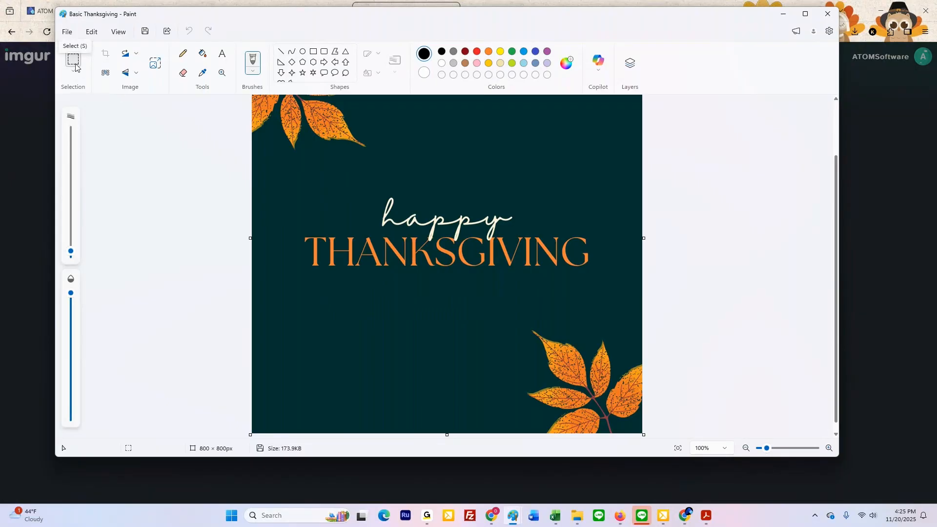
pyautogui.click(106, 73)
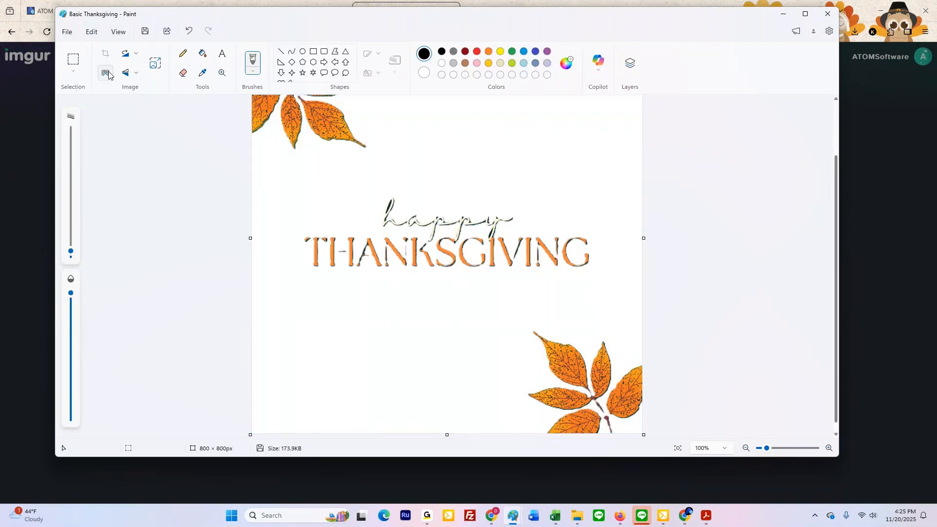
pyautogui.click(189, 30)
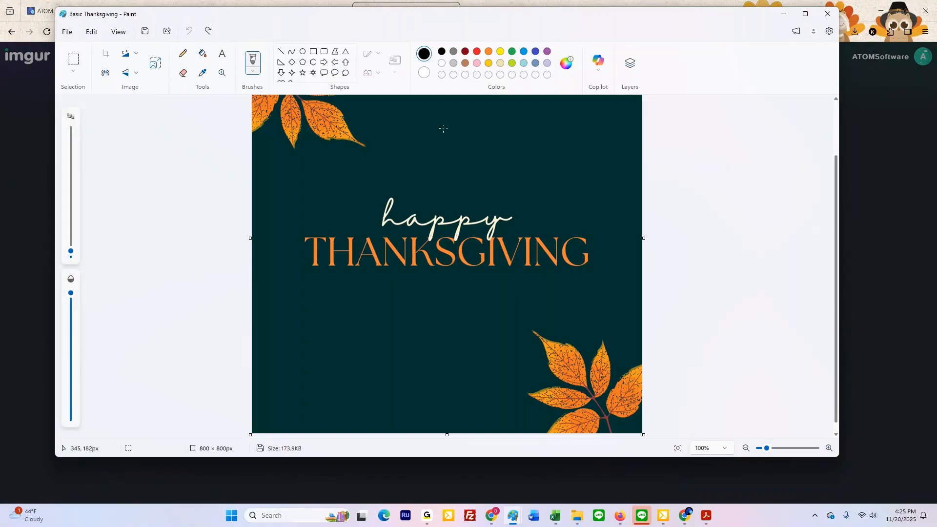
# Step: Try placing a text box above the word "happy" with the Text tool, and maximize the window
pyautogui.press('t')
pyautogui.click(408, 156)
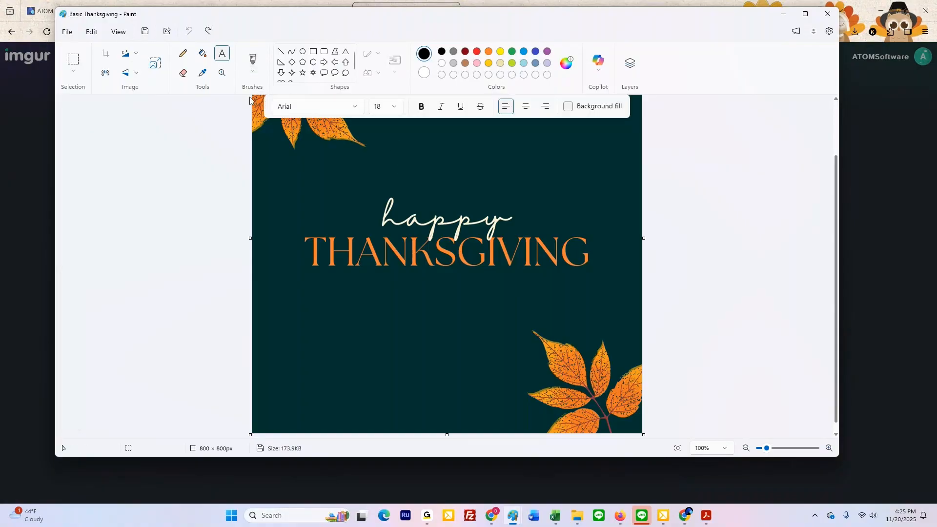
pyautogui.moveTo(409, 156); pyautogui.dragTo(603, 174)
pyautogui.click(364, 173)
pyautogui.click(805, 16)
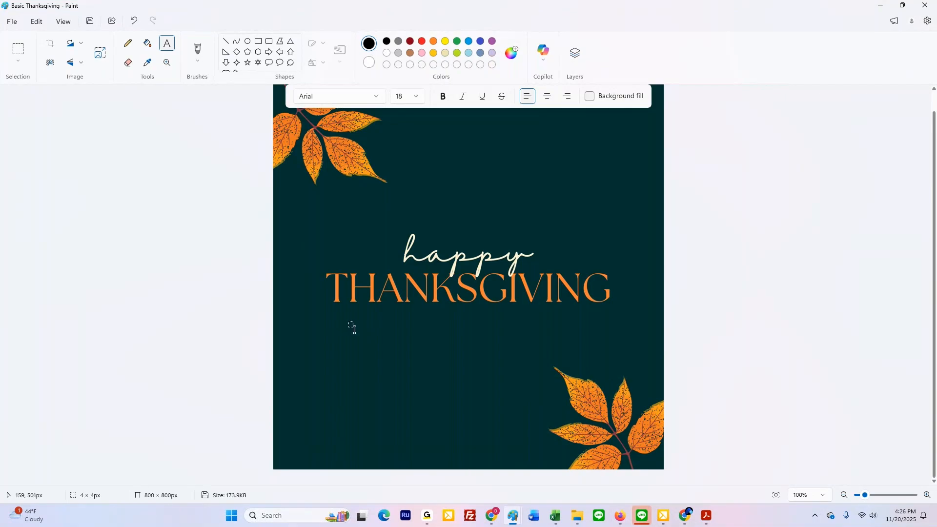
# Step: Draw a text box about 542 × 86 px below THANKSGIVING, enter "Black" in it, and erase the word
pyautogui.moveTo(348, 321); pyautogui.dragTo(614, 364)
pyautogui.doubleClick(364, 326)
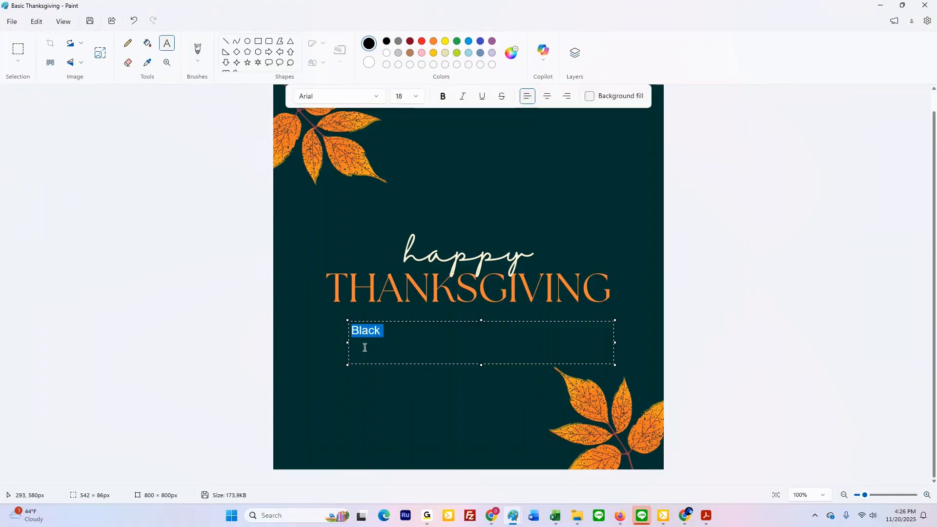
pyautogui.press('BackSpace')
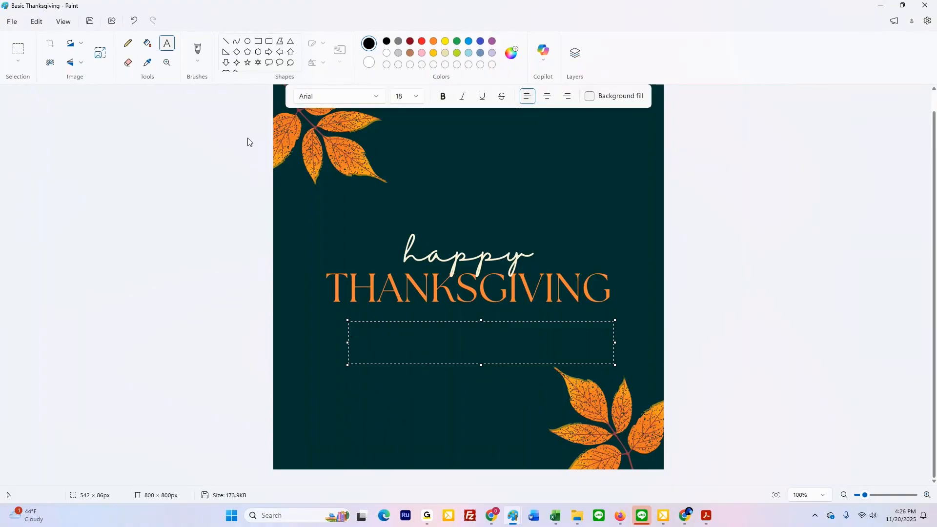
# Step: Sample the cream colour from the word "happy" and draw a text box about 532 × 42 px below THANKSGIVING
pyautogui.click(147, 63)
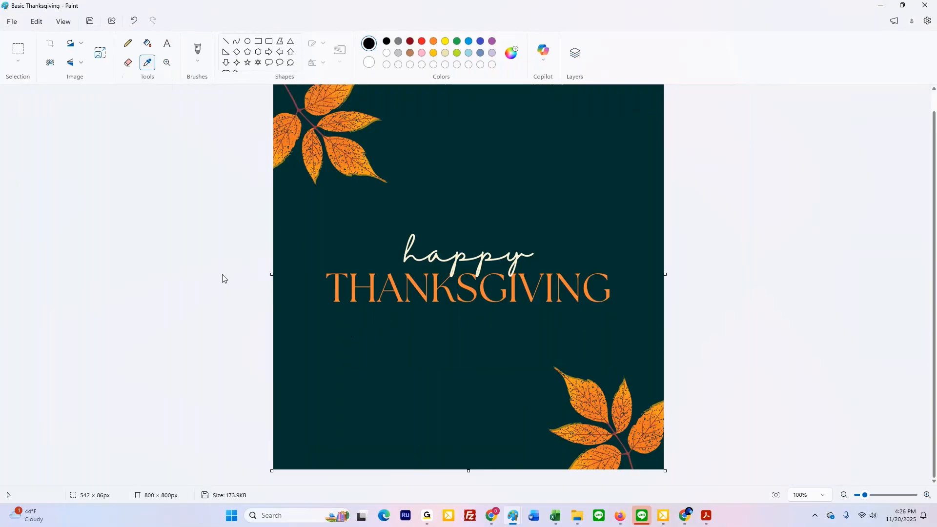
pyautogui.keyDown('ctrl'); pyautogui.scroll(5, 461, 258); pyautogui.keyUp('ctrl')
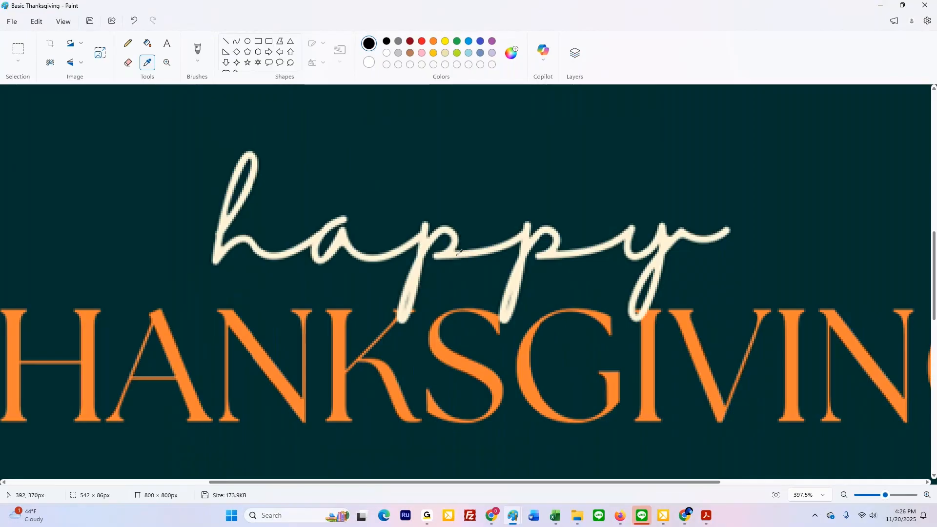
pyautogui.click(453, 251)
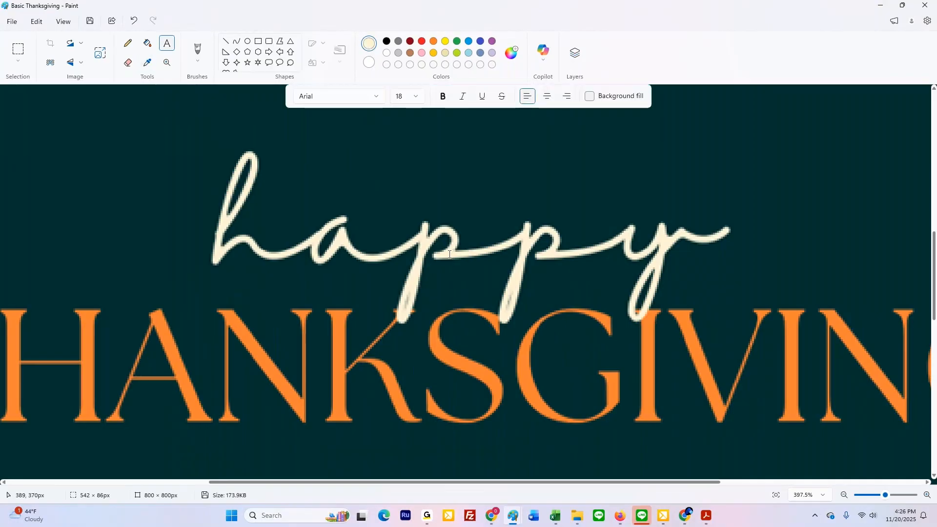
pyautogui.scroll(-5, 449, 254)
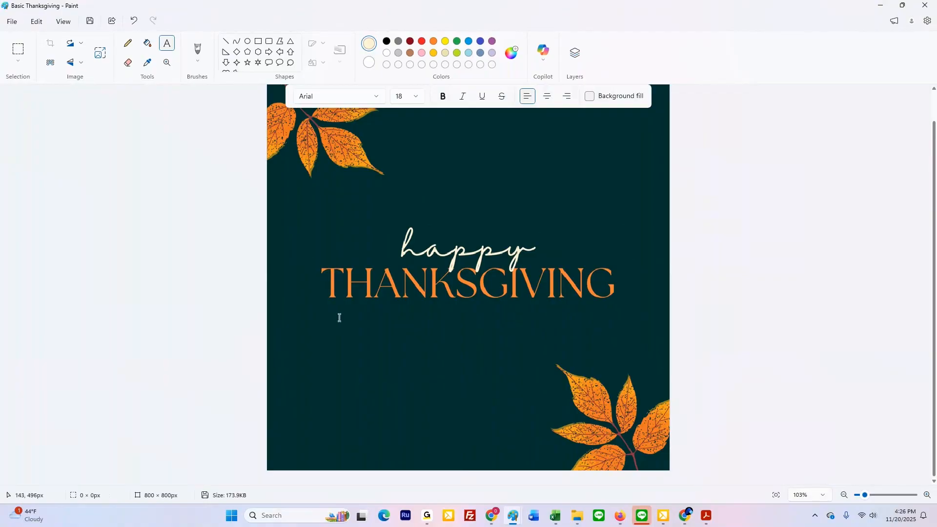
pyautogui.moveTo(337, 317); pyautogui.dragTo(608, 340)
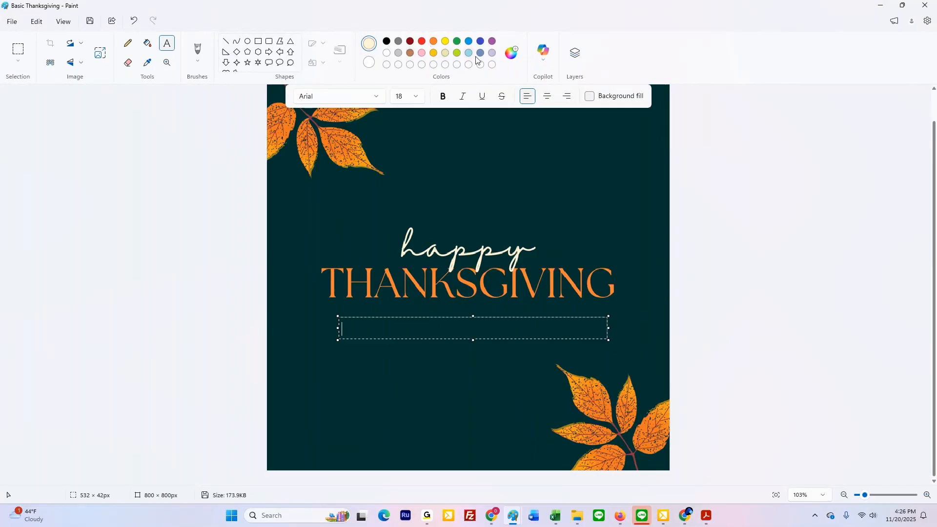
# Step: Try the aqua shade #C9FFF5 in the colour editor and close it without applying the colour
pyautogui.click(514, 53)
pyautogui.click(514, 147)
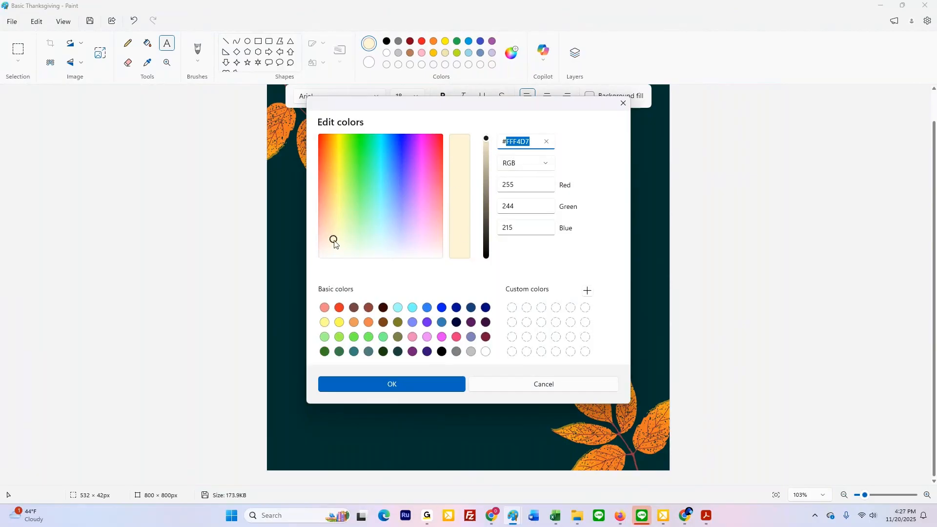
pyautogui.moveTo(333, 239)
pyautogui.mouseDown()
pyautogui.moveTo(402, 172)
pyautogui.moveTo(348, 155)
pyautogui.moveTo(377, 234)
pyautogui.mouseUp()
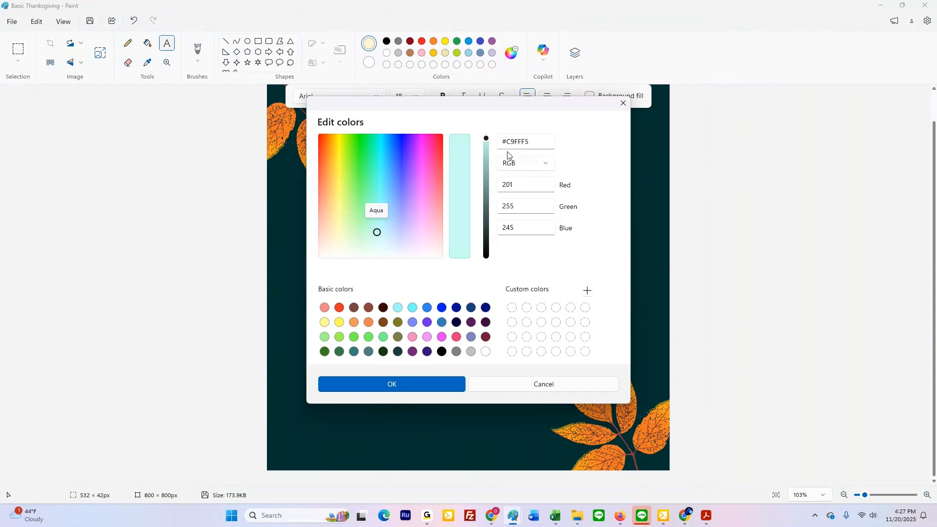
pyautogui.click(623, 103)
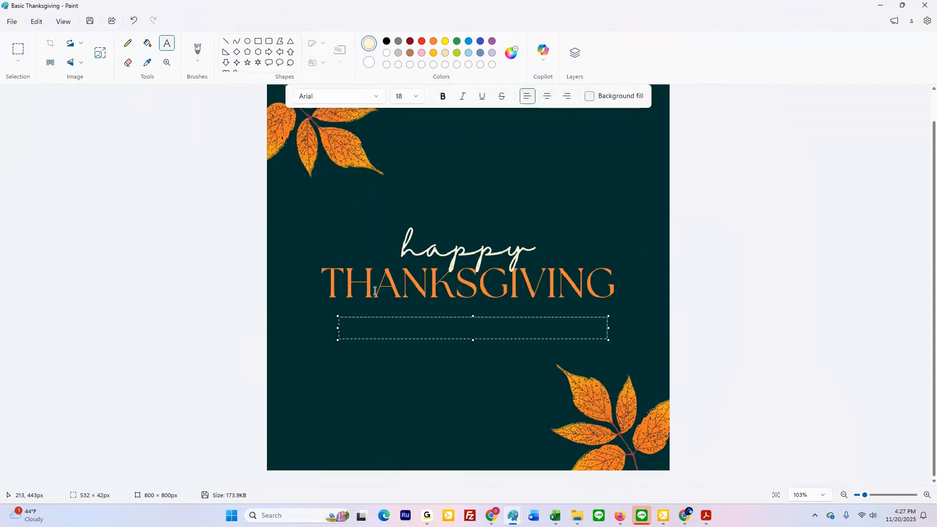
# Step: Enter "ATOM SOFTWARE" in the text box and set the font of the whole text to Calibri
pyautogui.write('ATOM SOFTWARE')
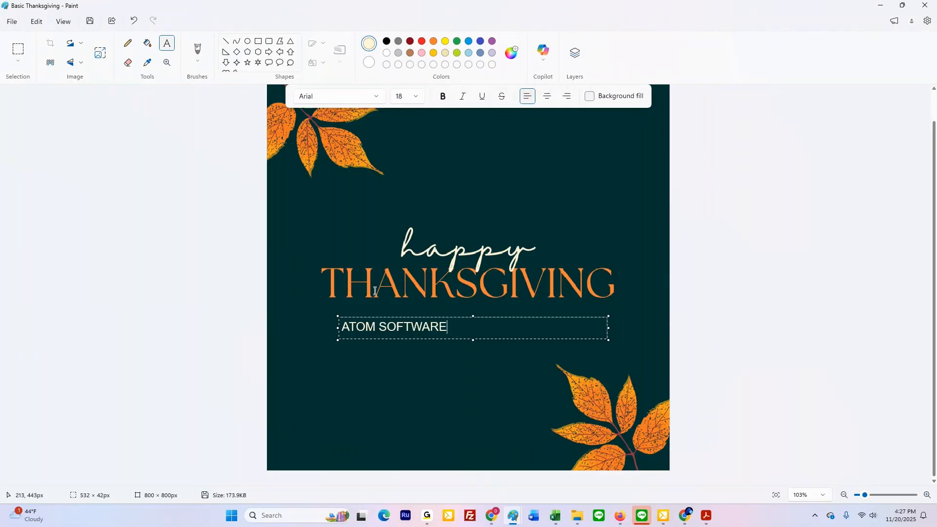
pyautogui.tripleClick(394, 326)
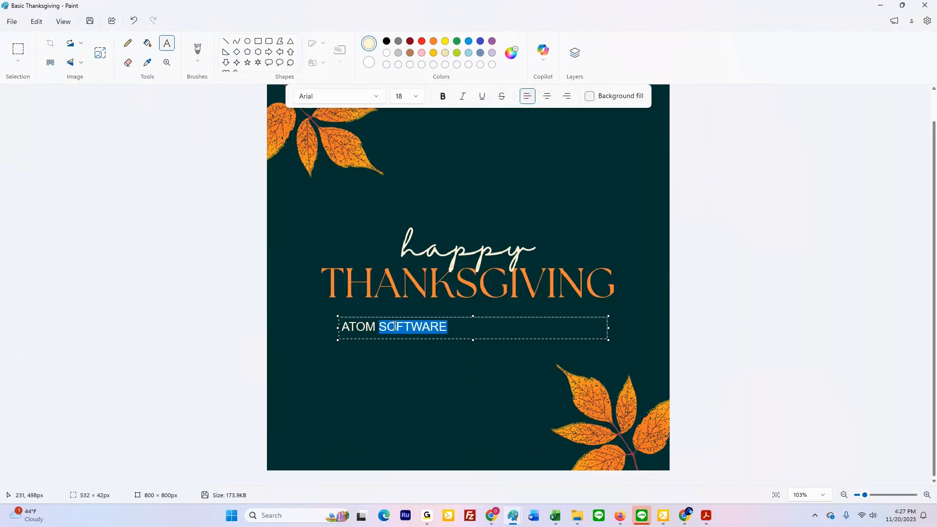
pyautogui.click(360, 96)
pyautogui.scroll(-7, 336, 142)
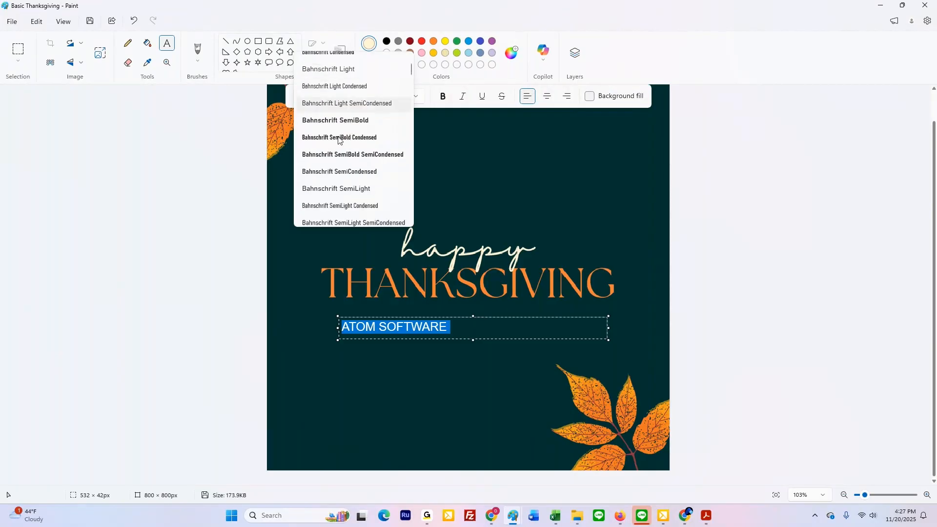
pyautogui.scroll(-2, 339, 149)
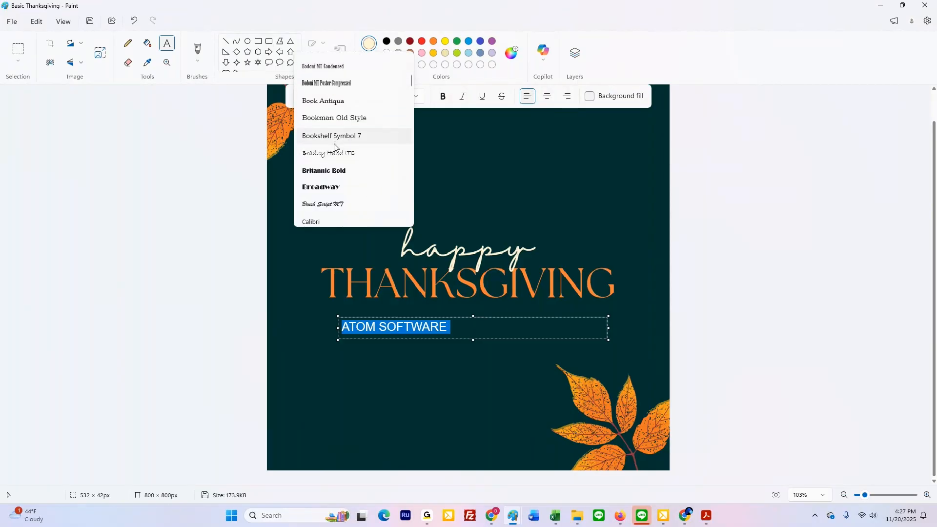
pyautogui.click(334, 137)
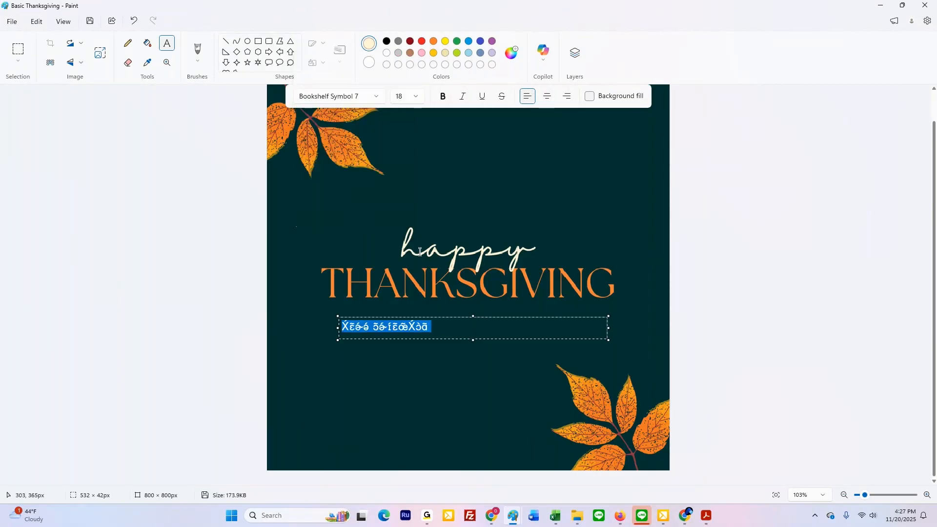
pyautogui.click(375, 97)
pyautogui.click(326, 183)
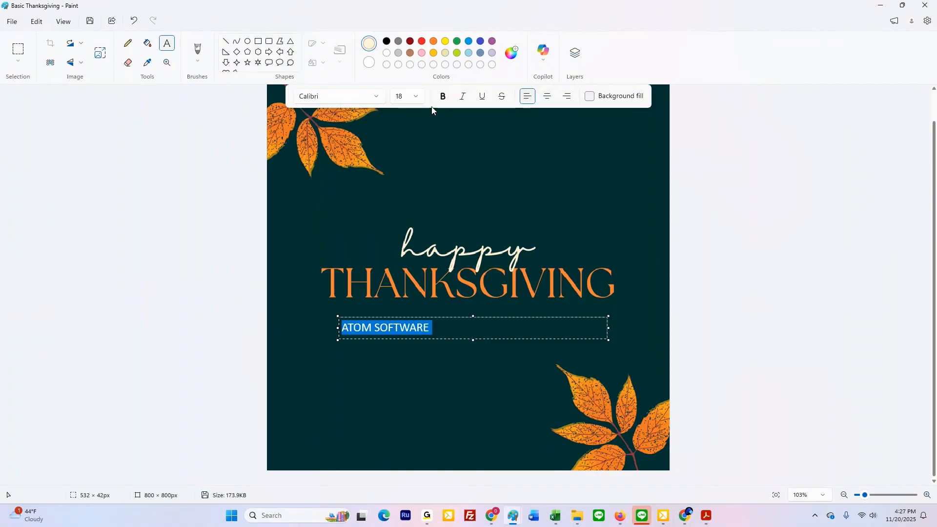
# Step: Set the font size of the ATOM SOFTWARE text to 36 and its font to Bahnschrift
pyautogui.click(413, 96)
pyautogui.scroll(-3, 404, 274)
pyautogui.click(411, 239)
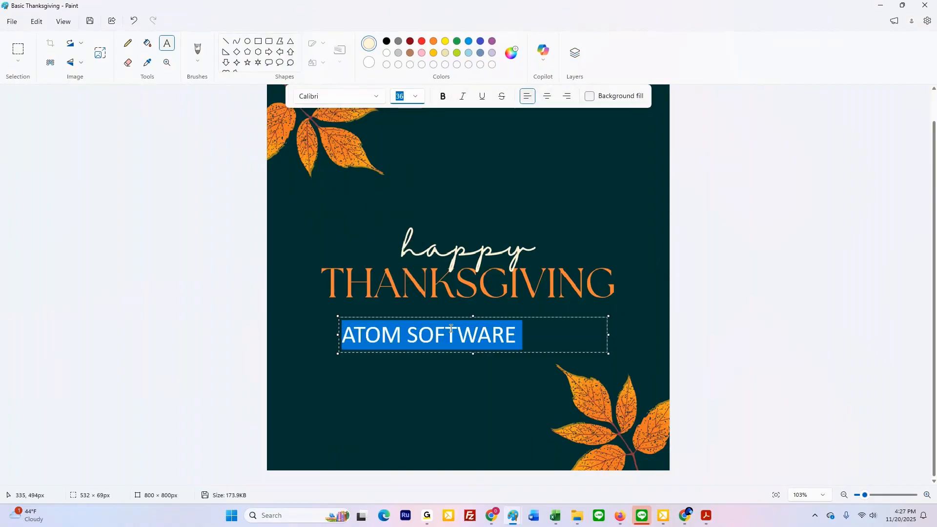
pyautogui.click(377, 96)
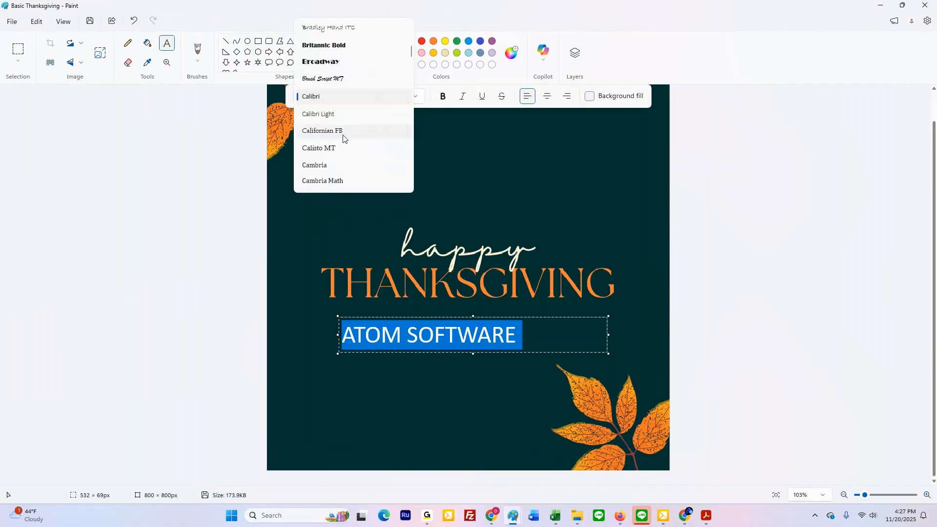
pyautogui.scroll(8, 341, 137)
pyautogui.scroll(2, 325, 97)
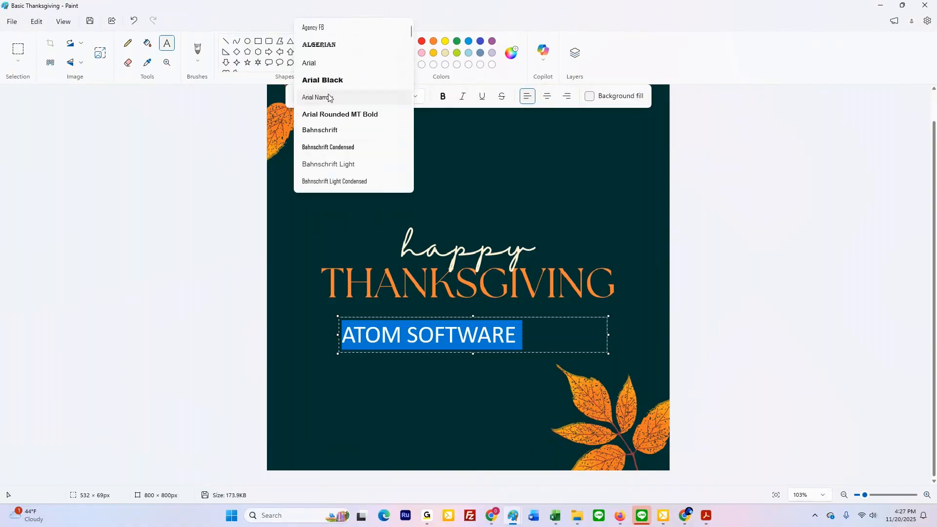
pyautogui.click(328, 130)
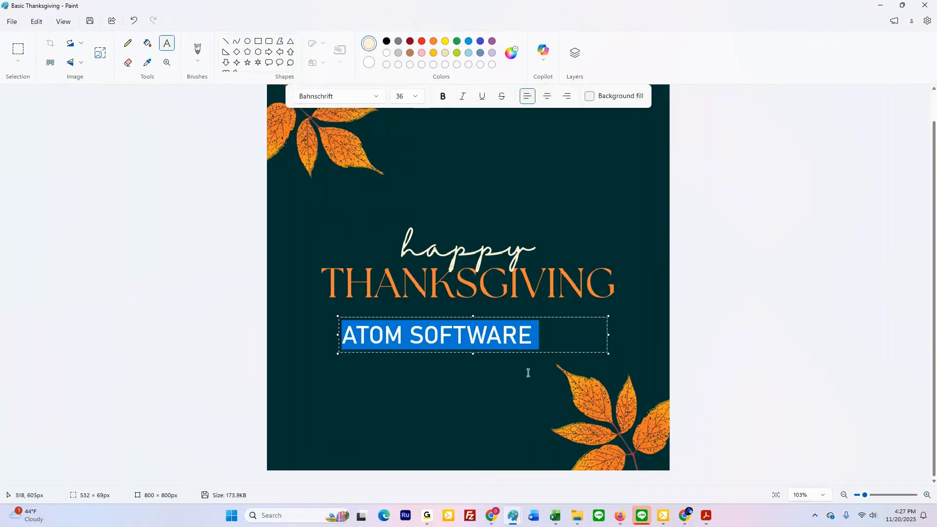
pyautogui.click(597, 342)
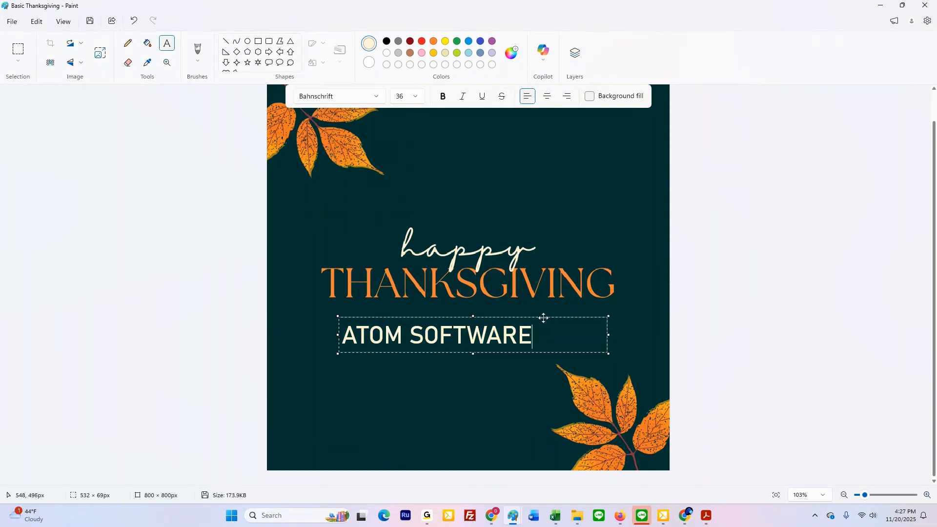
# Step: Move the ATOM SOFTWARE text box up under THANKSGIVING and narrow it to about 394 px wide
pyautogui.moveTo(543, 318); pyautogui.dragTo(521, 317)
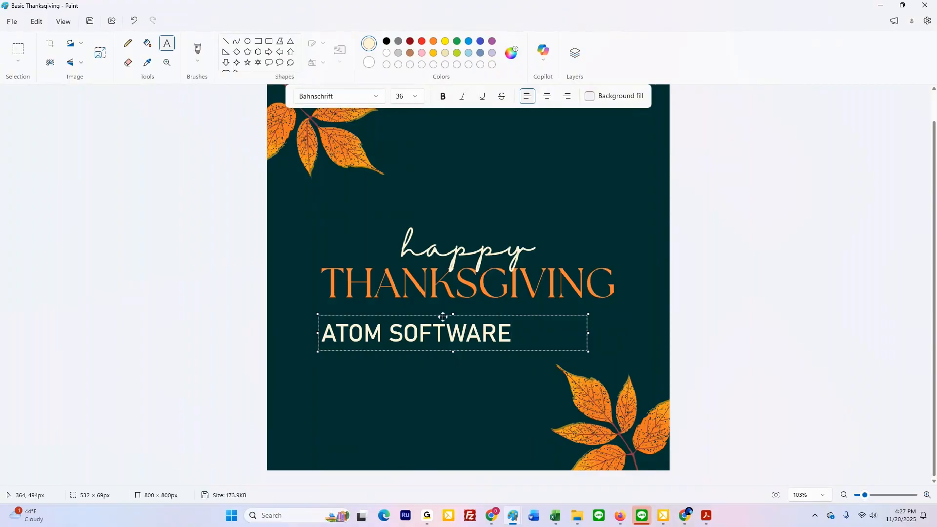
pyautogui.moveTo(434, 316); pyautogui.dragTo(484, 310)
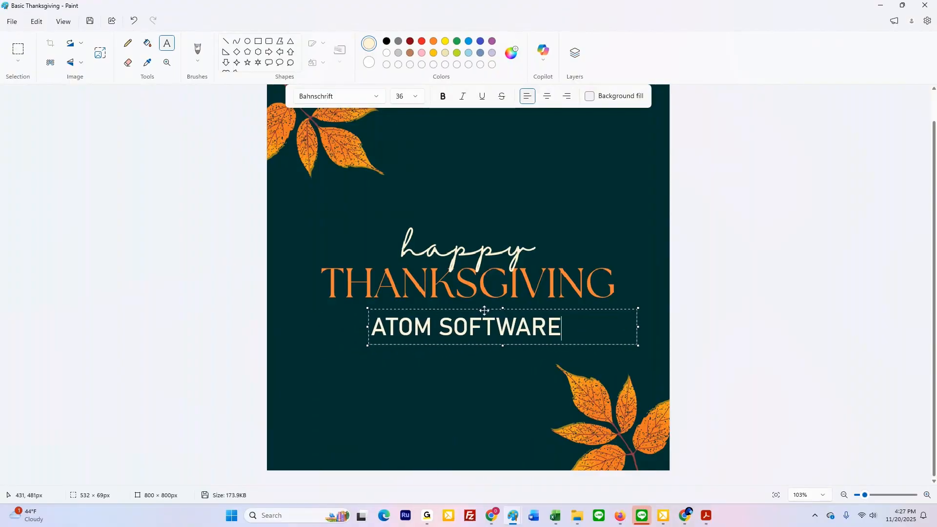
pyautogui.moveTo(638, 326); pyautogui.dragTo(567, 322)
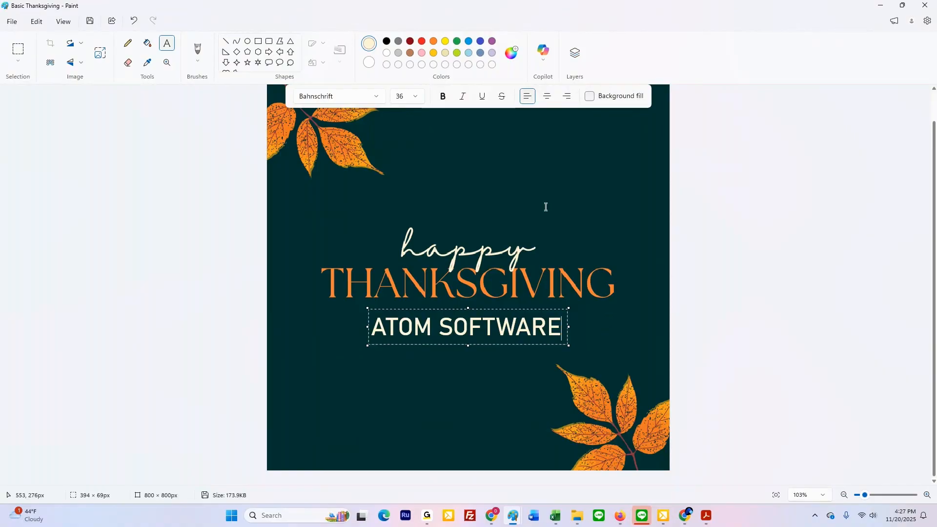
# Step: Show the gridlines and rulers on the canvas
pyautogui.hotkey('ctrl', 'g')
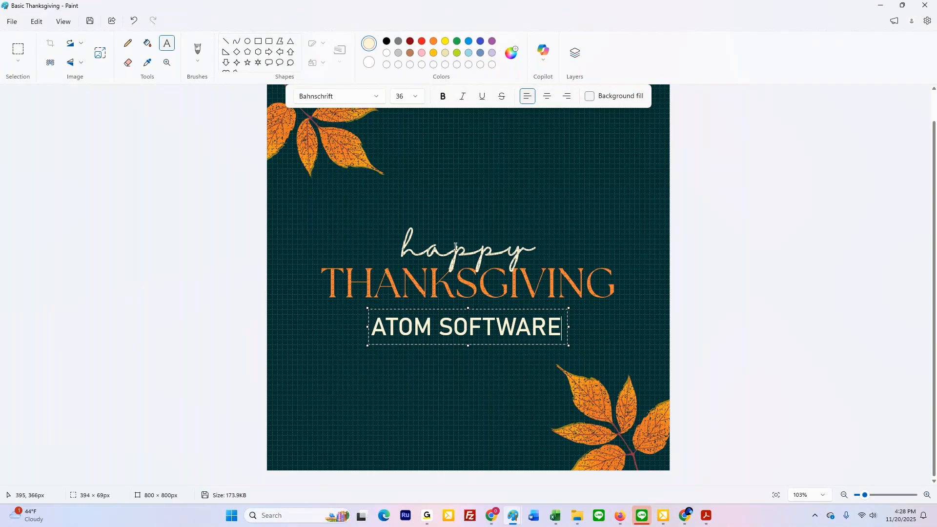
pyautogui.click(67, 27)
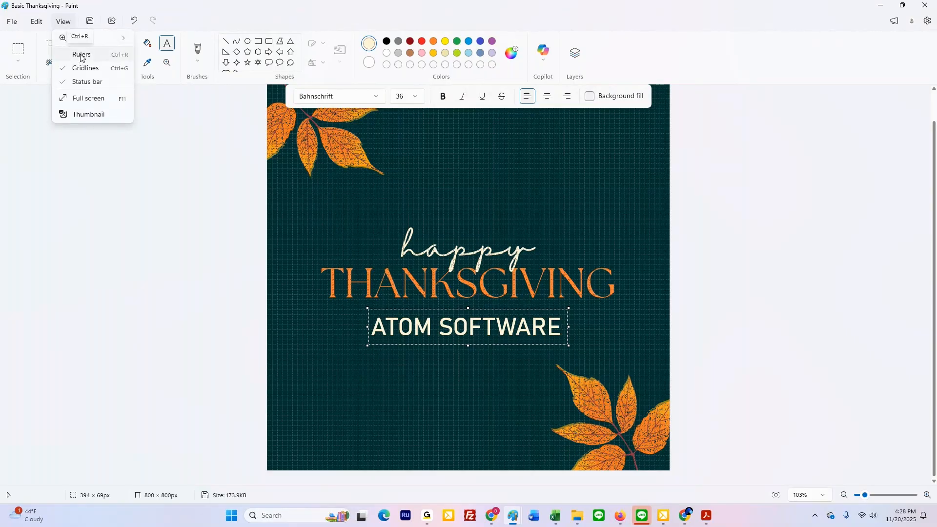
pyautogui.click(81, 57)
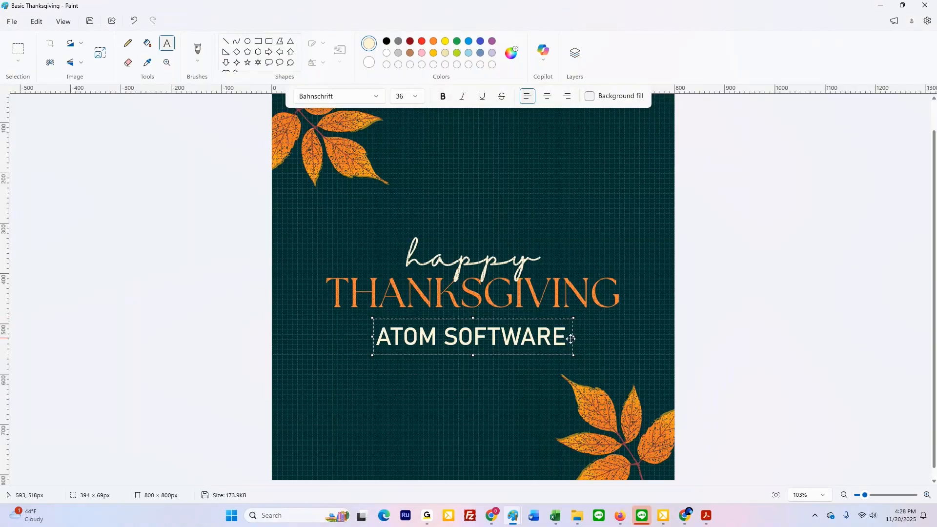
# Step: Try resizing the text box to about 390 × 125 px, and undo the placed ATOM SOFTWARE text
pyautogui.moveTo(571, 338); pyautogui.dragTo(570, 337)
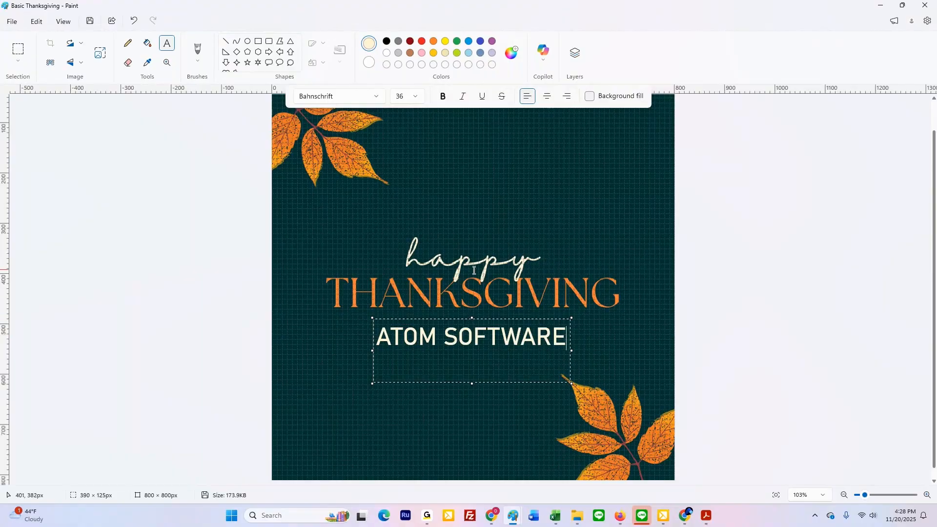
pyautogui.click(490, 319)
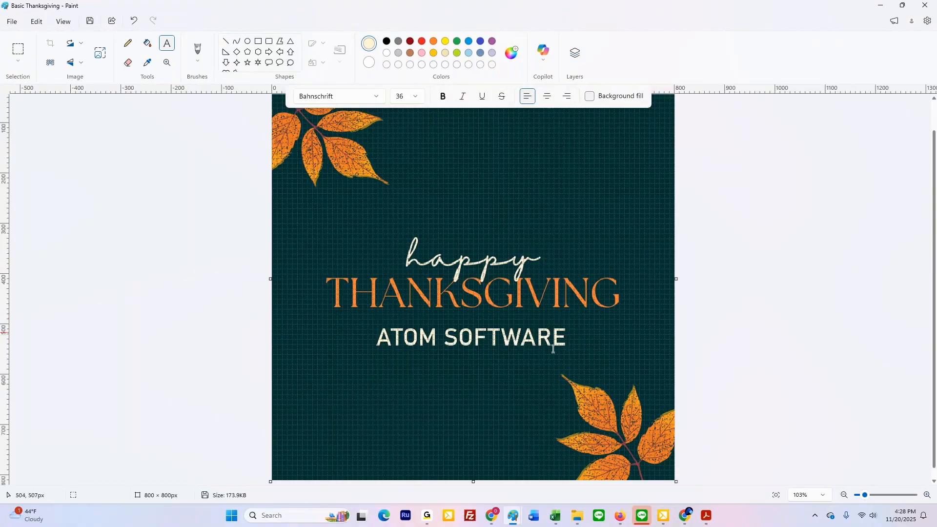
pyautogui.click(473, 430)
pyautogui.click(131, 27)
pyautogui.click(464, 435)
pyautogui.click(133, 21)
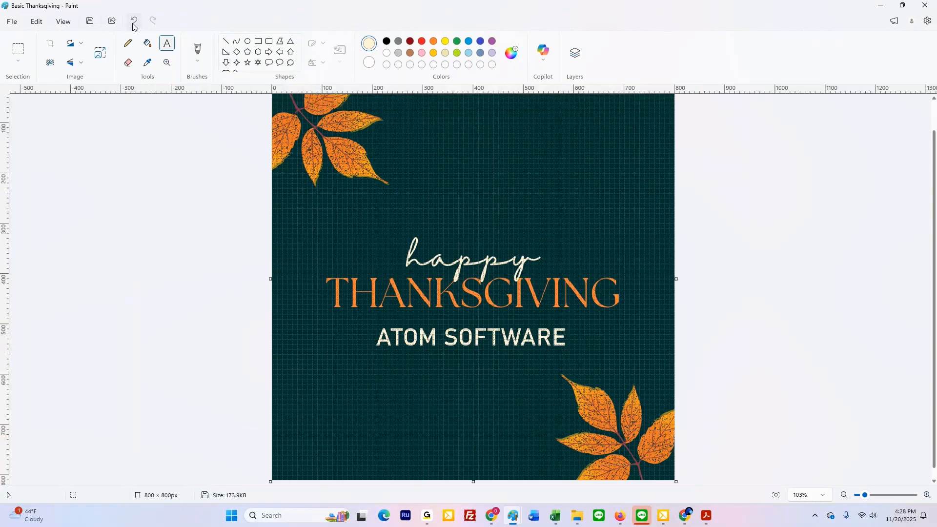
pyautogui.click(134, 21)
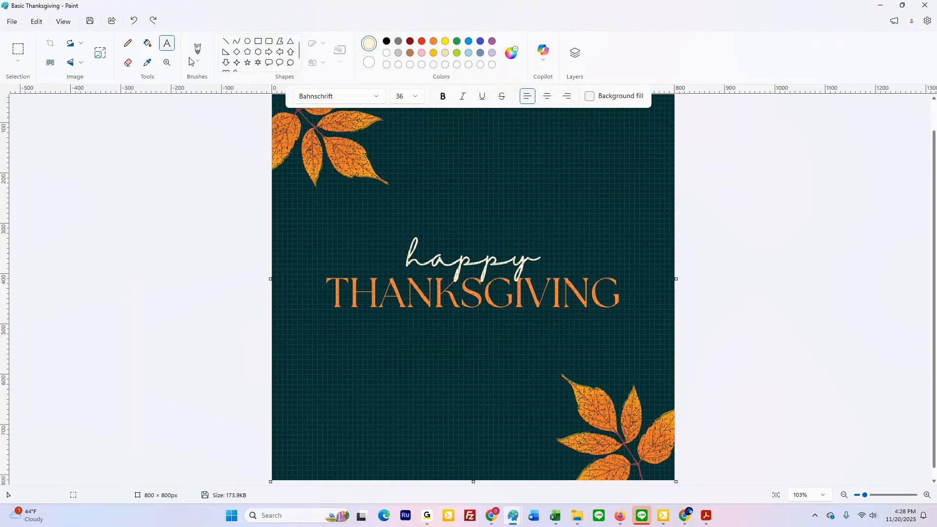
# Step: Enter "ATOM SOFTWARE" in a new text box about 394 × 68 px and centre it under THANKSGIVING
pyautogui.moveTo(401, 317); pyautogui.dragTo(590, 346)
pyautogui.write('ATOM SOFTARE')
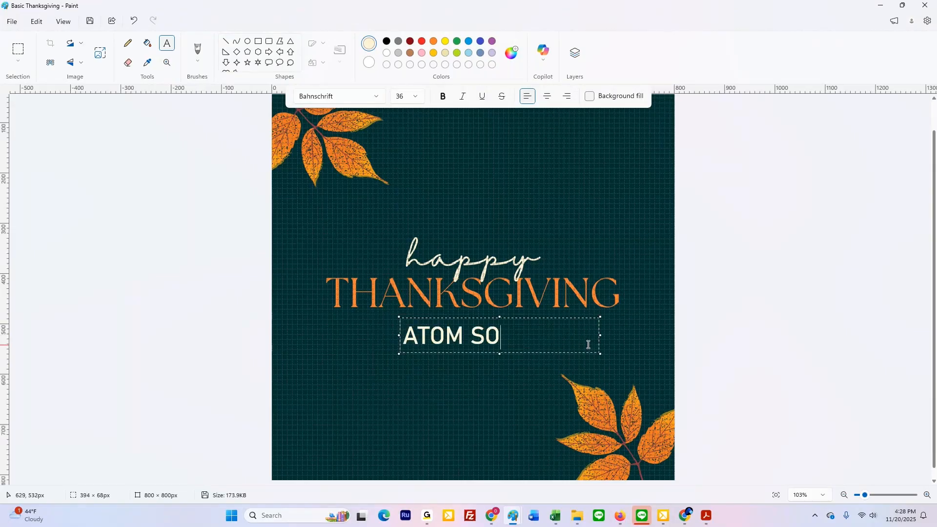
pyautogui.press('BackSpace')
pyautogui.press('BackSpace')
pyautogui.press('BackSpace')
pyautogui.write('WARE')
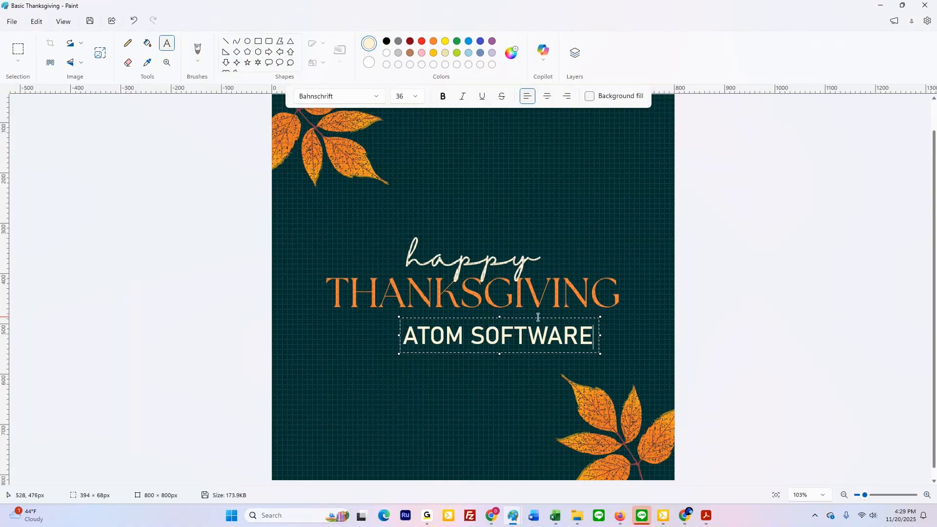
pyautogui.moveTo(508, 317); pyautogui.dragTo(487, 320)
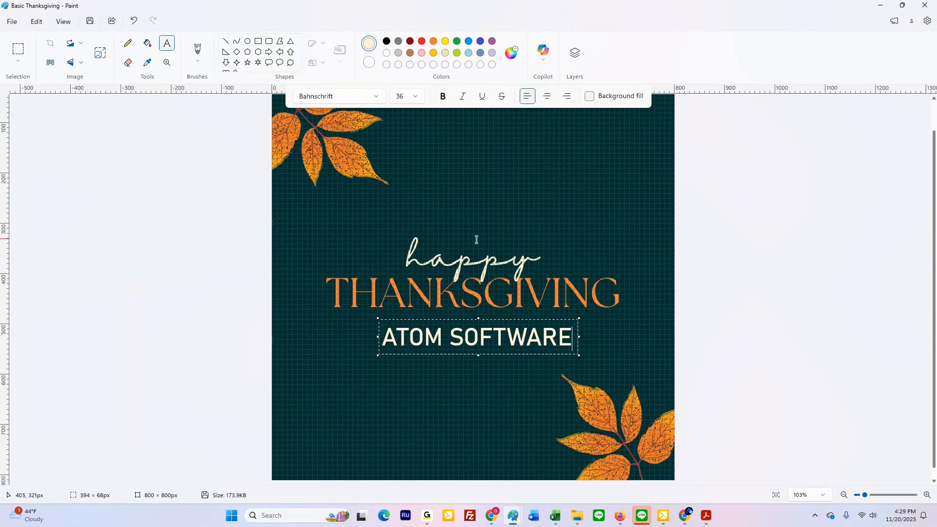
pyautogui.click(646, 308)
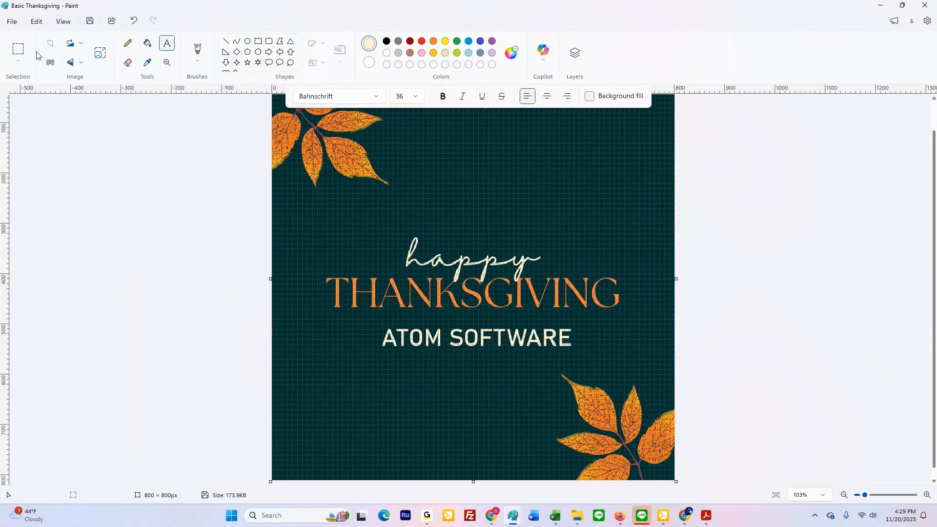
# Step: Select an area of about 651 × 273 px around all the lettering and move it up by about 65 px
pyautogui.press('s')
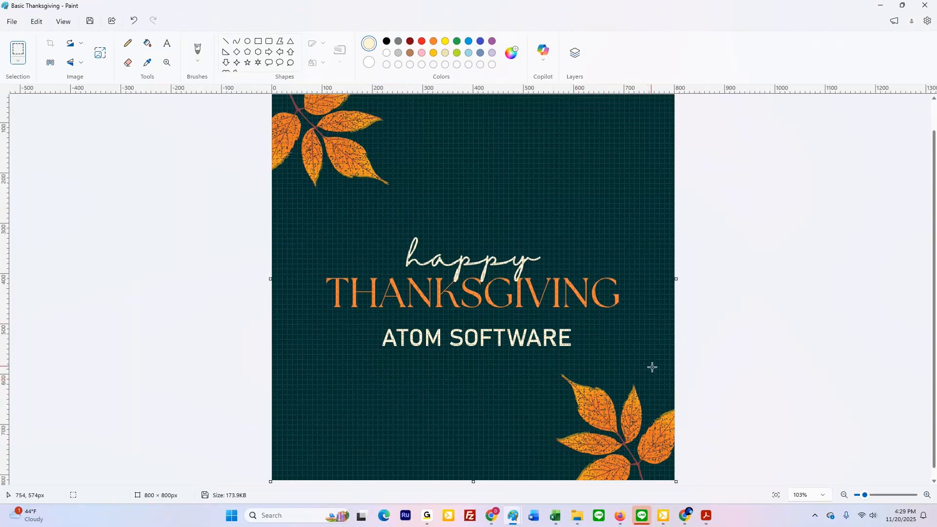
pyautogui.moveTo(639, 363); pyautogui.dragTo(312, 226)
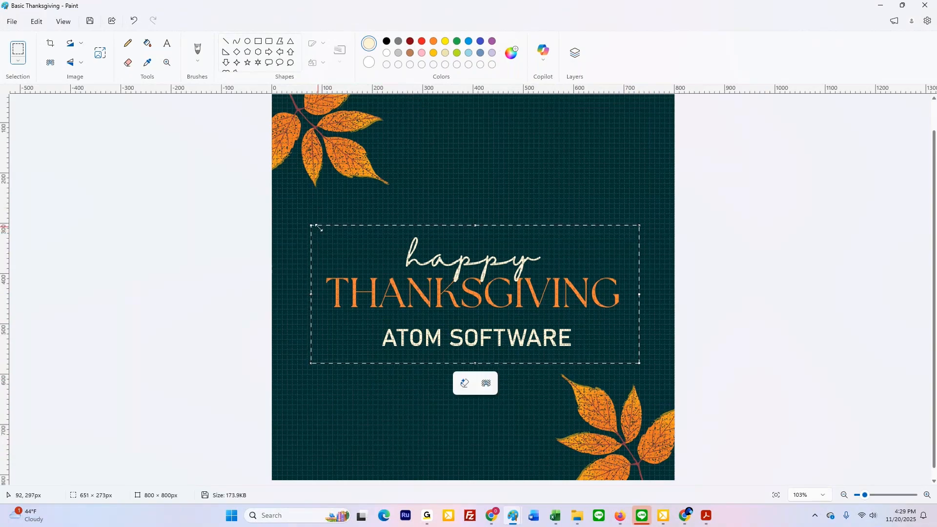
pyautogui.press('Up')
pyautogui.press('Up')
pyautogui.press('Up')
pyautogui.press('Up')
pyautogui.press('Up')
pyautogui.press('Up')
pyautogui.press('Up')
pyautogui.press('Up')
pyautogui.press('Up')
pyautogui.press('Up')
pyautogui.press('Up')
pyautogui.press('Up')
pyautogui.press('Up')
pyautogui.press('Up')
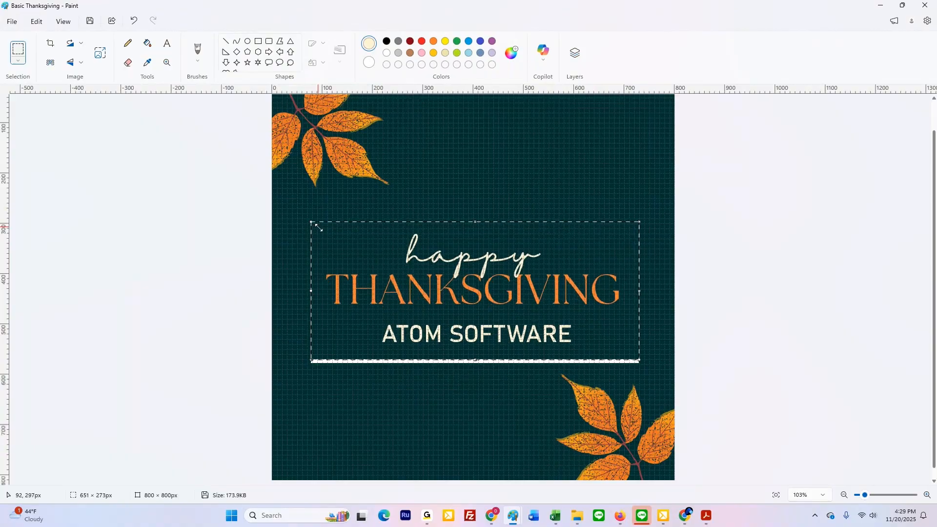
pyautogui.press('Up')
pyautogui.press('Up')
pyautogui.press('Up')
pyautogui.press('Up')
pyautogui.press('Up')
pyautogui.press('Up')
pyautogui.press('Up')
pyautogui.press('Up')
pyautogui.press('Up')
pyautogui.press('Up')
pyautogui.press('Up')
pyautogui.press('Up')
pyautogui.press('Up')
pyautogui.press('Up')
pyautogui.press('Up')
pyautogui.press('Up')
pyautogui.press('Up')
pyautogui.press('Up')
pyautogui.press('Up')
pyautogui.press('Up')
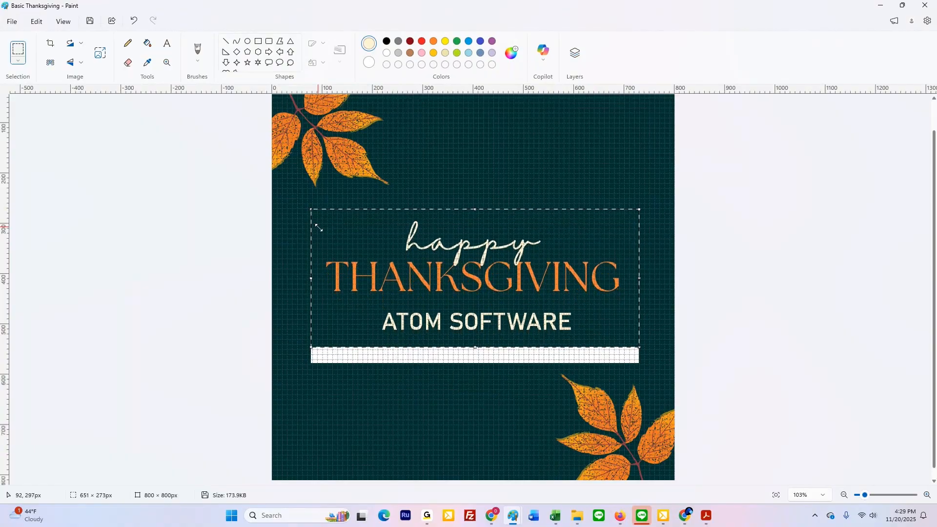
pyautogui.press('Up')
pyautogui.press('Up')
pyautogui.press('Up')
pyautogui.press('Up')
pyautogui.press('Up')
pyautogui.press('Up')
pyautogui.press('Up')
pyautogui.press('Up')
pyautogui.press('Up')
pyautogui.press('Up')
pyautogui.press('Up')
pyautogui.press('Up')
pyautogui.press('Up')
pyautogui.press('Up')
pyautogui.press('Up')
pyautogui.press('Up')
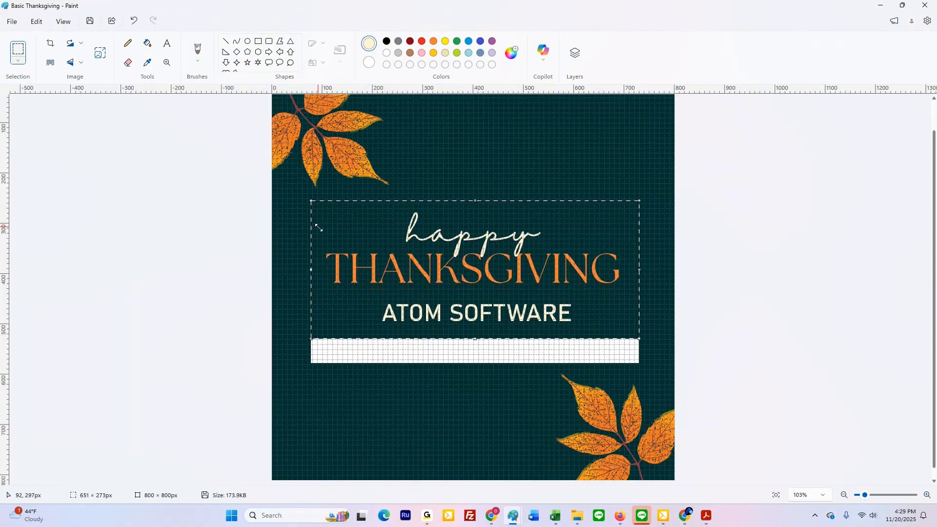
pyautogui.press('Up')
pyautogui.press('Up')
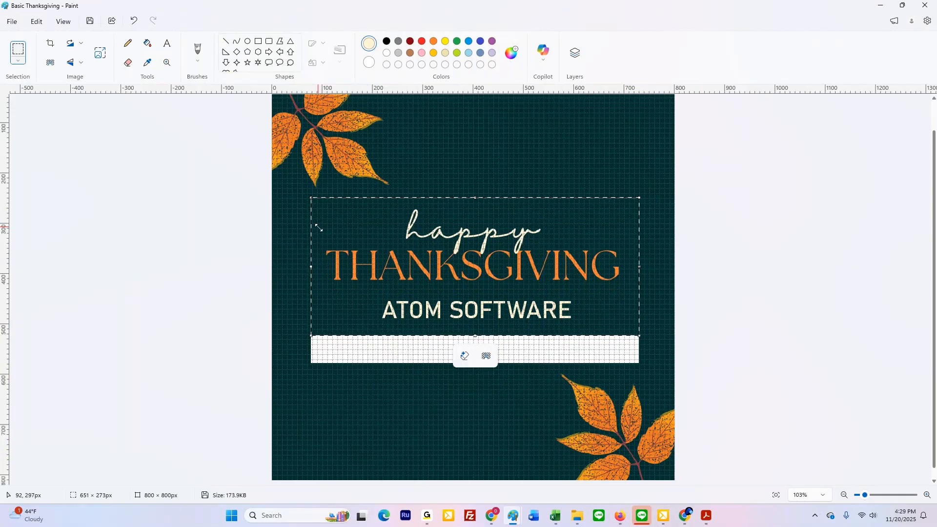
pyautogui.press('Up')
pyautogui.press('Up')
pyautogui.press('Up')
pyautogui.press('Up')
pyautogui.press('Up')
pyautogui.press('Up')
pyautogui.press('Up')
pyautogui.press('Up')
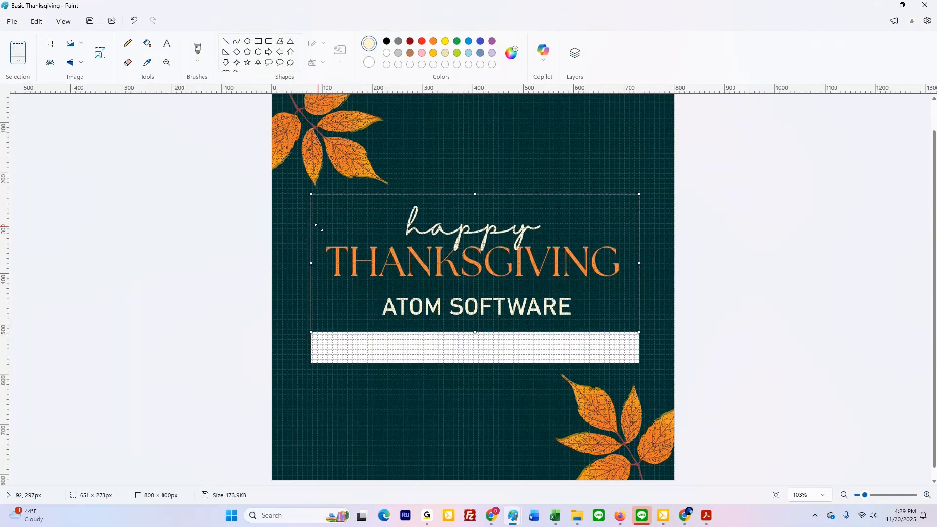
pyautogui.press('Up')
pyautogui.press('Up')
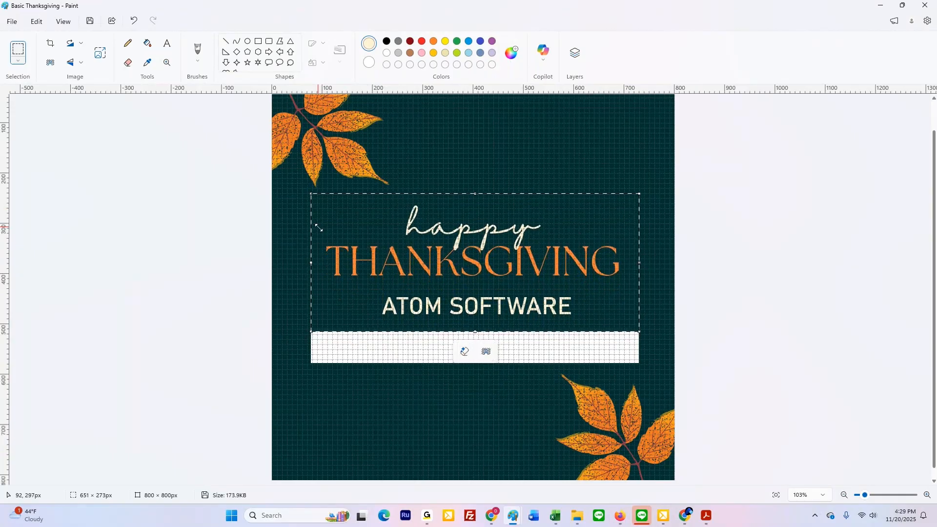
pyautogui.click(455, 160)
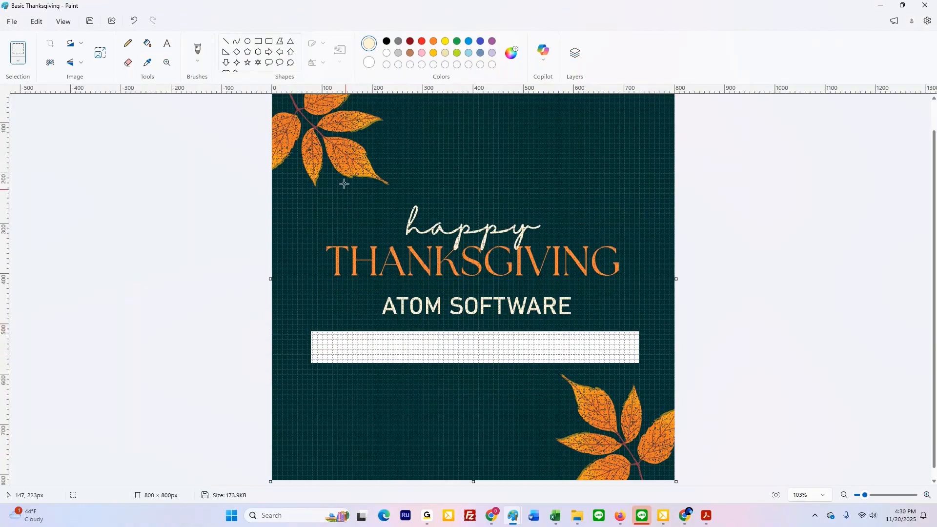
# Step: Sample the dark teal background colour and fill the white strip below ATOM SOFTWARE with it
pyautogui.click(147, 64)
pyautogui.click(303, 250)
pyautogui.click(148, 44)
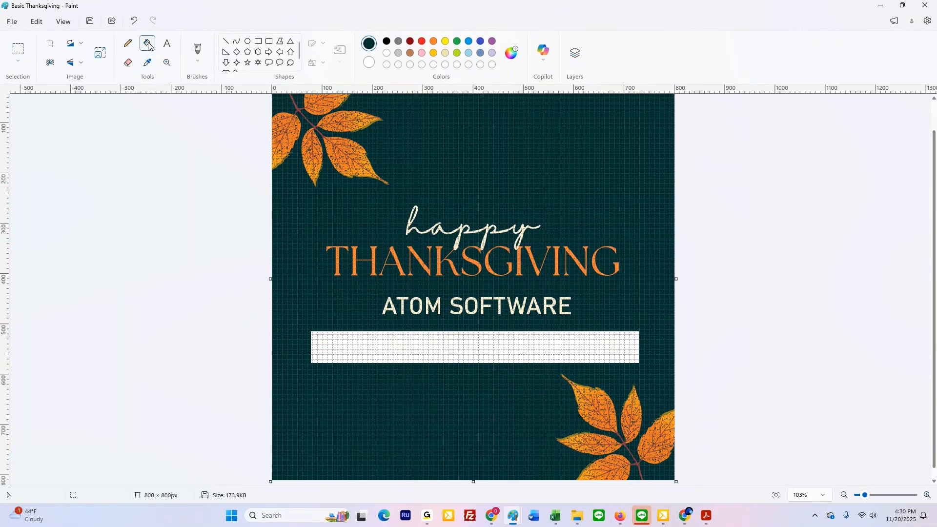
pyautogui.click(447, 337)
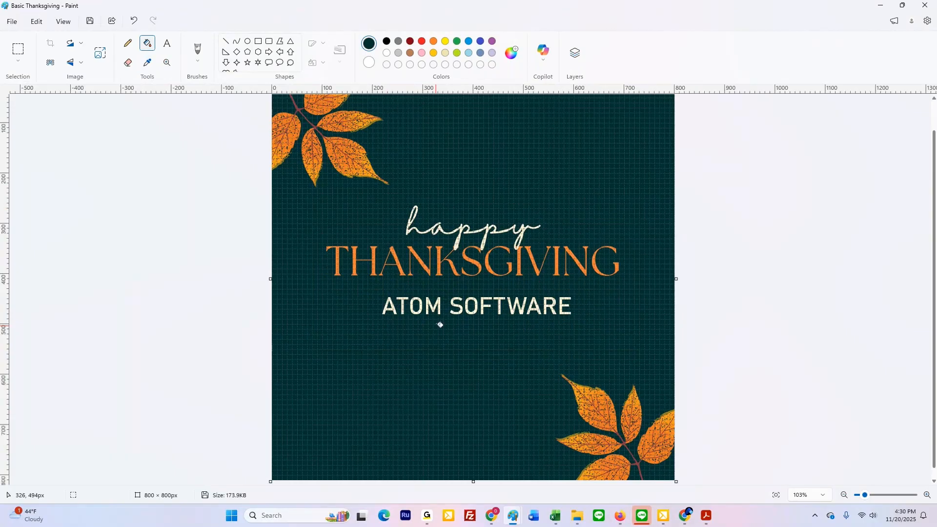
# Step: Draw a text box about 605 × 68 px below ATOM SOFTWARE and set the font size to 20
pyautogui.click(166, 44)
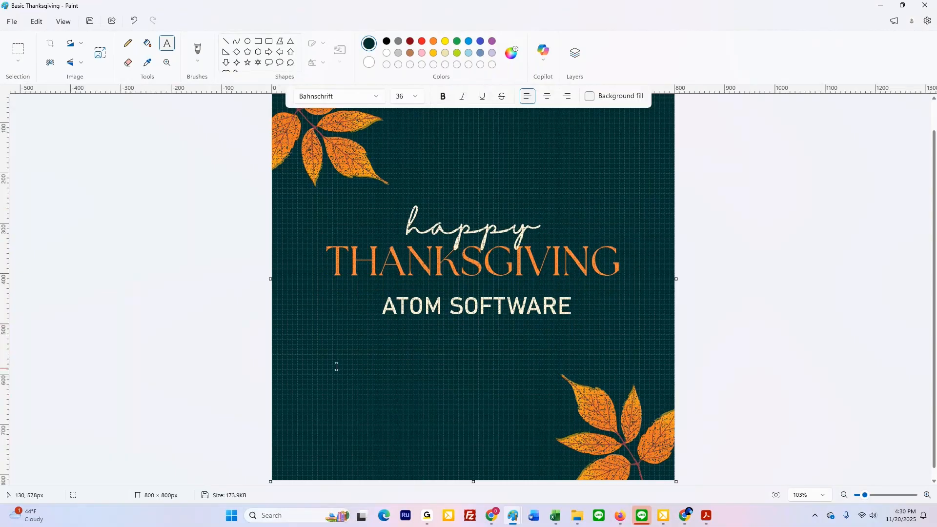
pyautogui.moveTo(324, 345); pyautogui.dragTo(629, 364)
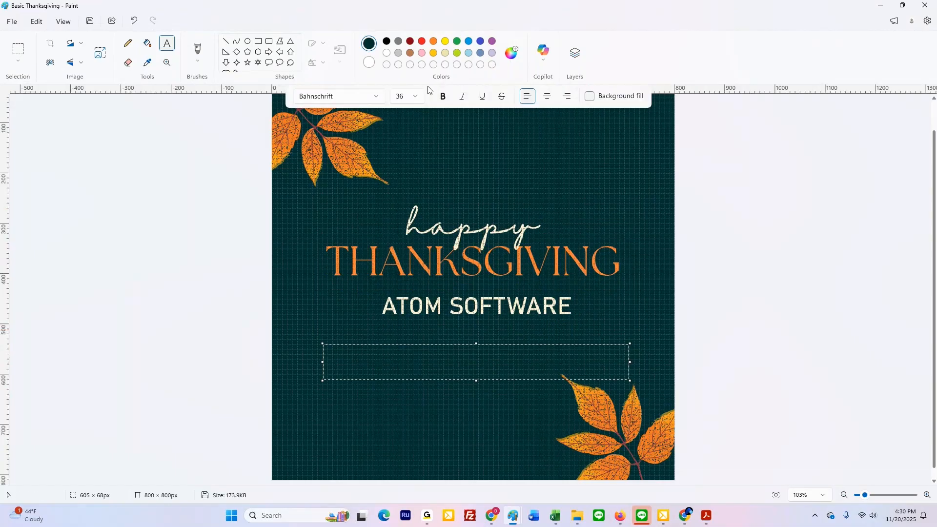
pyautogui.click(415, 96)
pyautogui.click(405, 187)
pyautogui.click(381, 368)
# Step: Sample the orange from the picture's upper-left leaves and draw a text box about 603 × 43 px below ATOM SOFTWARE
pyautogui.click(147, 62)
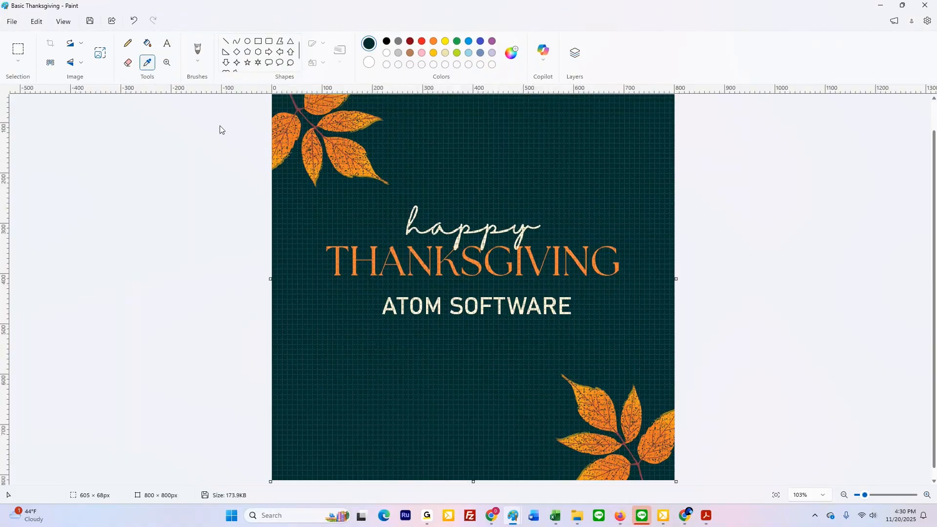
pyautogui.click(316, 176)
pyautogui.moveTo(316, 337)
pyautogui.mouseDown()
pyautogui.moveTo(514, 378)
pyautogui.moveTo(639, 362)
pyautogui.moveTo(621, 358)
pyautogui.mouseUp()
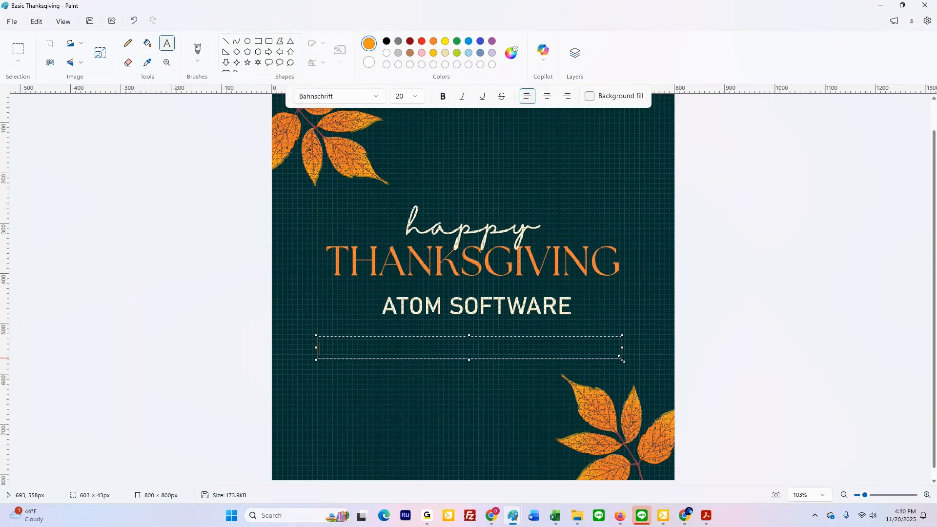
# Step: Enter the closing notice "Our office will be closed on Thursday & Friday" in the text box below ATOM SOFTWARE
pyautogui.write('o')
pyautogui.press('BackSpace')
pyautogui.write('Our office will be close')
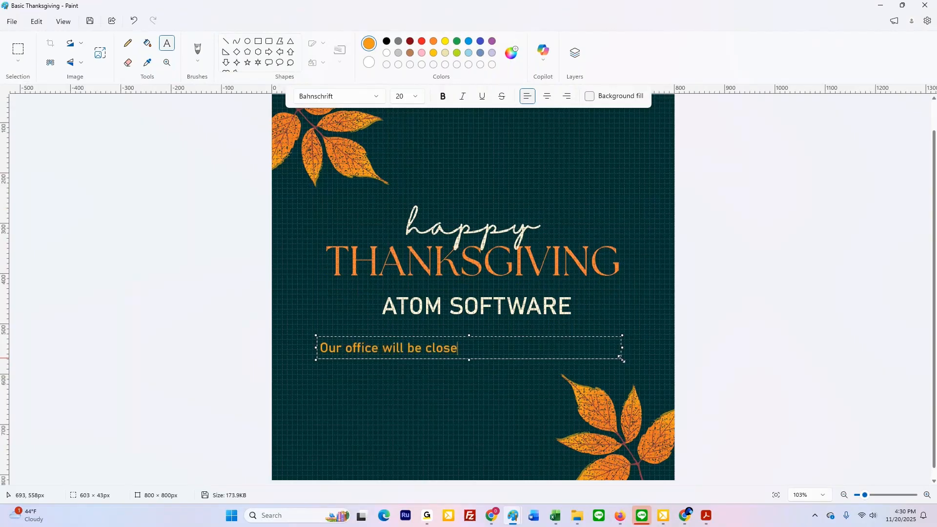
pyautogui.write('d on Thursday &* Friday')
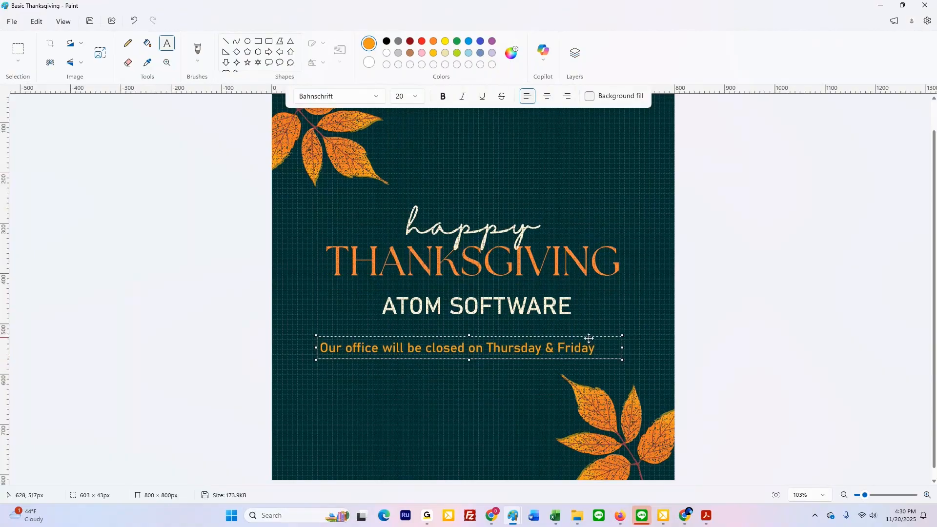
# Step: Resize the closing notice's text box to about 558 × 74 px and align it with THANKSGIVING, below ATOM SOFTWARE
pyautogui.moveTo(589, 338); pyautogui.dragTo(612, 348)
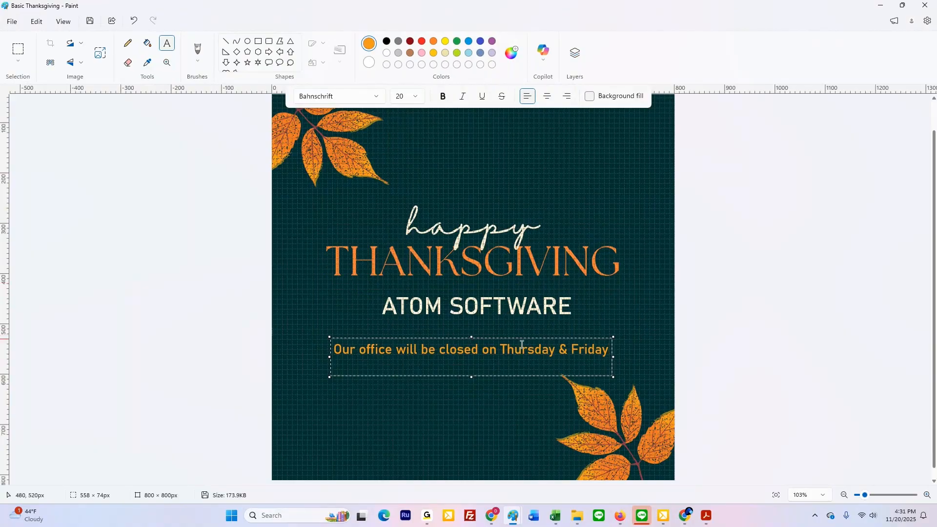
pyautogui.moveTo(521, 338); pyautogui.dragTo(523, 337)
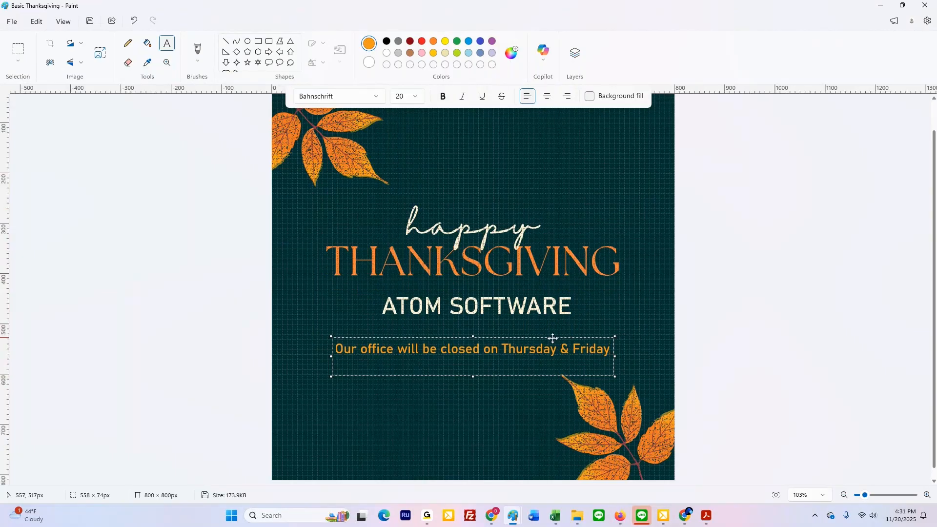
pyautogui.moveTo(553, 338); pyautogui.dragTo(552, 266)
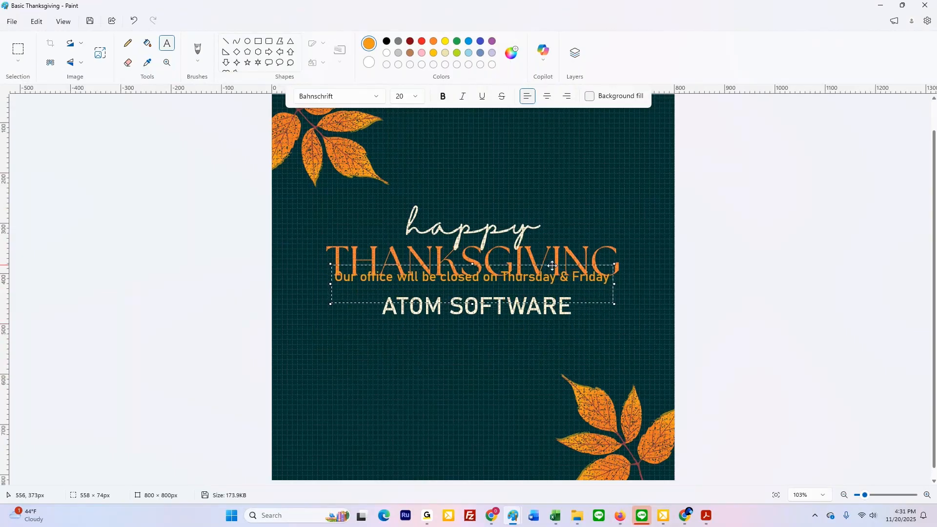
pyautogui.moveTo(552, 265); pyautogui.dragTo(549, 338)
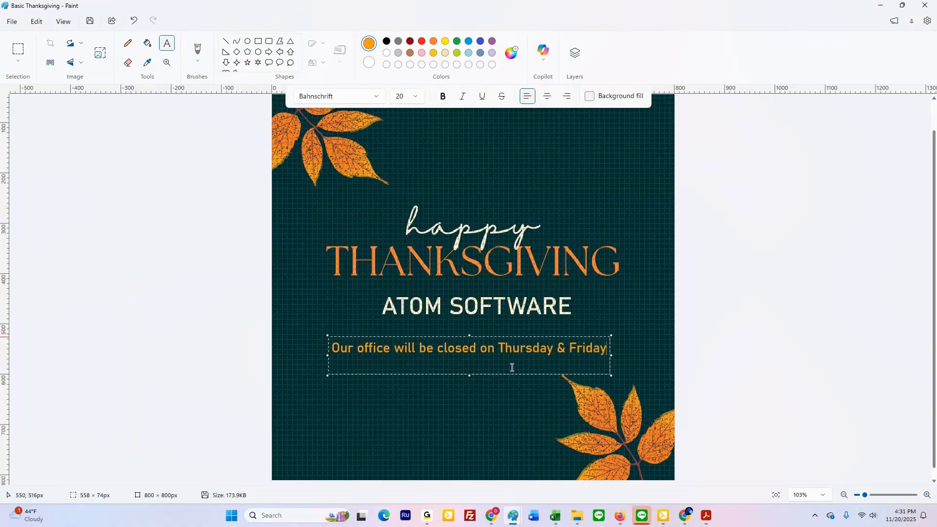
# Step: Set the closing notice's font size to 14, narrow its box to about 400 px and place it centred below ATOM SOFTWARE
pyautogui.tripleClick(506, 347)
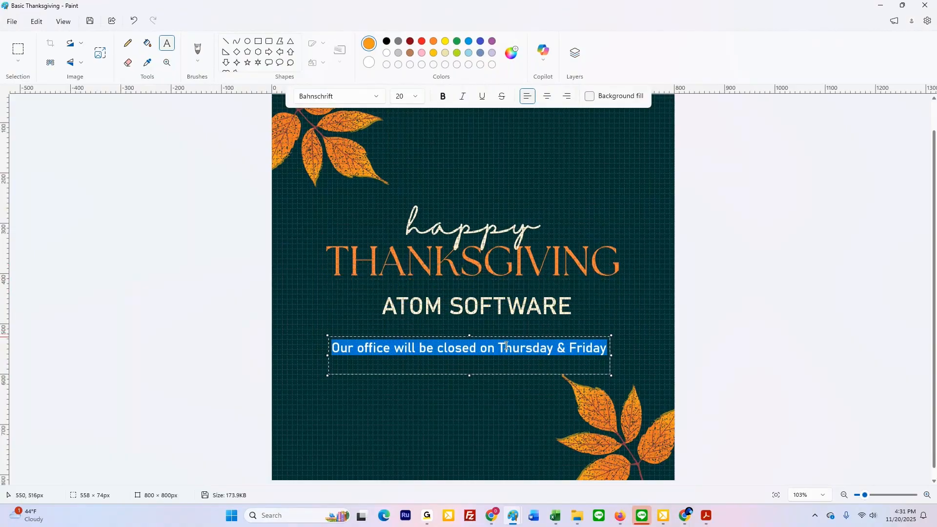
pyautogui.click(407, 96)
pyautogui.click(405, 212)
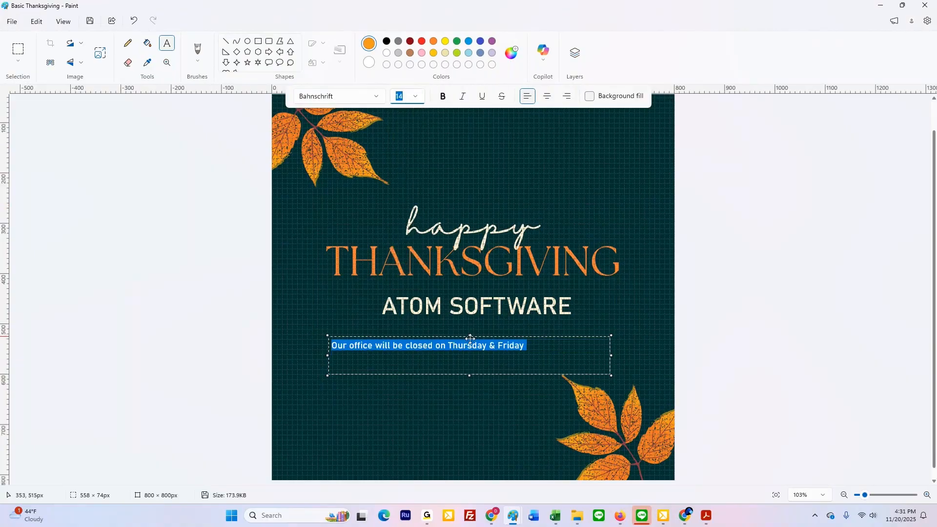
pyautogui.moveTo(611, 357); pyautogui.dragTo(532, 355)
pyautogui.moveTo(461, 336); pyautogui.dragTo(511, 338)
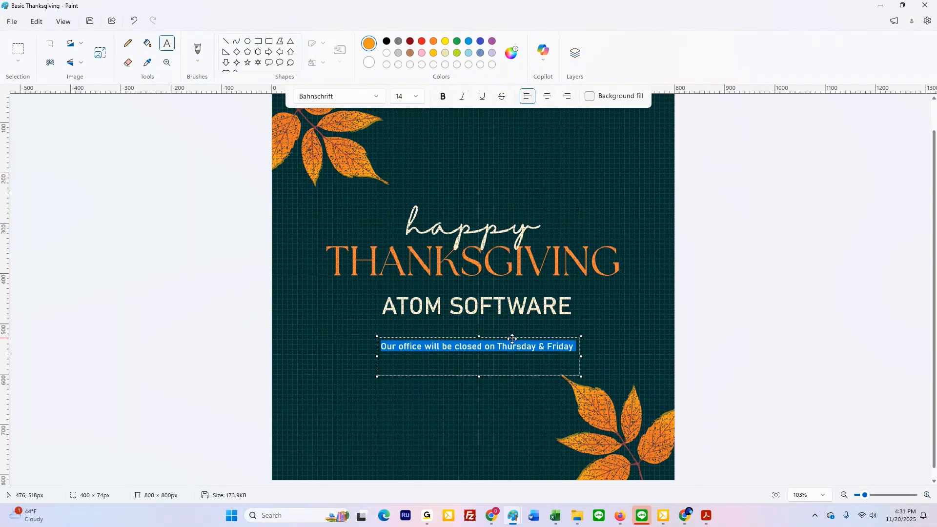
pyautogui.click(618, 326)
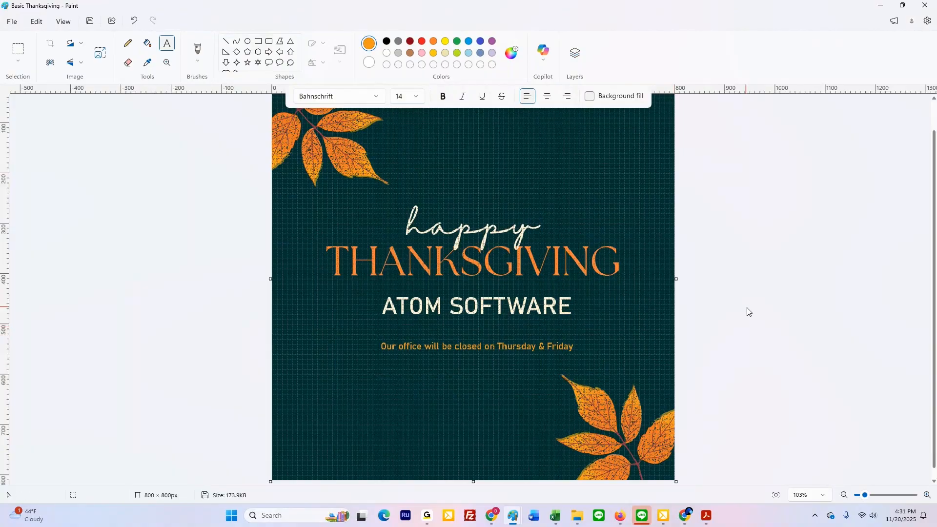
# Step: Draw an orange rectangular frame about 723 × 714 px just inside the picture's edges and turn off the gridlines
pyautogui.scroll(-4, 746, 307)
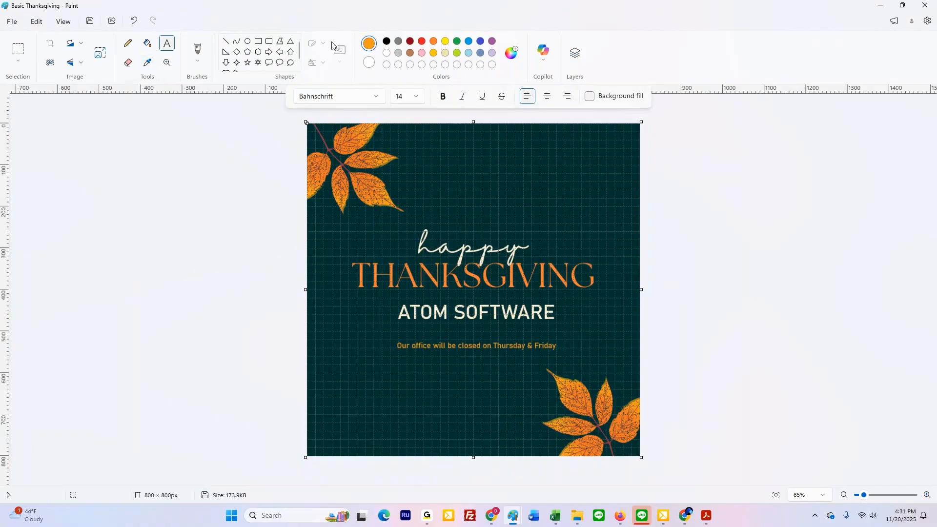
pyautogui.click(260, 44)
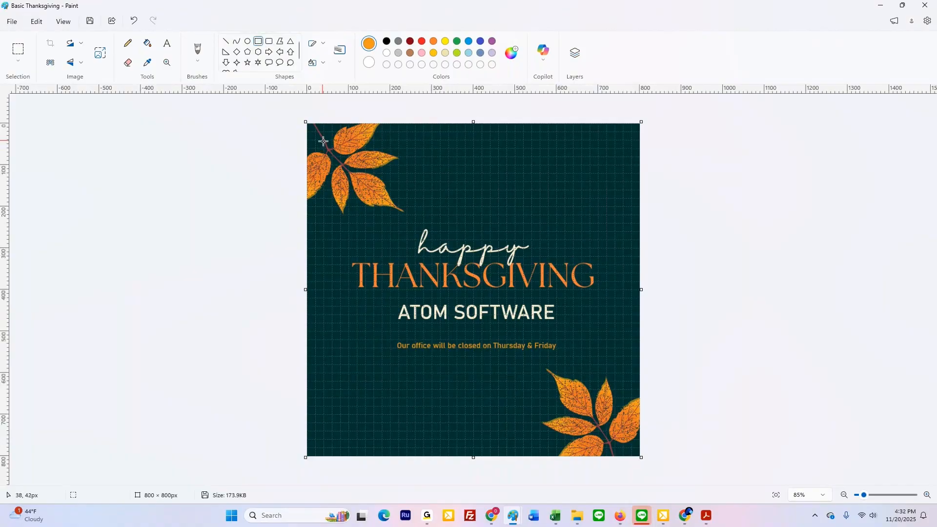
pyautogui.moveTo(323, 141); pyautogui.dragTo(623, 438)
pyautogui.click(675, 373)
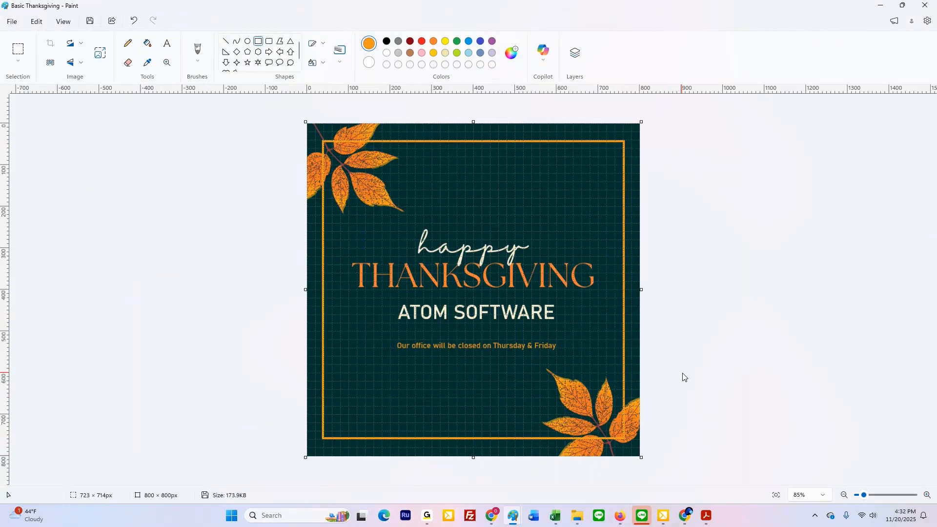
pyautogui.hotkey('ctrl', 'g')
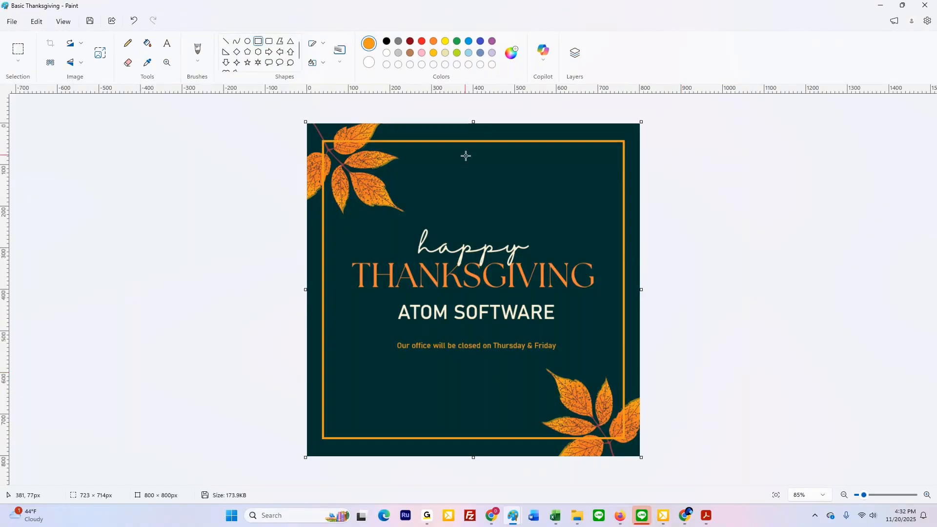
# Step: Sample the pale colour from the "happy" lettering and draw a 1px rectangle about 697 × 683 px inside the orange frame
pyautogui.click(149, 66)
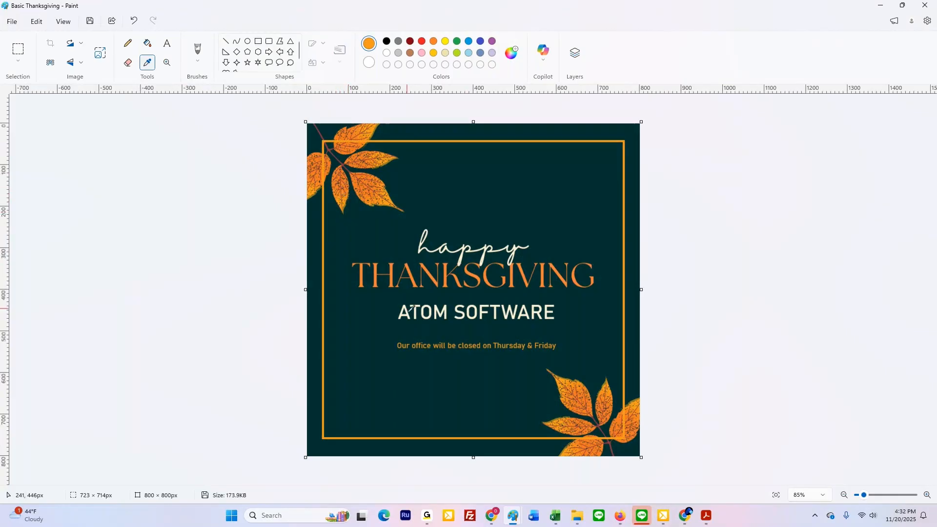
pyautogui.click(427, 247)
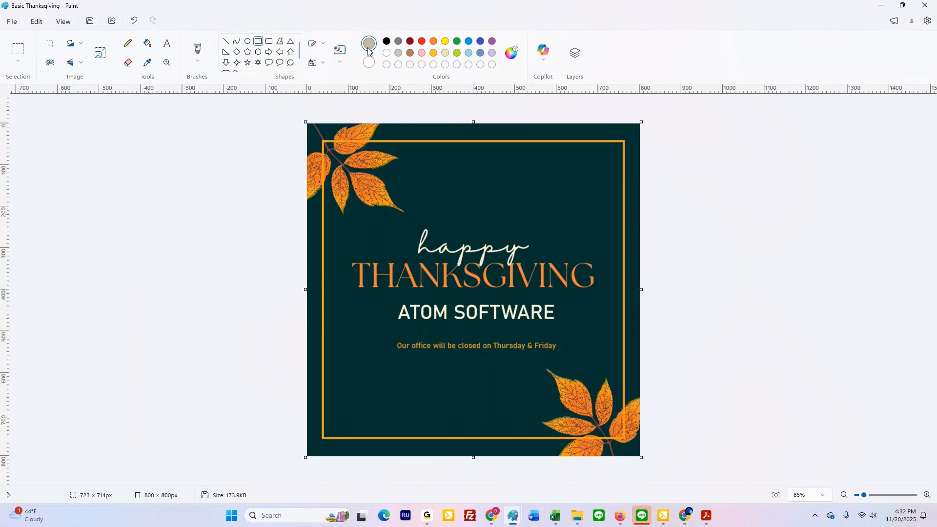
pyautogui.click(368, 141)
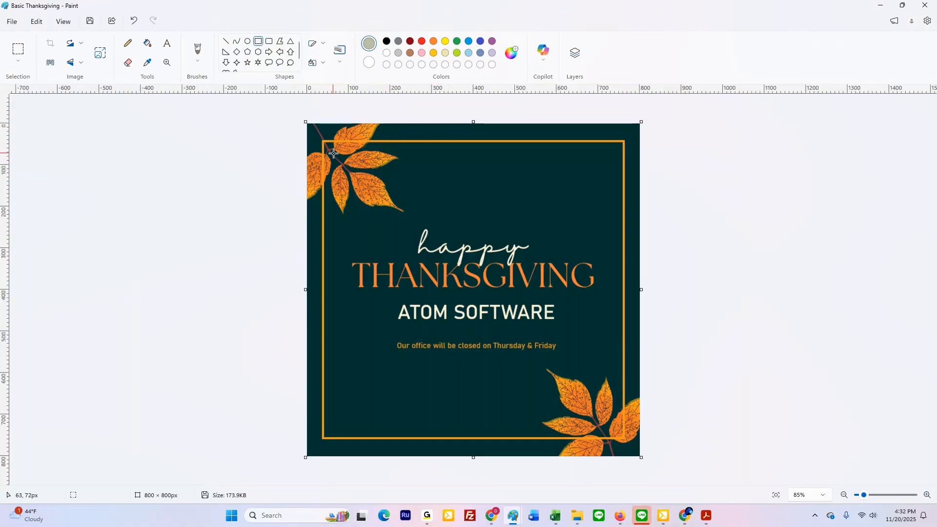
pyautogui.moveTo(329, 147); pyautogui.dragTo(618, 431)
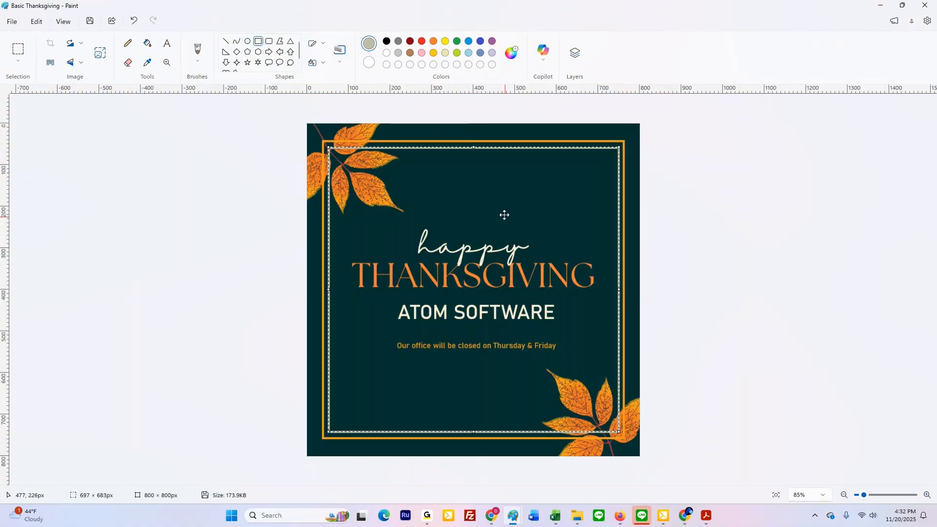
pyautogui.click(341, 63)
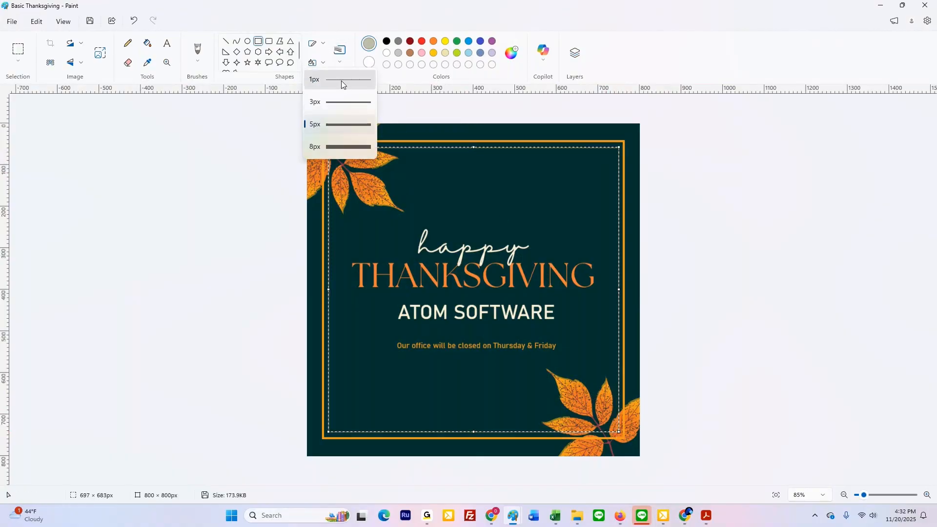
pyautogui.click(341, 80)
pyautogui.click(345, 128)
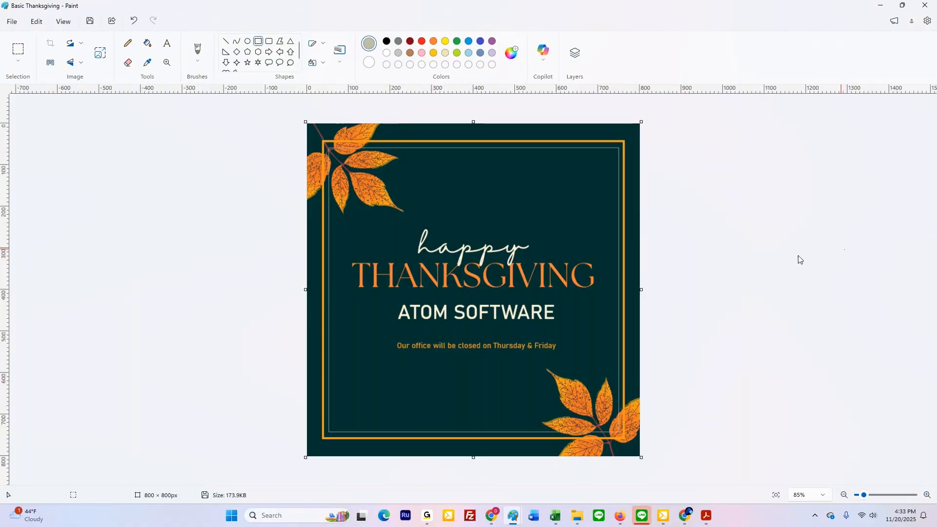
# Step: Try filling the gap between the two frames with the sampled pale colour, and undo the fill
pyautogui.click(147, 43)
pyautogui.click(381, 142)
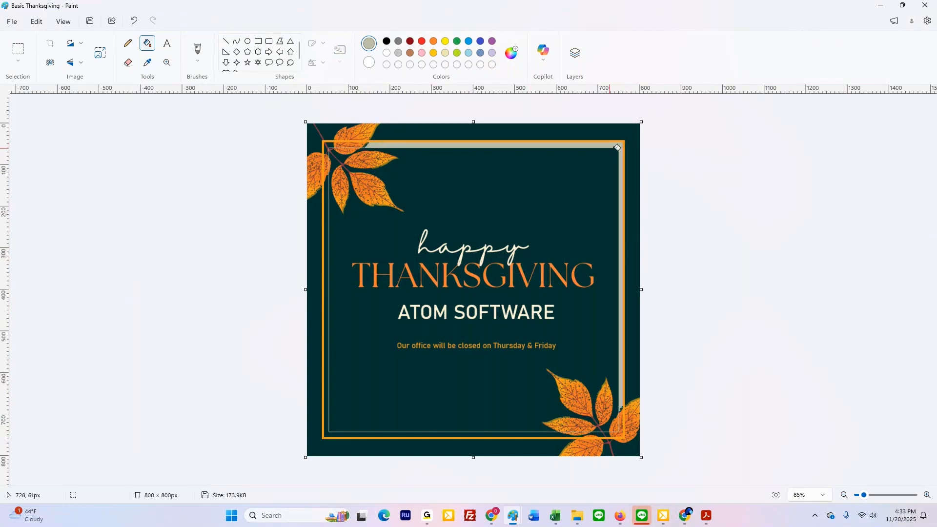
pyautogui.click(133, 21)
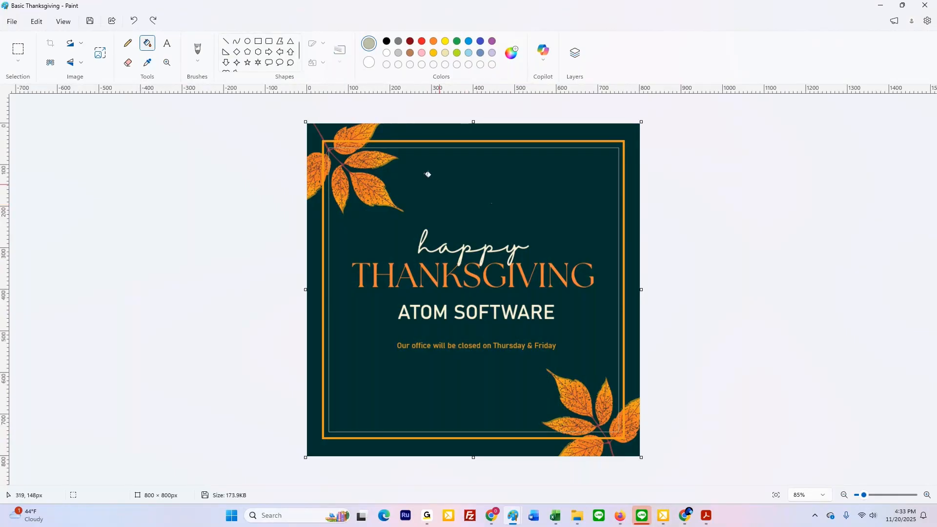
# Step: Save the picture as a PNG named Basic Thanksgiving 3 in the Holiday Messages folder
pyautogui.click(8, 22)
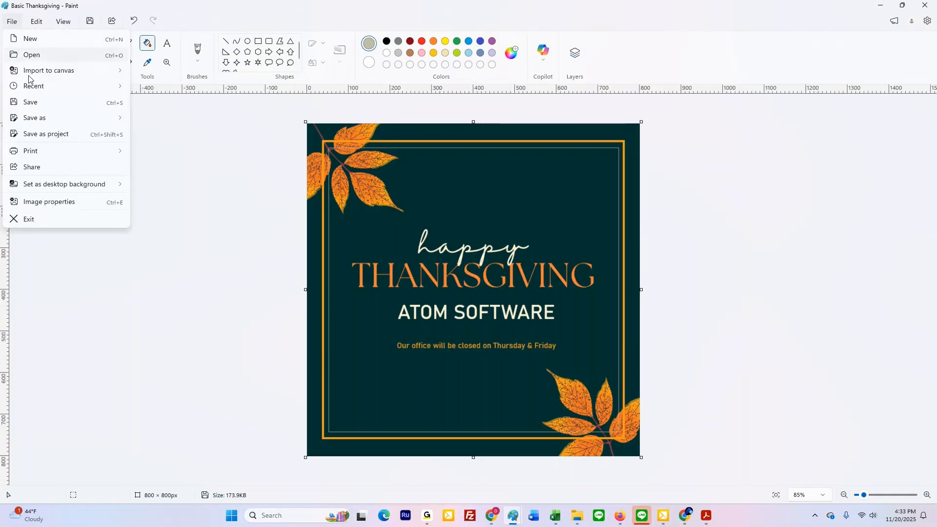
pyautogui.moveTo(34, 119)
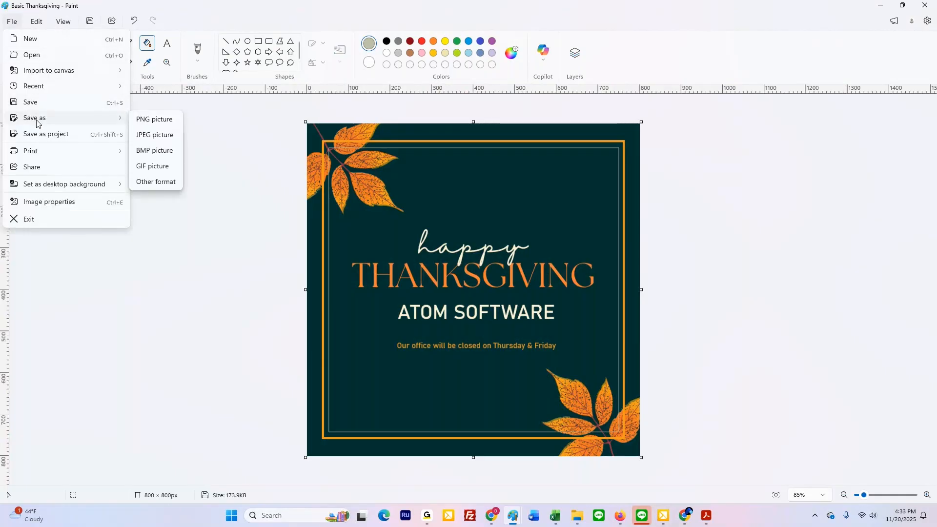
pyautogui.click(144, 125)
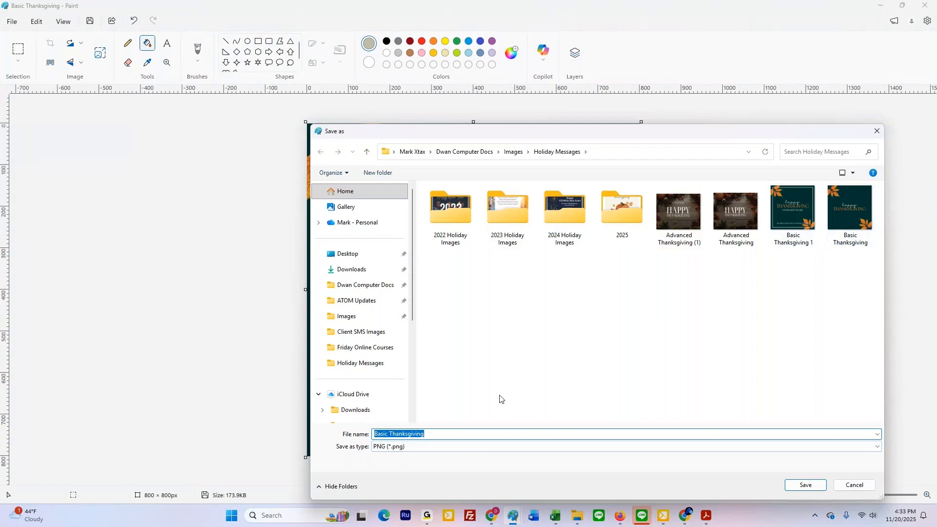
pyautogui.click(424, 434)
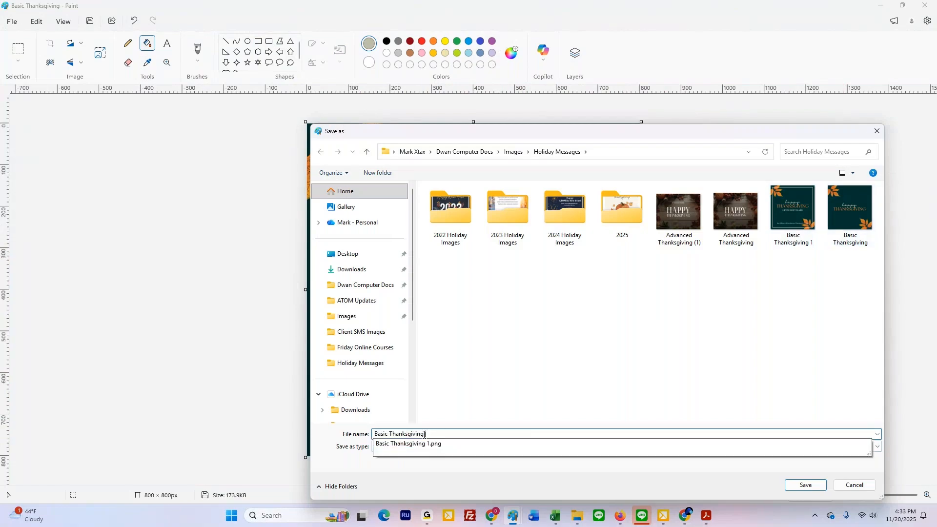
pyautogui.write('3')
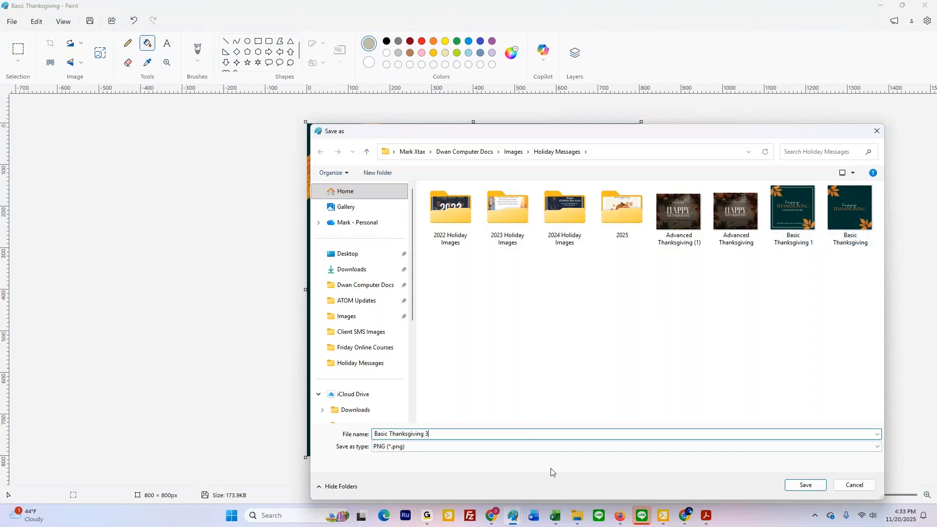
pyautogui.click(808, 484)
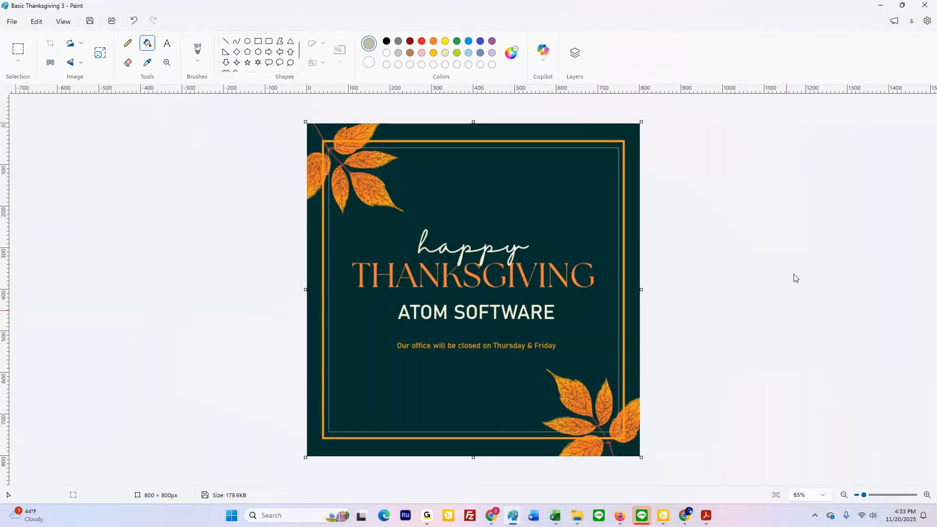
# Step: Close Basic Thanksgiving 3 without saving again and open the Advanced Thanksgiving picture in Paint
pyautogui.click(922, 6)
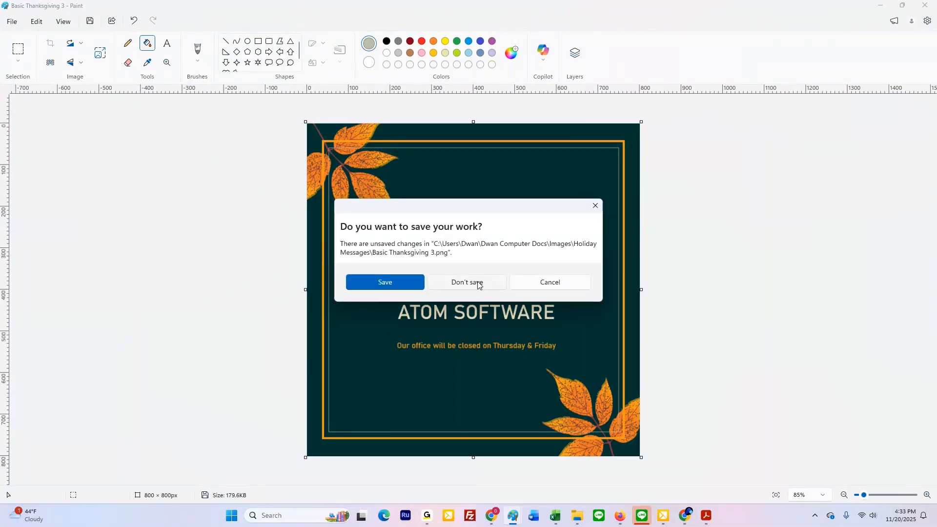
pyautogui.click(478, 285)
pyautogui.click(802, 10)
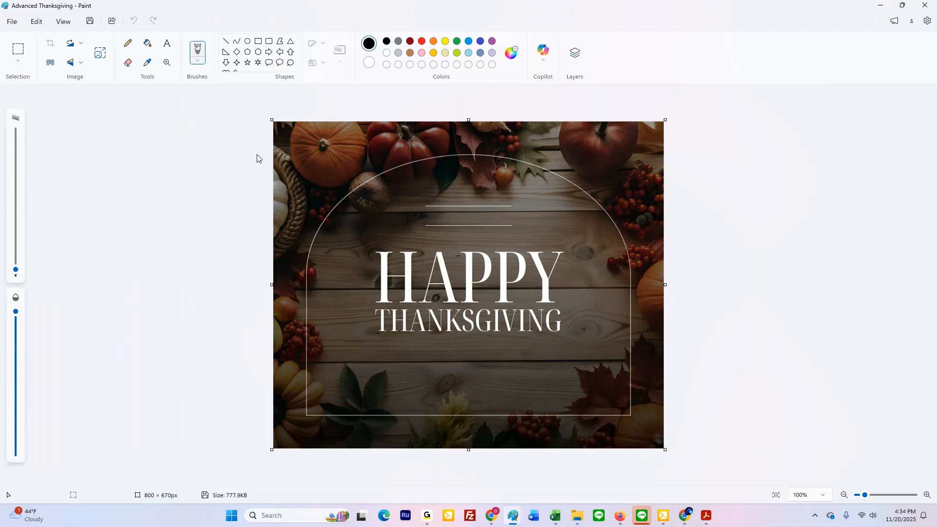
# Step: Choose white as the text colour and draw a text box about 404 × 42 px above HAPPY, across the short lines
pyautogui.click(167, 43)
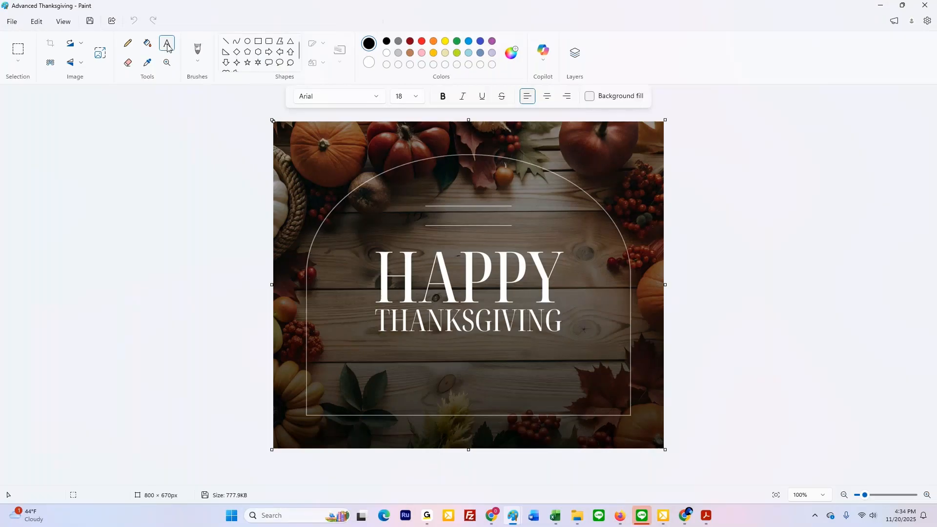
pyautogui.click(386, 53)
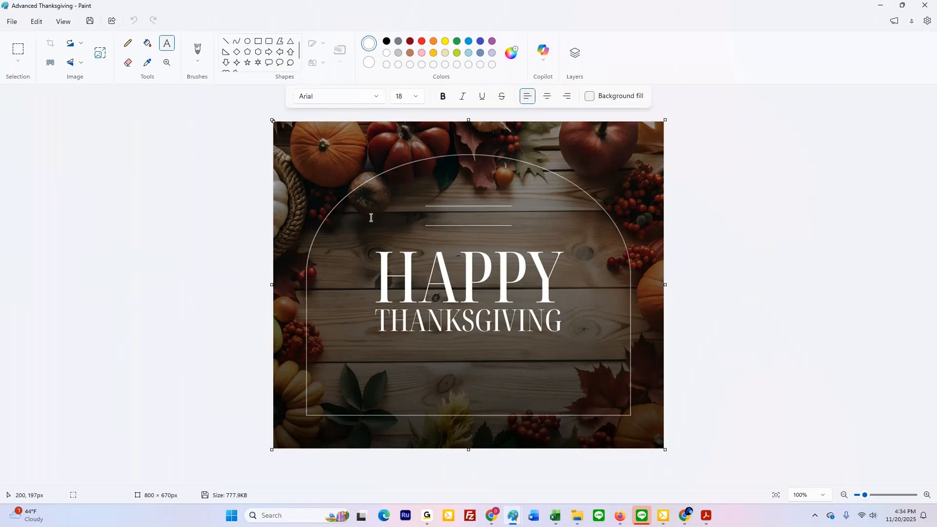
pyautogui.moveTo(375, 207); pyautogui.dragTo(570, 228)
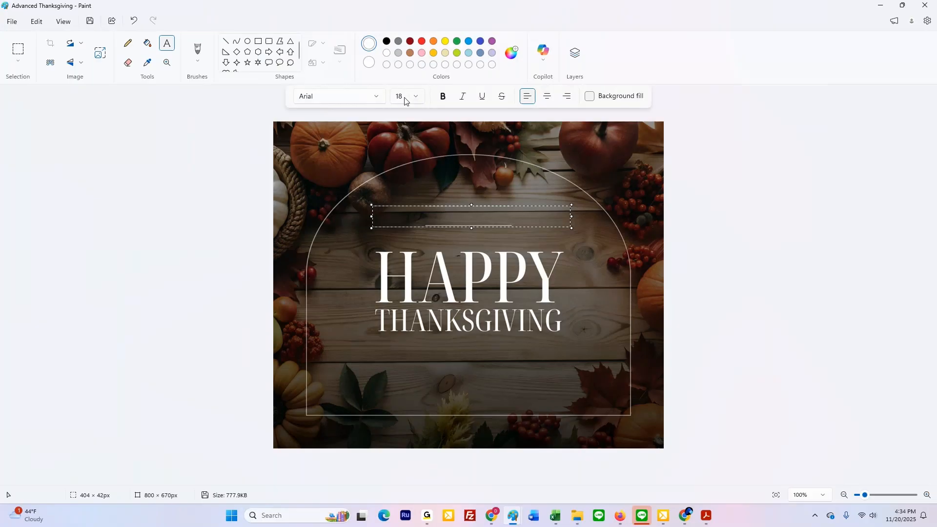
# Step: Enter ATOM SOFTWARE in the text box above HAPPY and nudge the box slightly down and left, between the two short lines
pyautogui.write('atom')
pyautogui.press('BackSpace')
pyautogui.press('BackSpace')
pyautogui.press('BackSpace')
pyautogui.press('BackSpace')
pyautogui.write('ATOM SOFTRWARE')
pyautogui.press('BackSpace')
pyautogui.press('BackSpace')
pyautogui.press('BackSpace')
pyautogui.press('BackSpace')
pyautogui.press('BackSpace')
pyautogui.write('WARE')
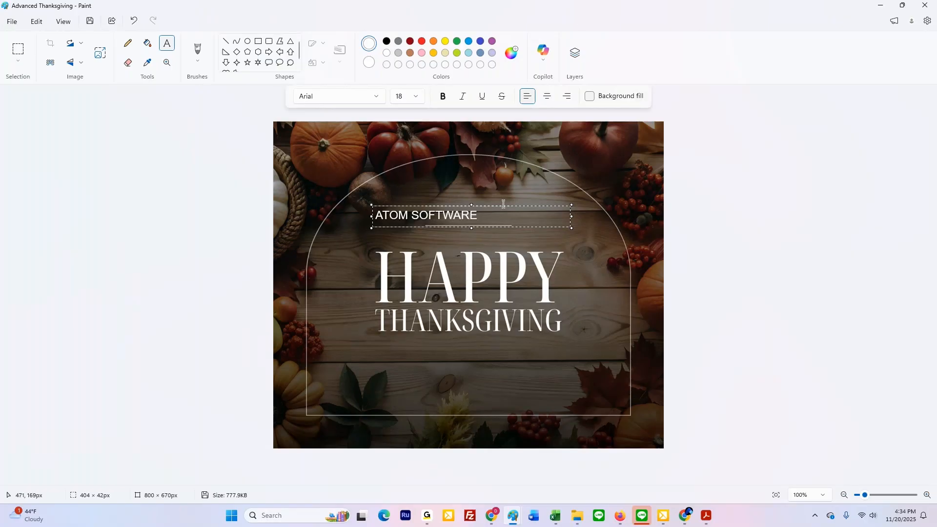
pyautogui.moveTo(499, 207)
pyautogui.mouseDown()
pyautogui.moveTo(537, 208)
pyautogui.moveTo(497, 209)
pyautogui.mouseUp()
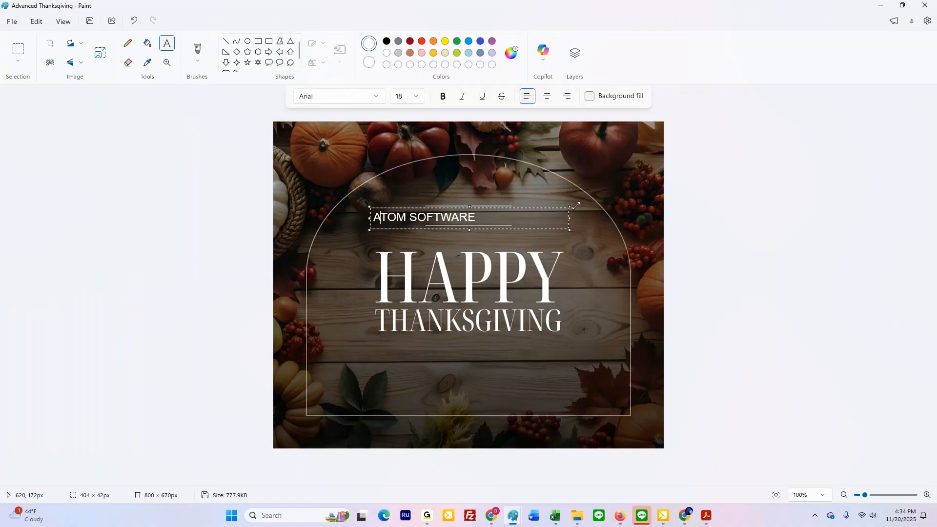
# Step: Letter-space the company name above HAPPY by inserting a space between the letters of ATOM SOFTWARE
pyautogui.press('Right')
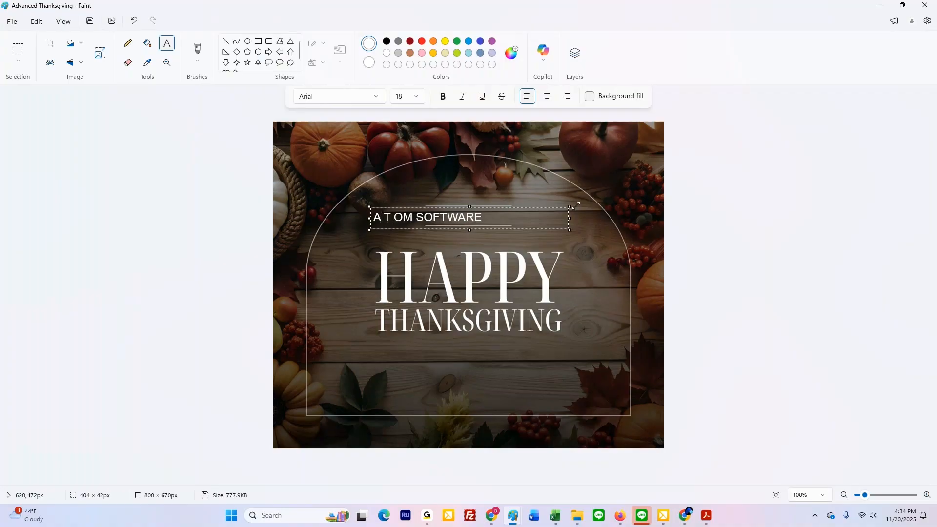
pyautogui.press('Right')
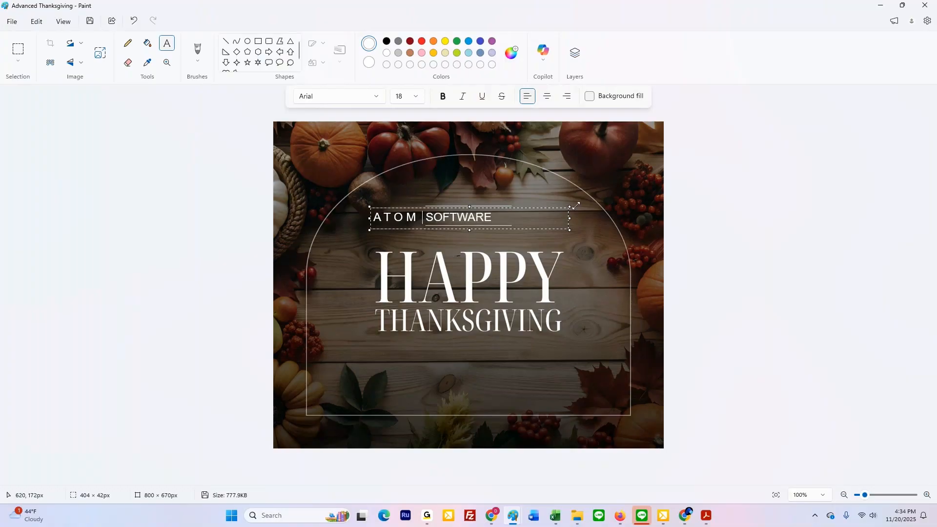
pyautogui.press('Right')
pyautogui.press('Right')
pyautogui.press('Right')
pyautogui.press('Right')
pyautogui.press('Right')
pyautogui.press('Right')
pyautogui.press('Right')
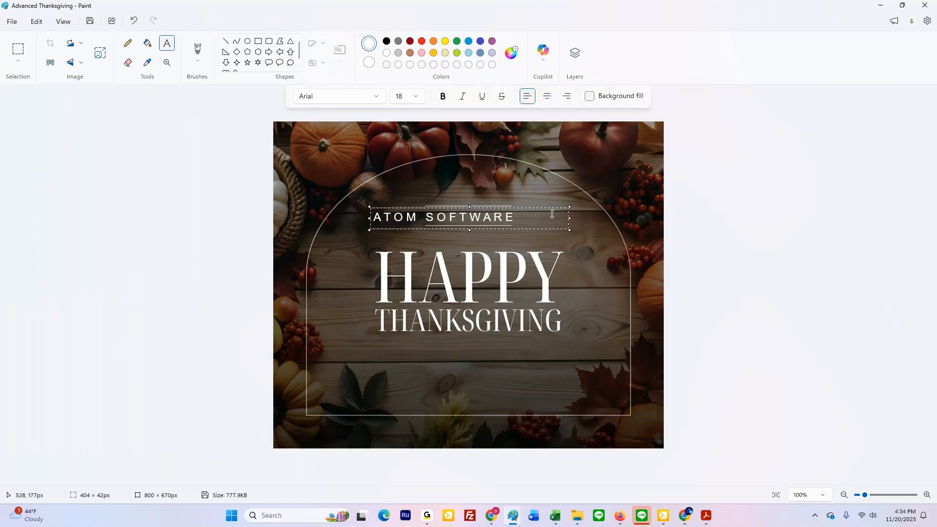
# Step: Narrow the company name's text box to about 302 × 42 px, centre it between the short lines and place the text
pyautogui.moveTo(569, 218); pyautogui.dragTo(520, 218)
pyautogui.moveTo(451, 210); pyautogui.dragTo(477, 209)
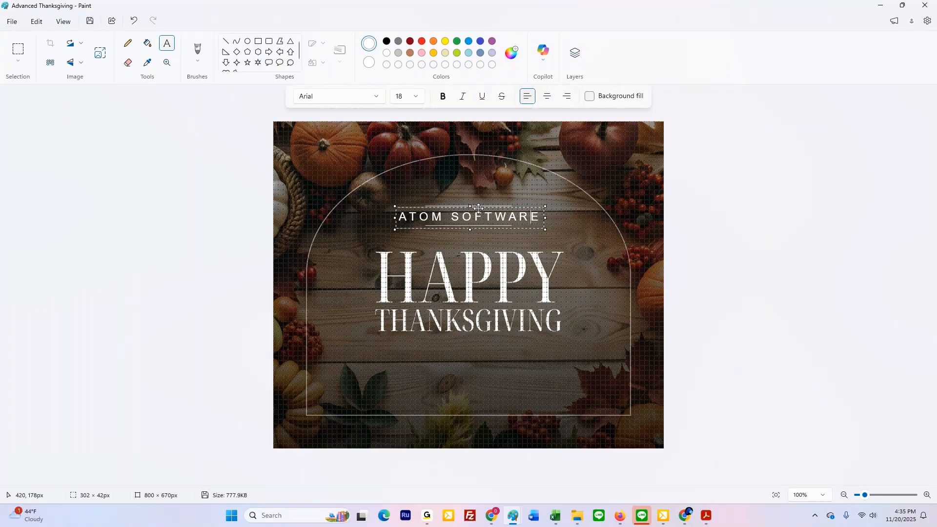
pyautogui.click(481, 195)
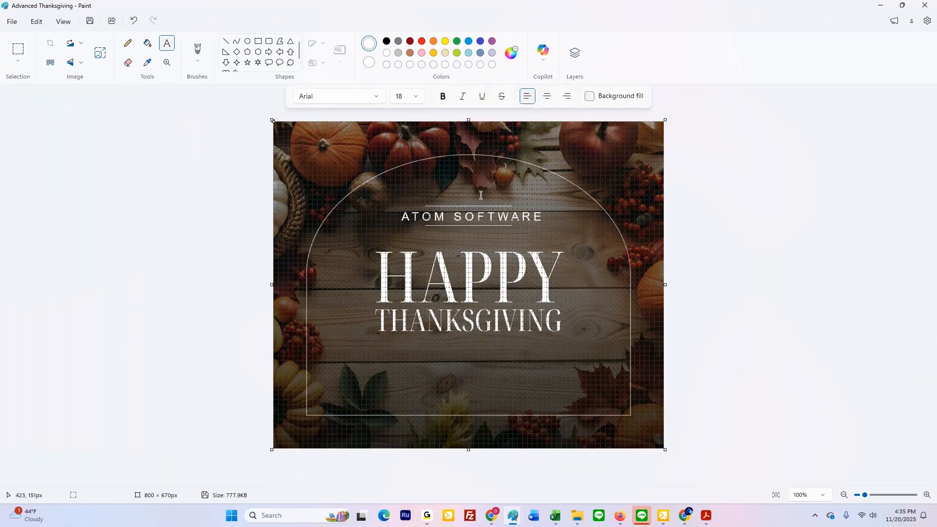
# Step: Show the rulers and enter "Our office will be closed on Thursday & Friday" in a text box about 627 × 42 px along the arch's base
pyautogui.hotkey('ctrl', 'r')
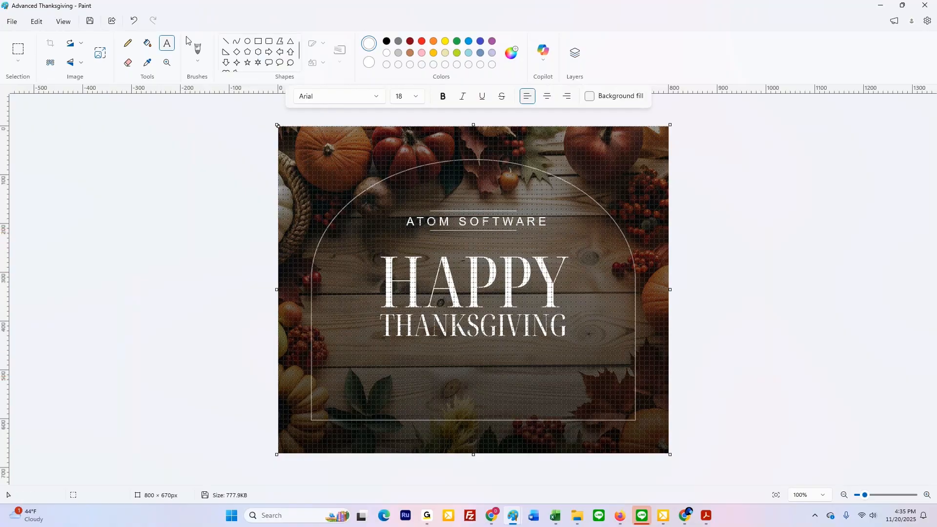
pyautogui.moveTo(320, 394); pyautogui.dragTo(625, 415)
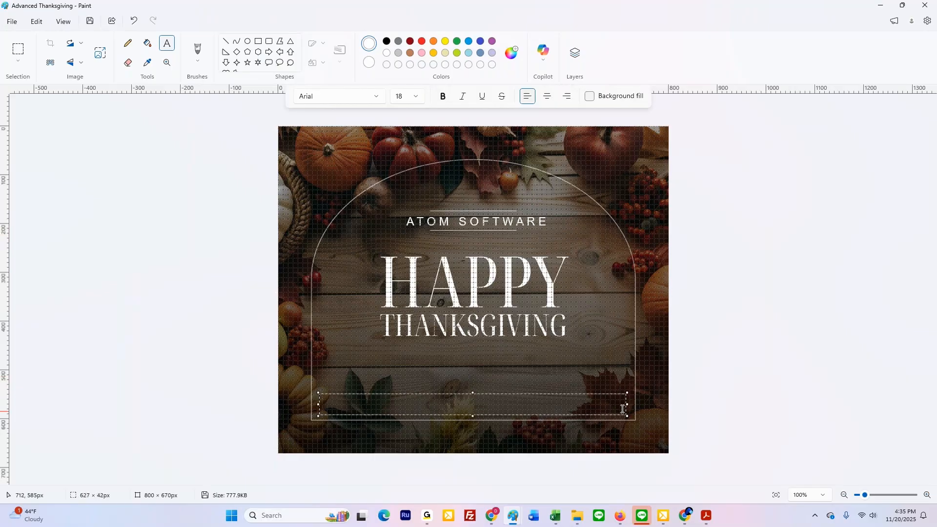
pyautogui.write('oUR')
pyautogui.press('BackSpace')
pyautogui.press('BackSpace')
pyautogui.press('BackSpace')
pyautogui.write('our')
pyautogui.press('BackSpace')
pyautogui.press('BackSpace')
pyautogui.press('BackSpace')
pyautogui.press('BackSpace')
pyautogui.write('Our office will b')
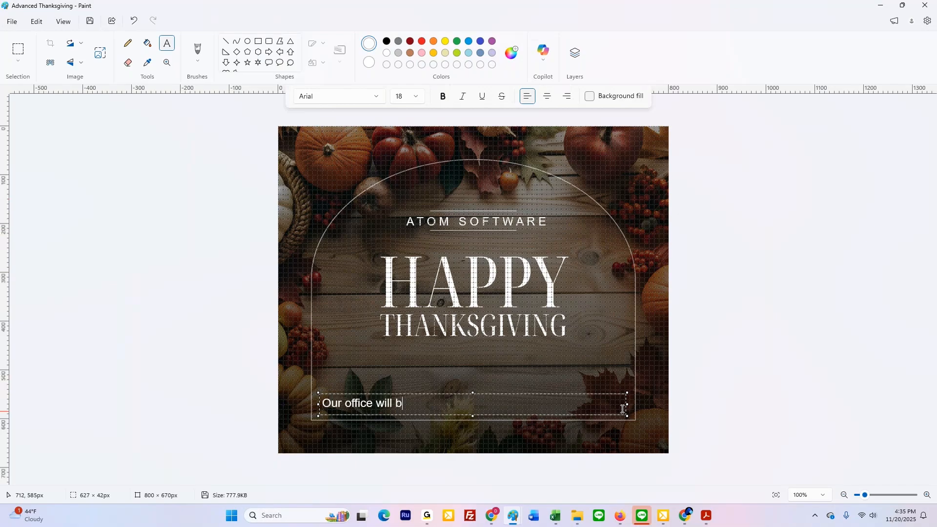
pyautogui.write('e closed on Thur')
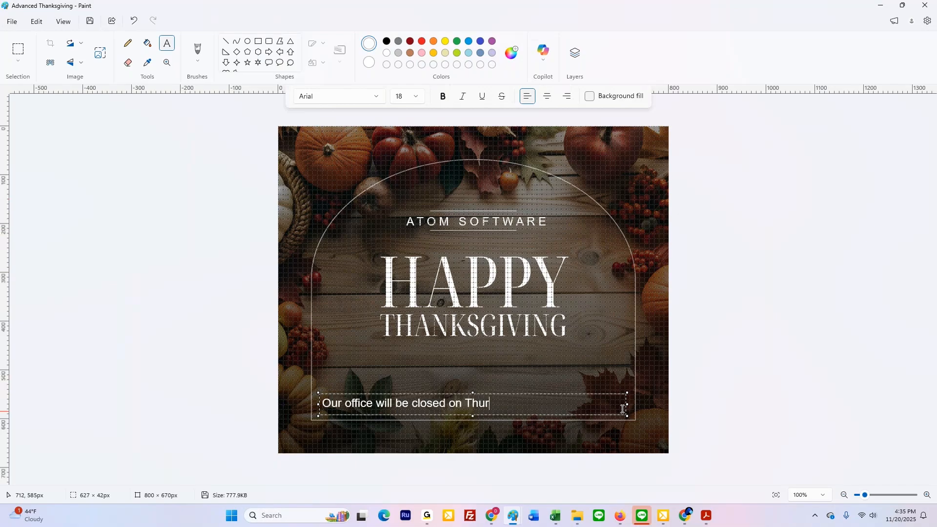
pyautogui.write('sday &')
pyautogui.press('BackSpace')
pyautogui.press('BackSpace')
pyautogui.write('& Friday')
# Step: Narrow the closing notice's text box to about 504 × 42 px, centre it inside the arch and place the text
pyautogui.moveTo(626, 403); pyautogui.dragTo(545, 394)
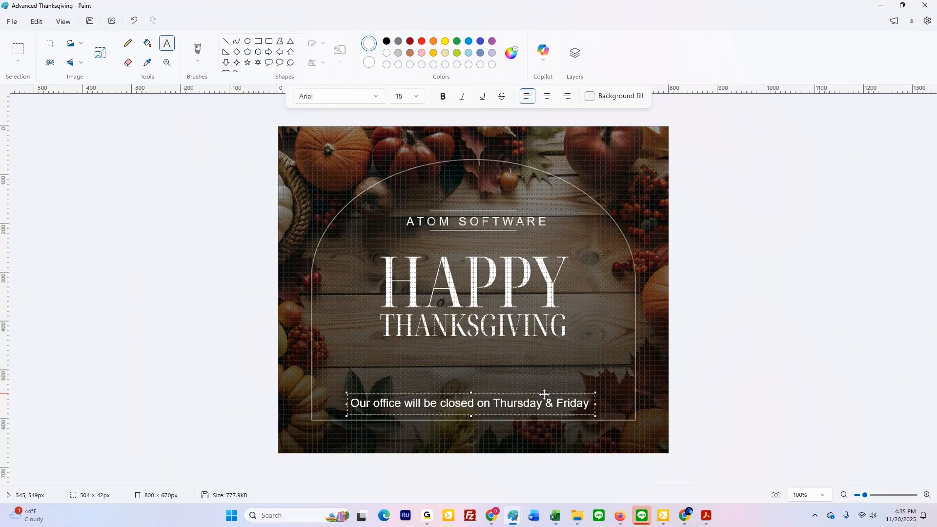
pyautogui.click(549, 367)
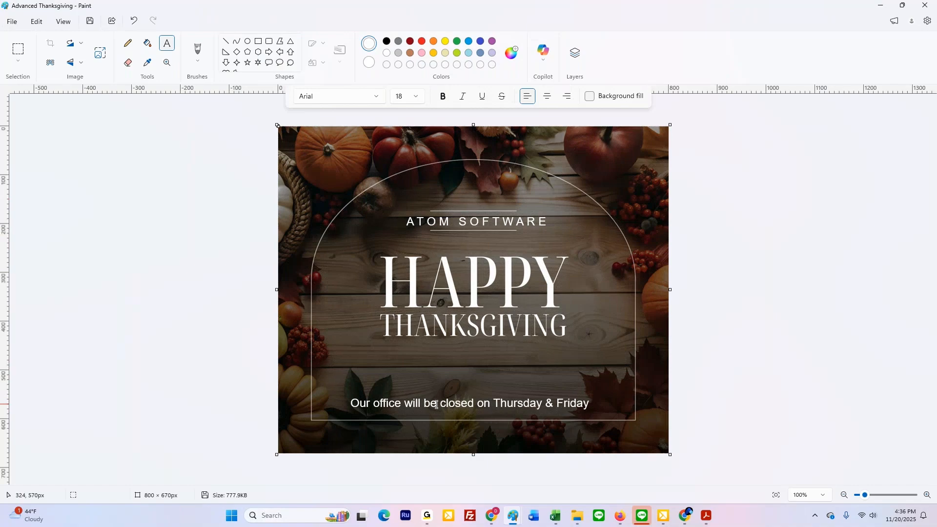
# Step: Crop the picture to a selection of about 726 × 597 px around the arch frame
pyautogui.click(21, 54)
pyautogui.moveTo(296, 145); pyautogui.dragTo(650, 437)
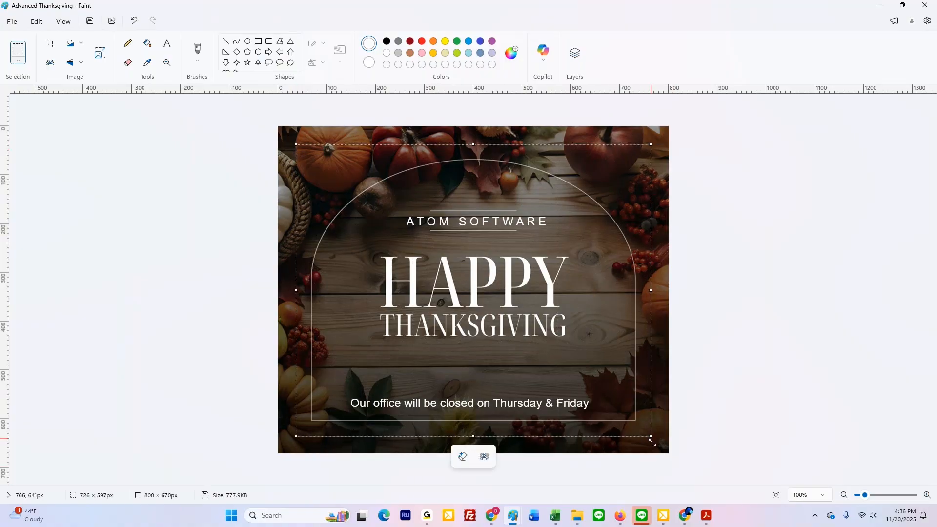
pyautogui.click(50, 44)
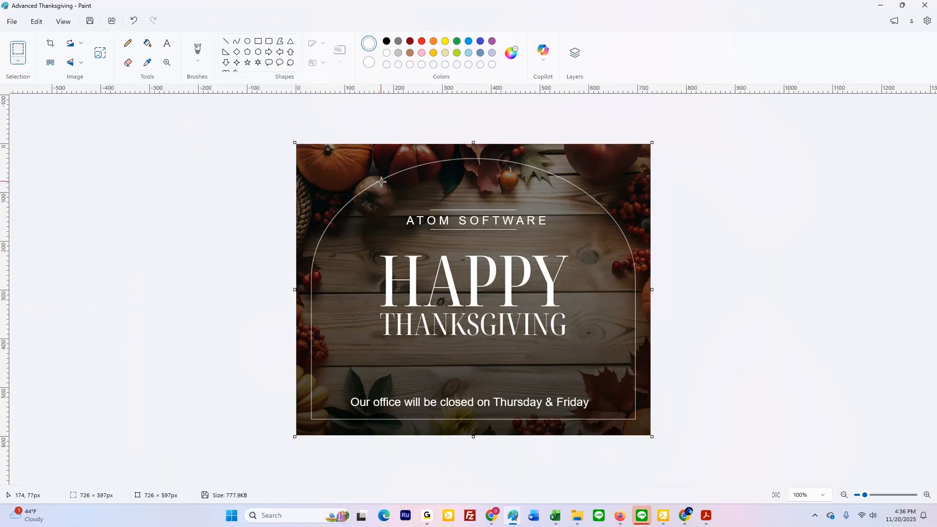
# Step: Resize the cropped picture in pixels to a width of 750 with the proportions kept
pyautogui.click(103, 57)
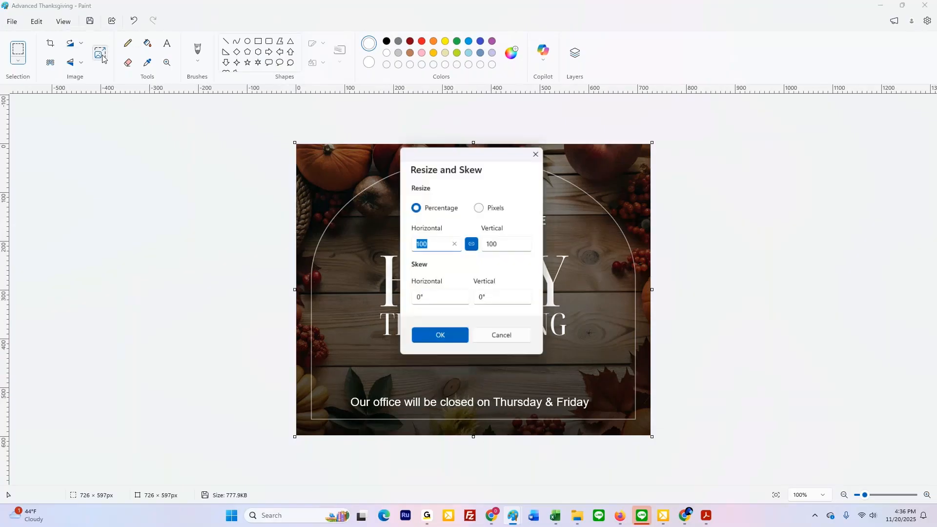
pyautogui.click(496, 208)
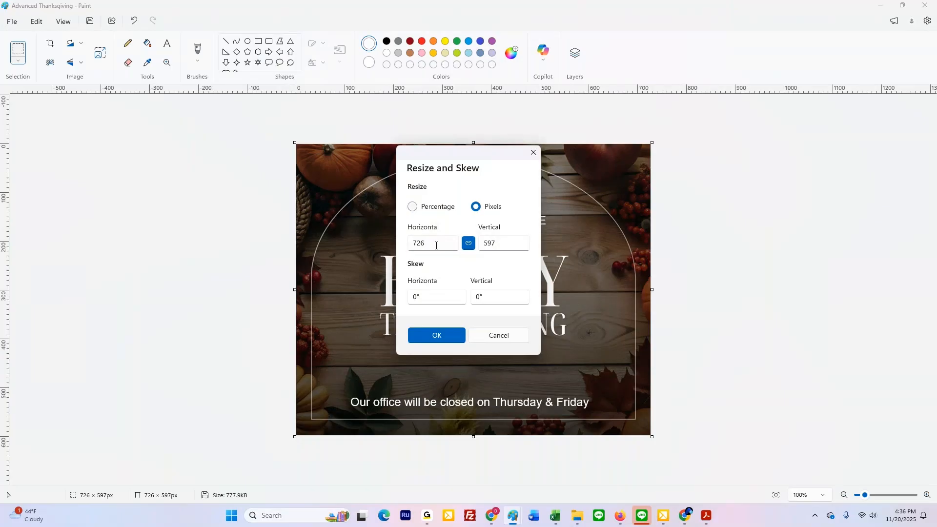
pyautogui.doubleClick(427, 245)
pyautogui.write('750')
pyautogui.press('Return')
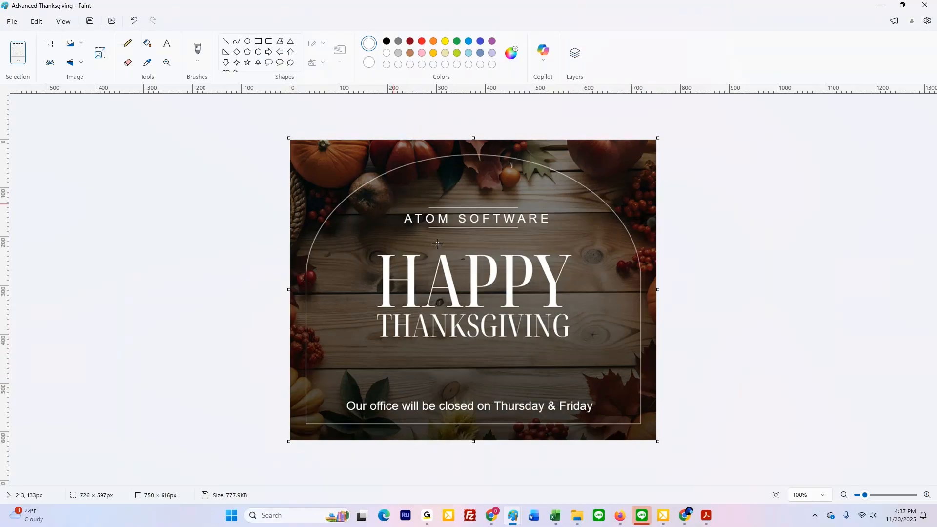
# Step: Save the picture as a PNG named Advanced Thanksgiving 3 in the Holiday Messages folder
pyautogui.click(13, 22)
pyautogui.moveTo(20, 119)
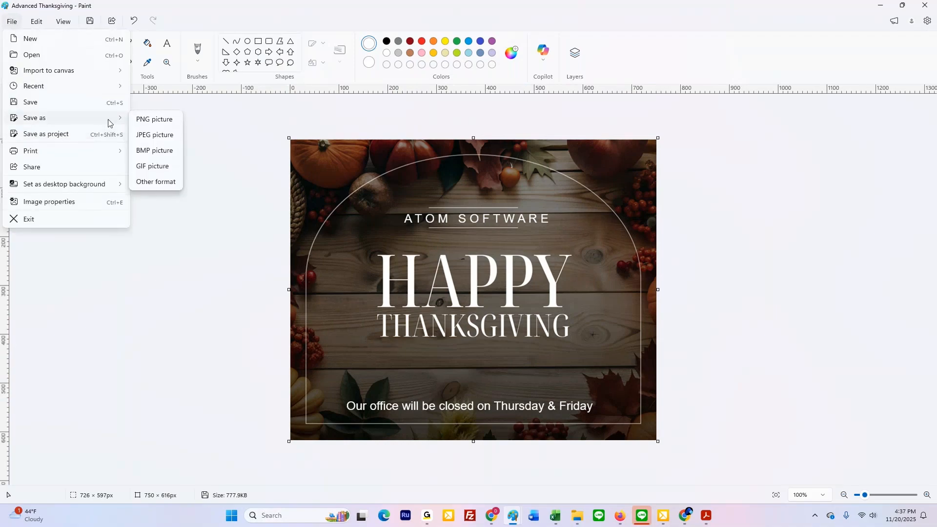
pyautogui.click(154, 117)
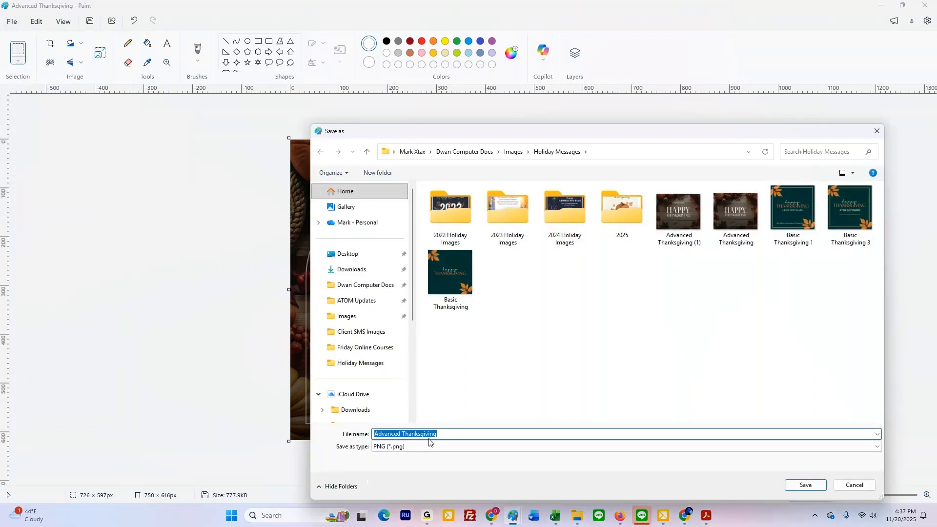
pyautogui.click(457, 437)
pyautogui.write('2')
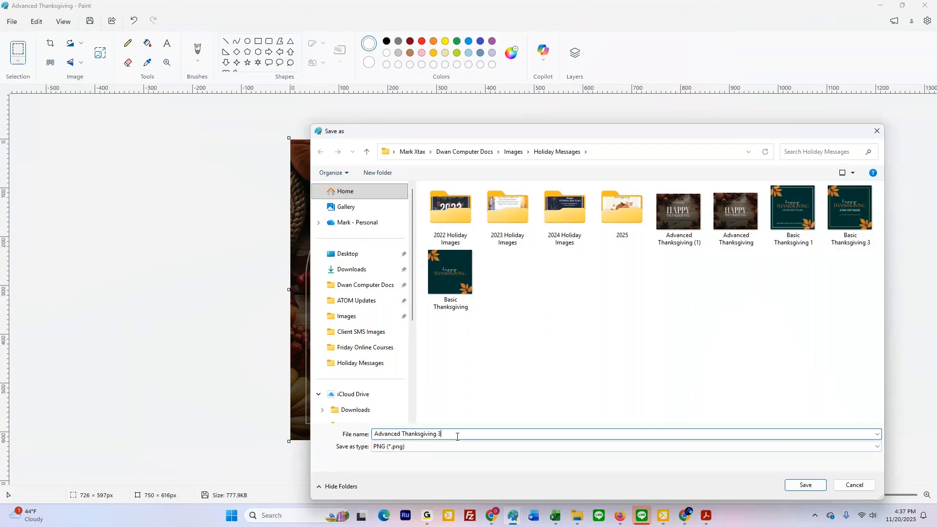
pyautogui.click(802, 485)
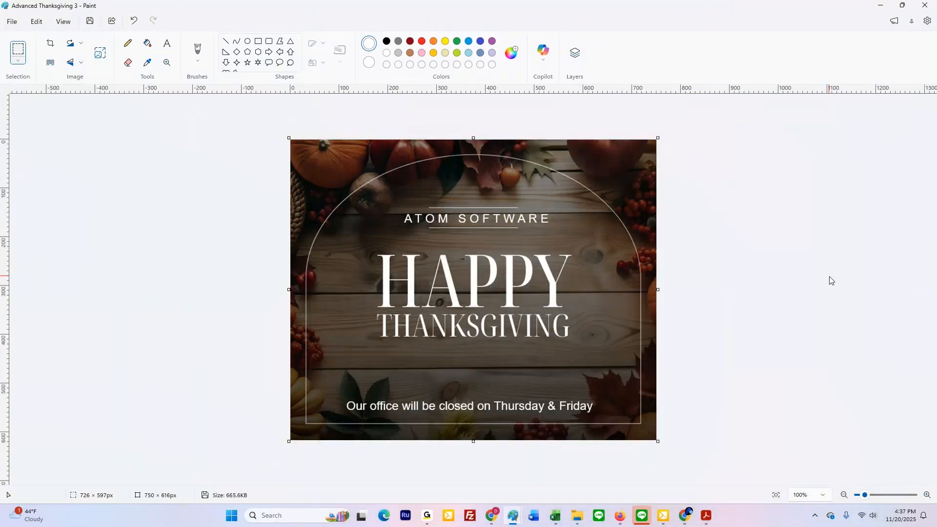
# Step: Minimize Paint to get to the Imgur post in the browser and dismiss the image upload dialog
pyautogui.click(880, 6)
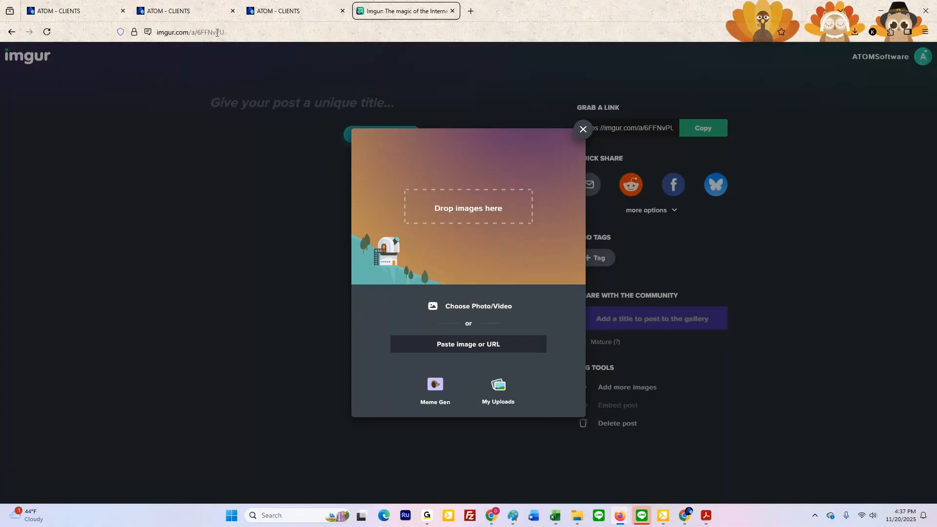
pyautogui.click(172, 32)
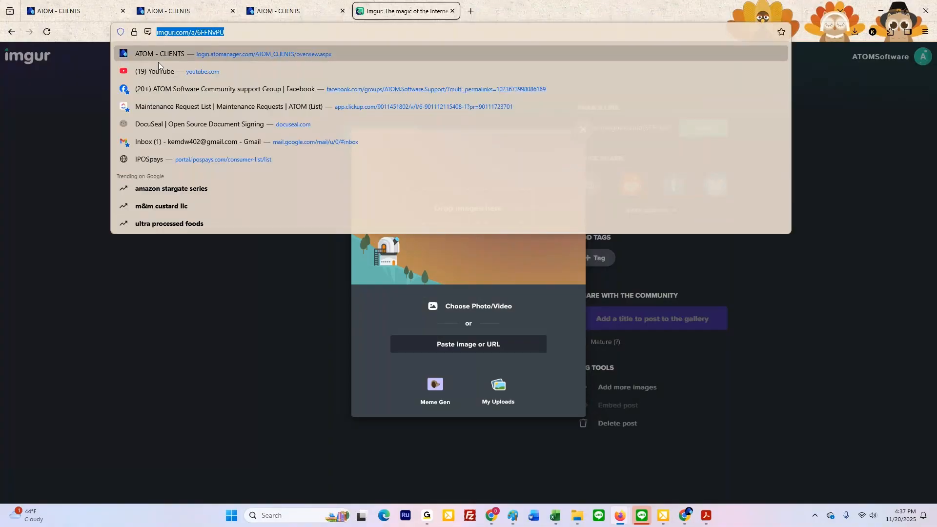
pyautogui.click(74, 144)
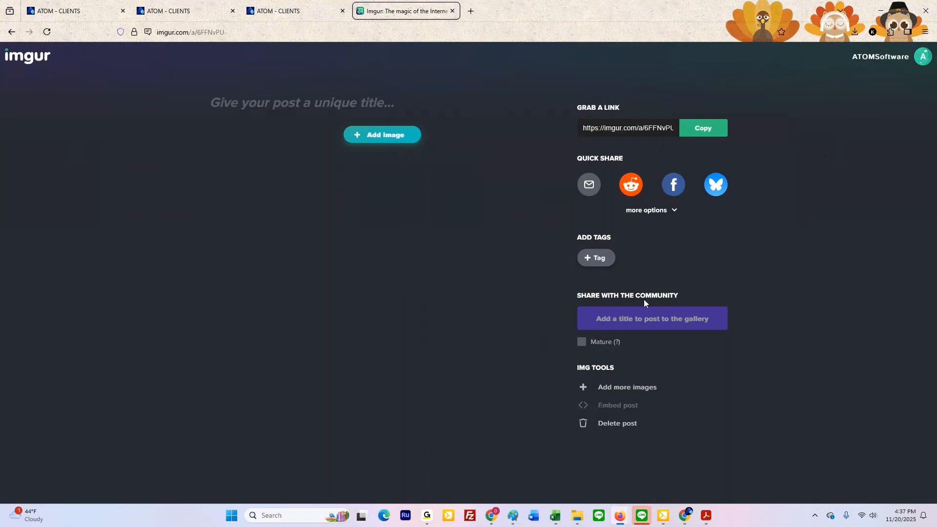
# Step: Bring up the Holiday Messages folder beside the Imgur post and add Advanced Thanksgiving 3 from it to the post
pyautogui.moveTo(589, 525)
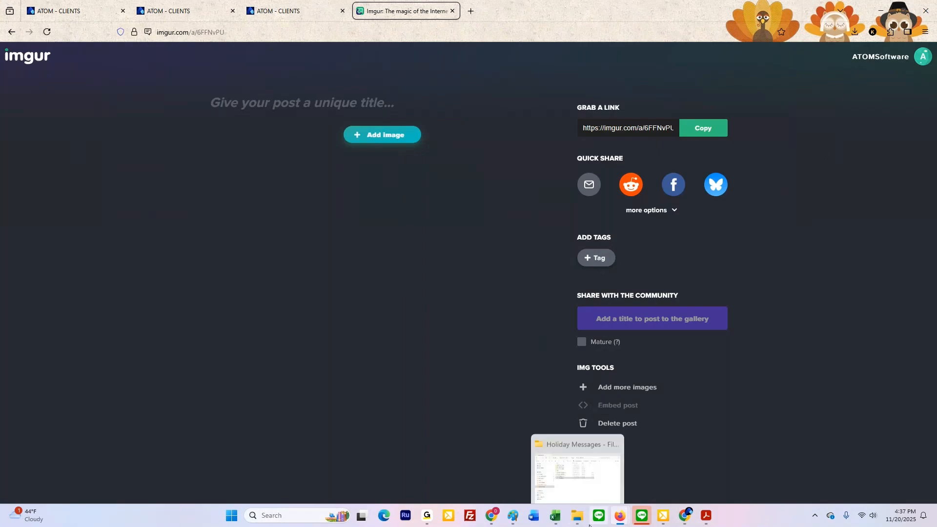
pyautogui.click(578, 518)
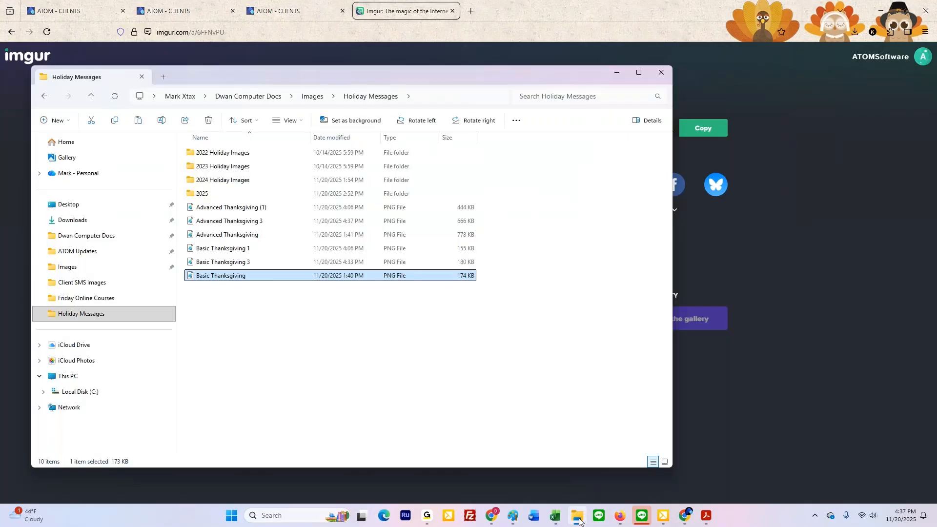
pyautogui.moveTo(431, 73); pyautogui.dragTo(934, 108)
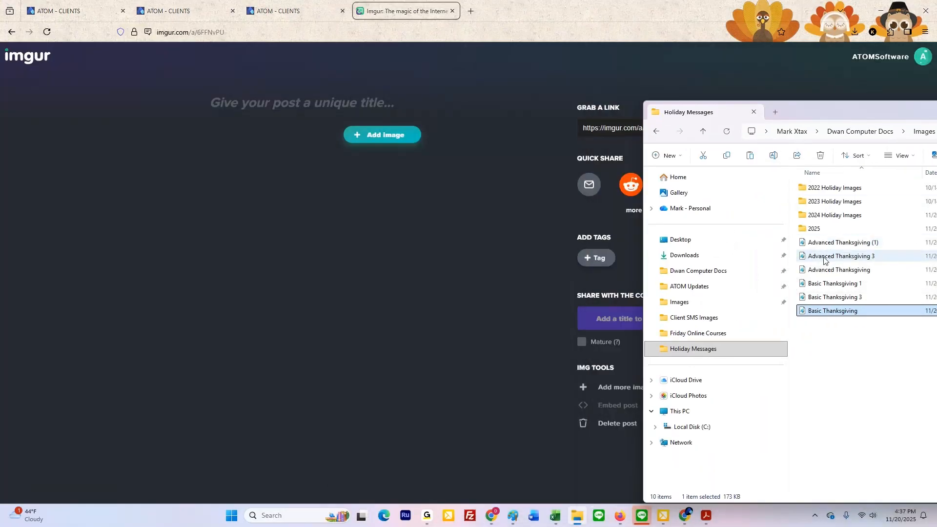
pyautogui.moveTo(837, 256); pyautogui.dragTo(427, 258)
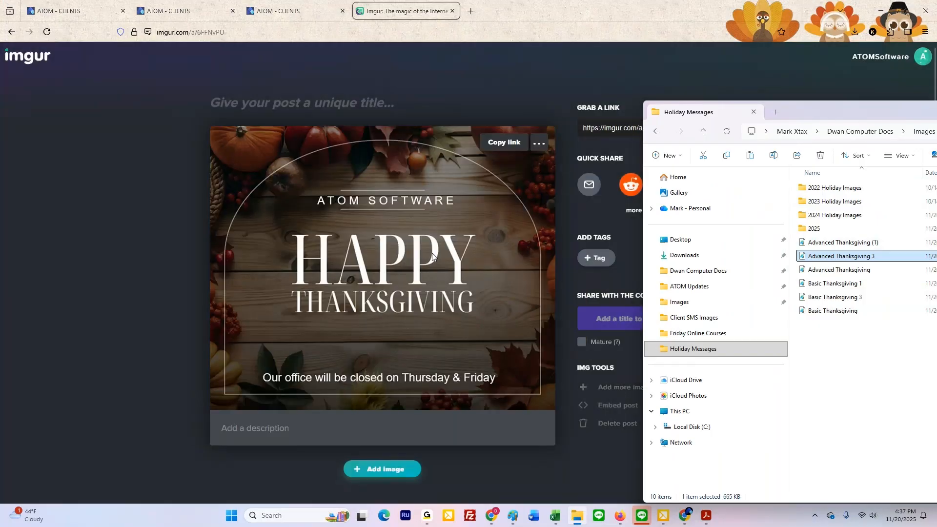
# Step: Add the personalized Basic Thanksgiving picture from the Holiday Messages folder to the same post
pyautogui.scroll(-3, 431, 253)
pyautogui.click(388, 343)
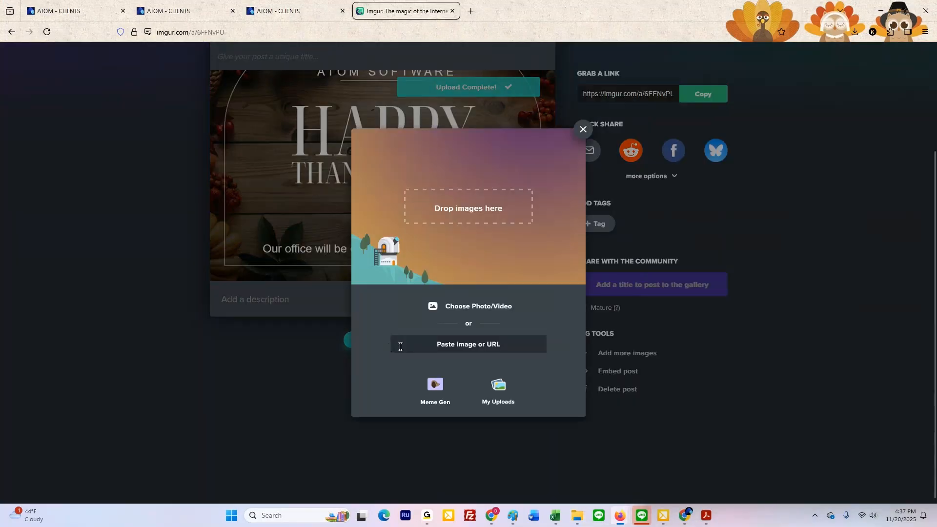
pyautogui.click(936, 327)
pyautogui.moveTo(936, 112); pyautogui.dragTo(936, 19)
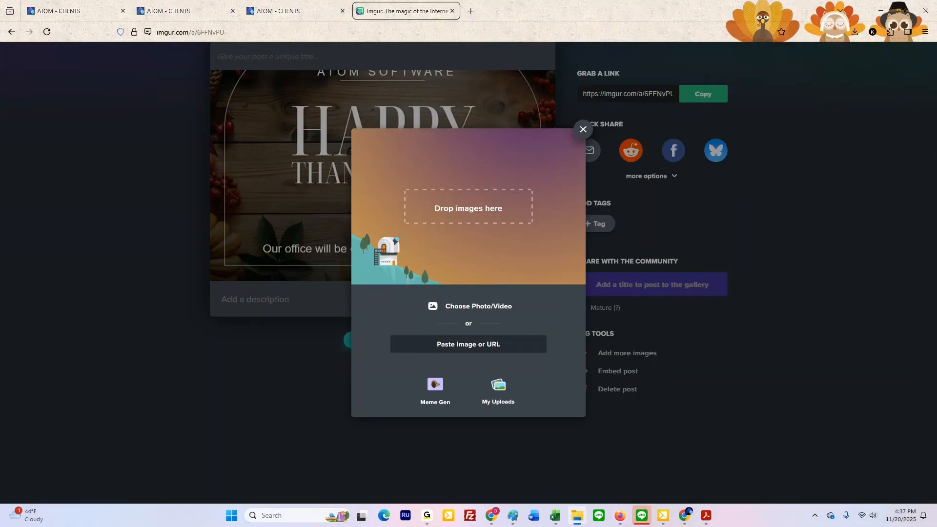
pyautogui.moveTo(823, 234); pyautogui.dragTo(490, 245)
pyautogui.scroll(-4, 511, 445)
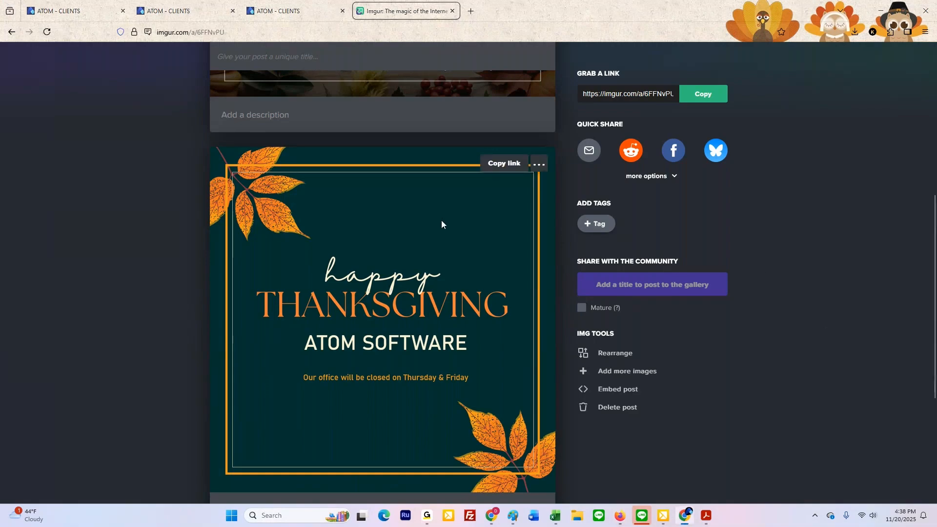
# Step: Copy the post's share link for the Basic Thanksgiving picture and the one for the Advanced Thanksgiving picture
pyautogui.click(508, 166)
pyautogui.scroll(5, 485, 266)
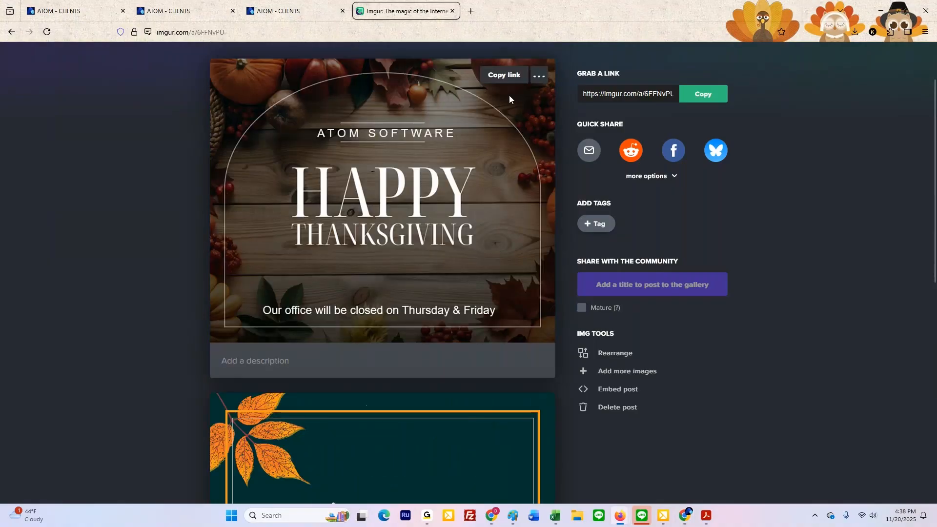
pyautogui.click(506, 76)
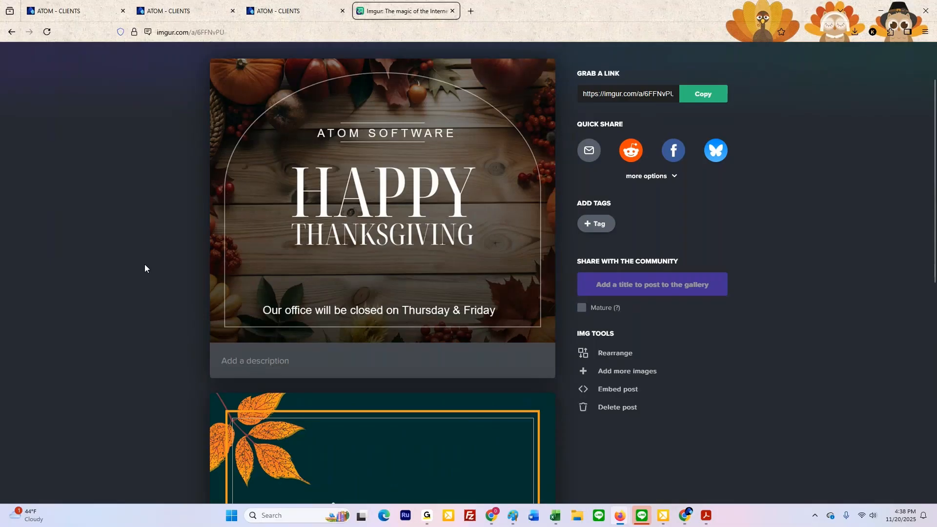
# Step: Copy the direct image link of the Advanced Thanksgiving picture in the post
pyautogui.scroll(2, 120, 260)
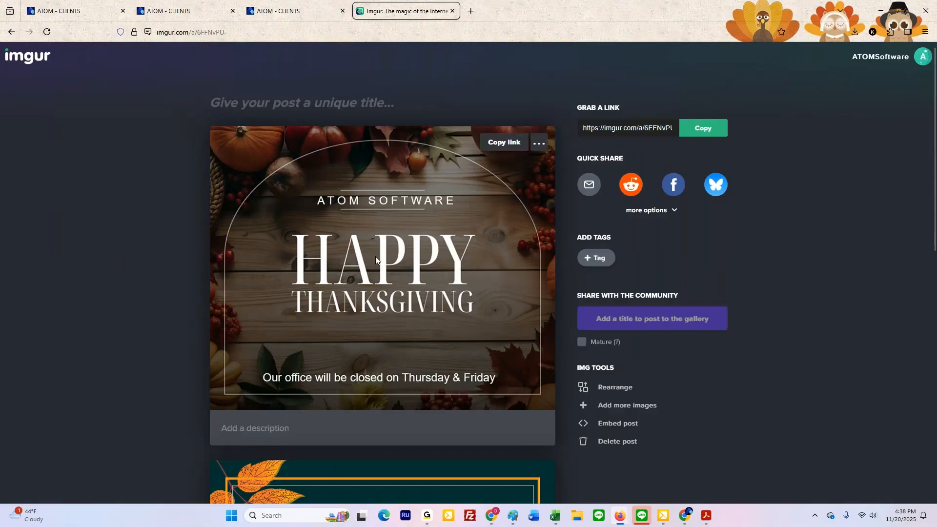
pyautogui.rightClick(379, 231)
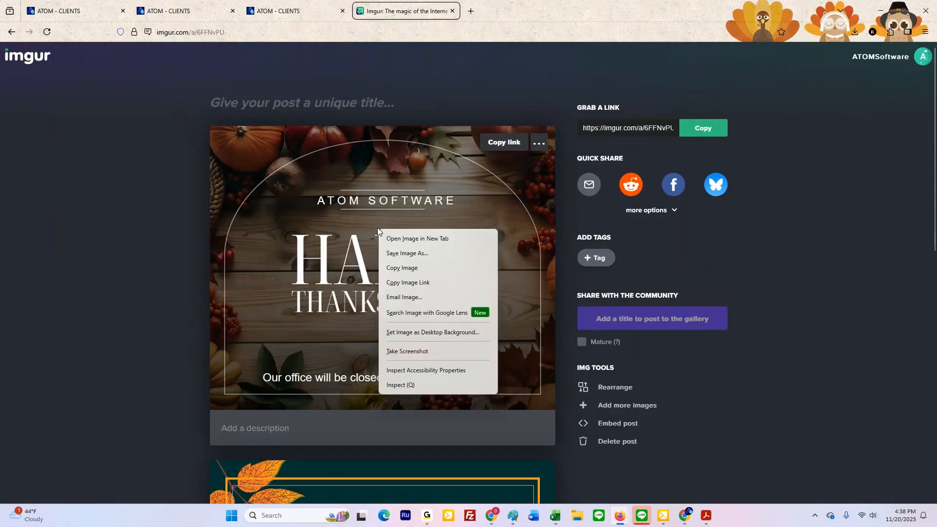
pyautogui.click(400, 282)
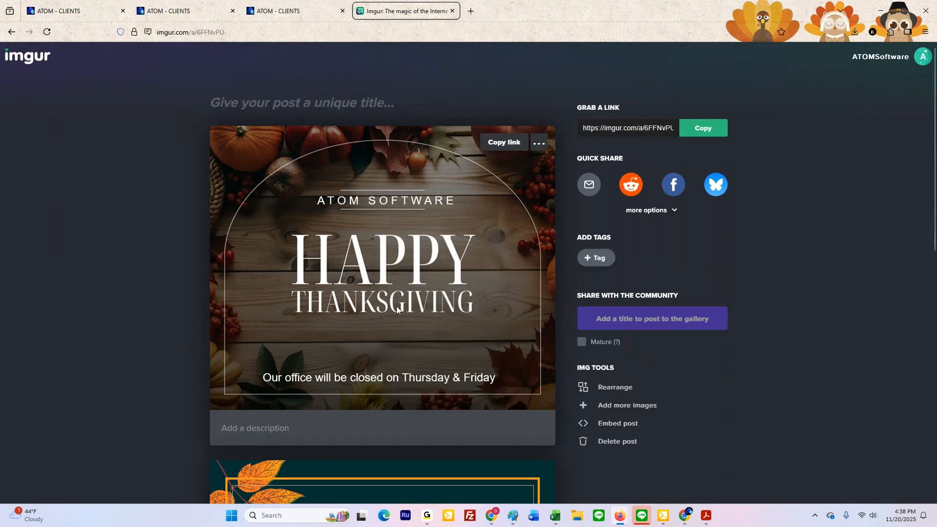
pyautogui.scroll(-5, 400, 300)
pyautogui.scroll(5, 400, 298)
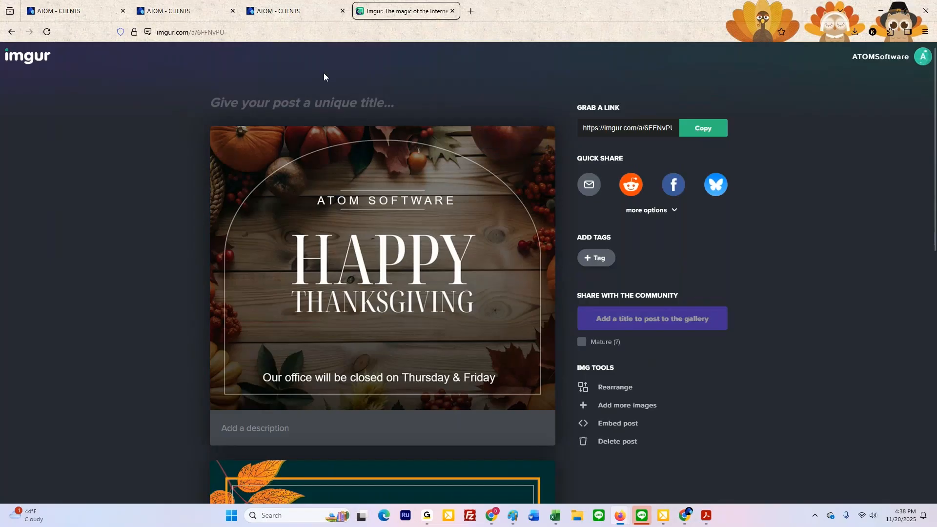
# Step: Return to ATOM's Batch Messages form and set the business type to z. Batch Message Test and the message type to Email Message
pyautogui.click(294, 15)
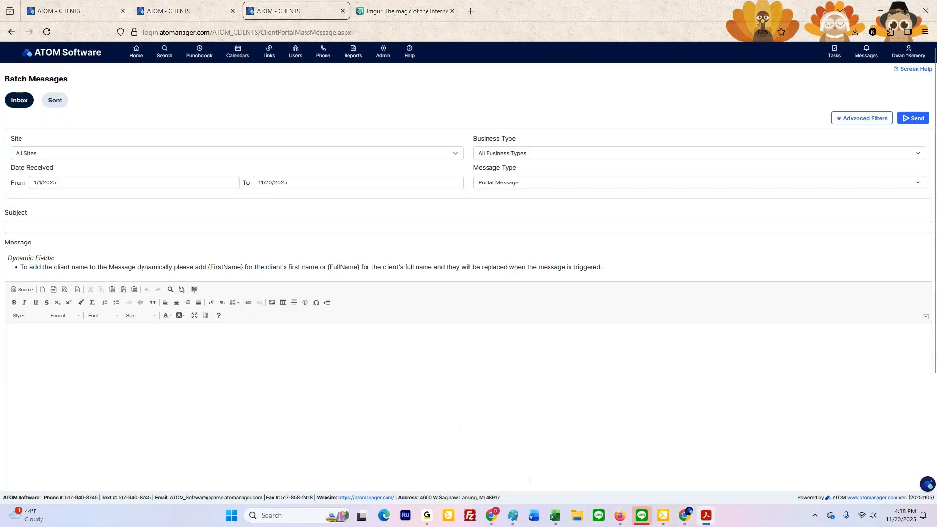
pyautogui.moveTo(460, 1); pyautogui.dragTo(451, 18)
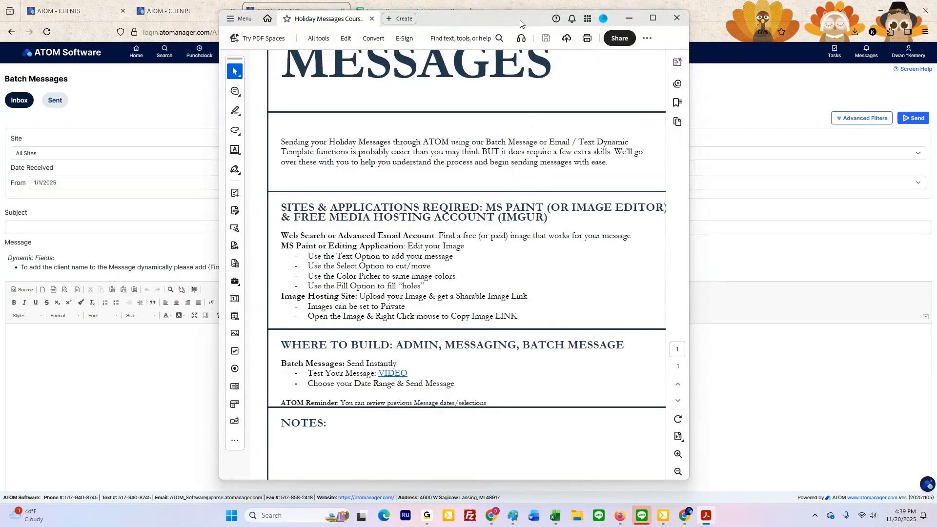
pyautogui.moveTo(520, 21); pyautogui.dragTo(520, 0)
pyautogui.click(509, 154)
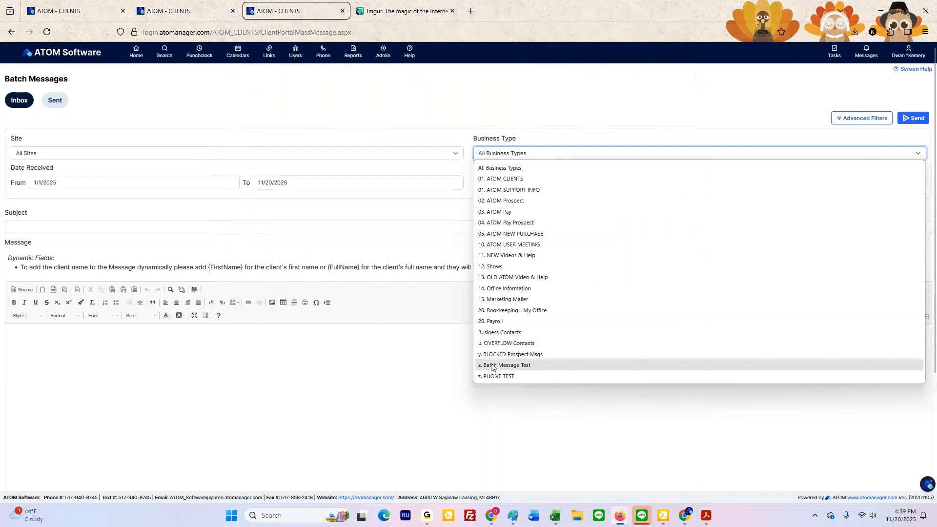
pyautogui.click(507, 365)
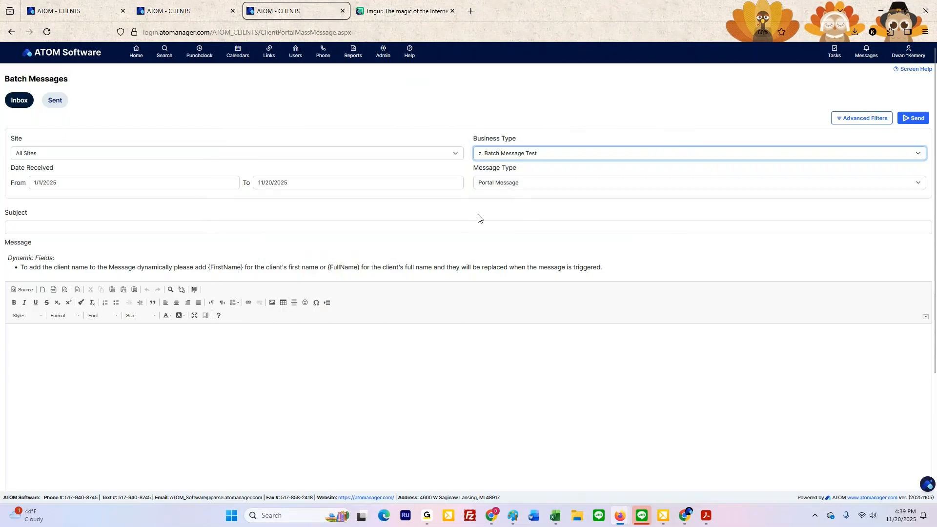
pyautogui.click(493, 184)
pyautogui.click(495, 208)
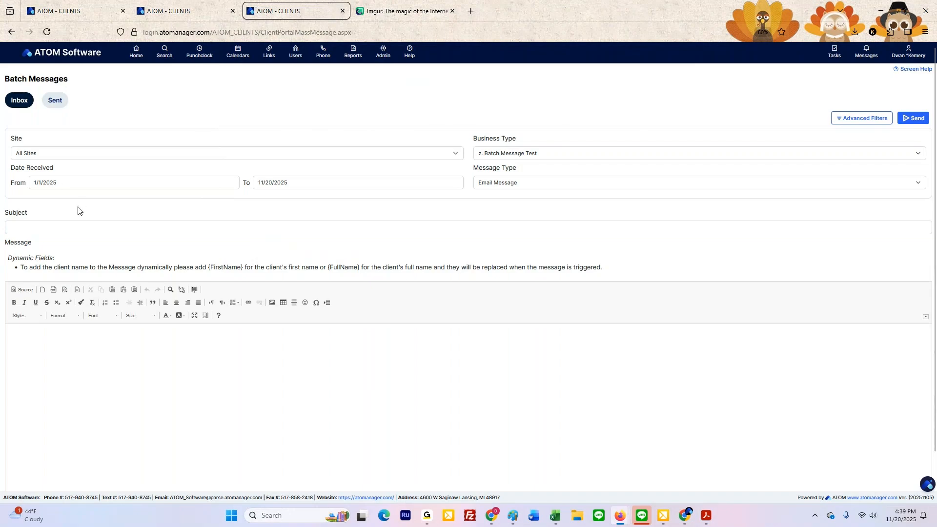
# Step: Check the test accounts' received date in the Testing Batch Messages list and set the batch message's From date to 4/7/2025
pyautogui.click(97, 15)
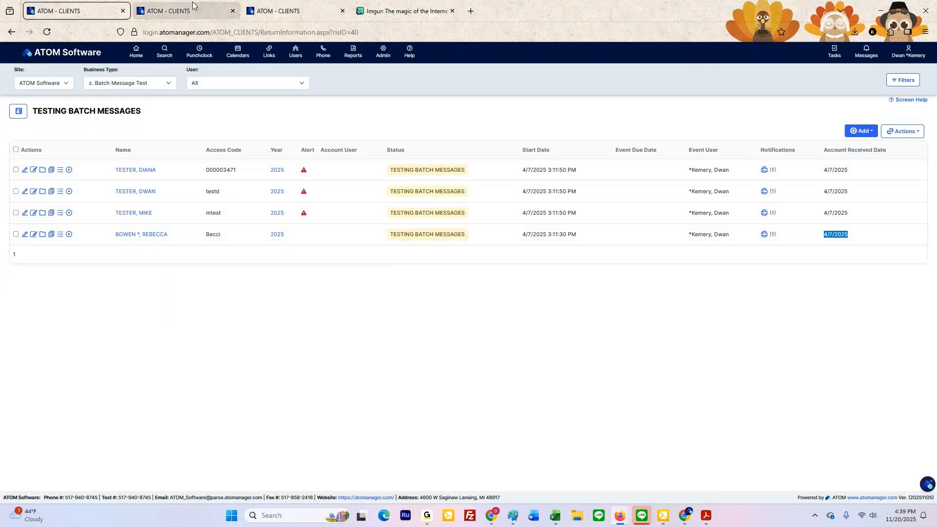
pyautogui.click(288, 10)
pyautogui.moveTo(60, 182); pyautogui.dragTo(32, 182)
pyautogui.write('4/7/2025')
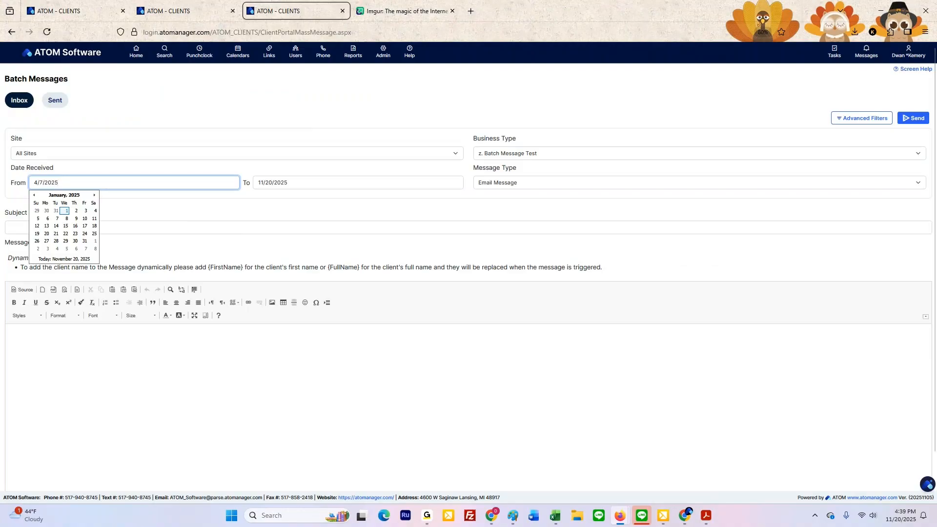
pyautogui.click(185, 118)
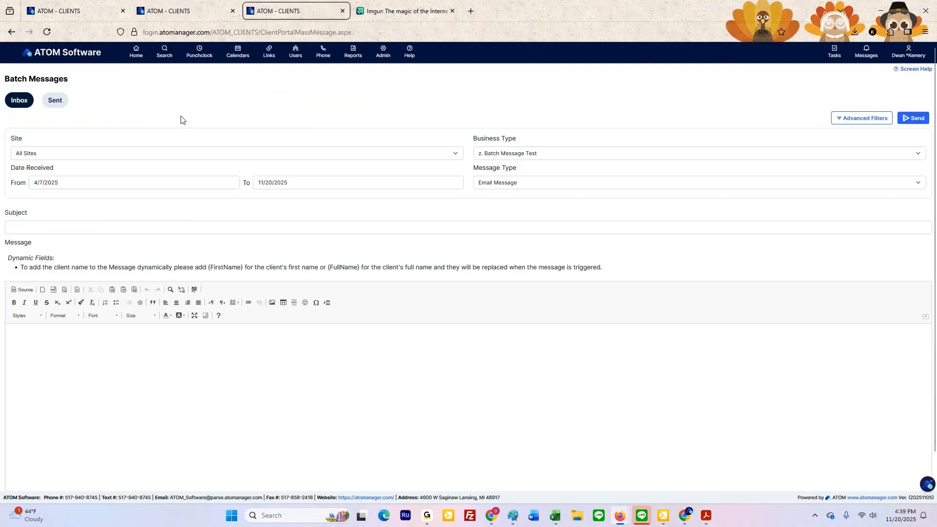
# Step: Sort the Testing Batch Messages accounts by Account Received Date to review them, and return to the batch message form
pyautogui.click(86, 16)
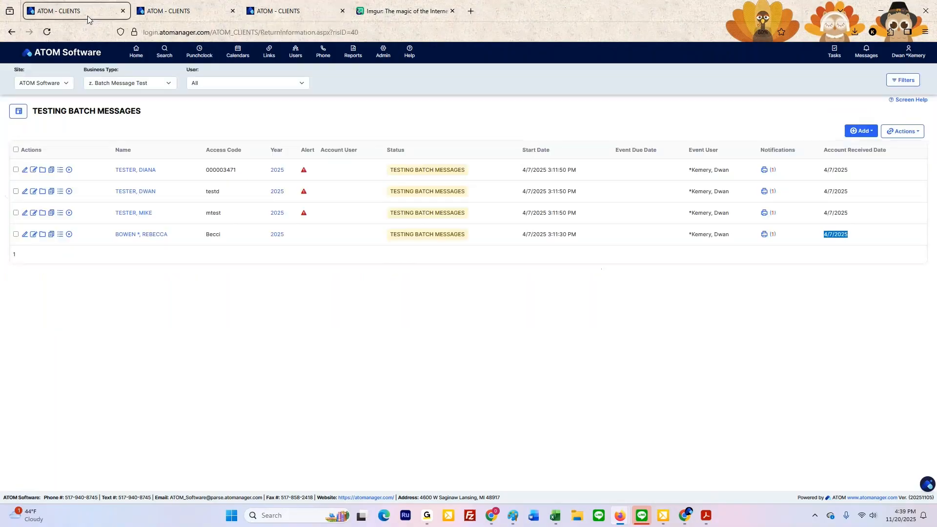
pyautogui.click(836, 151)
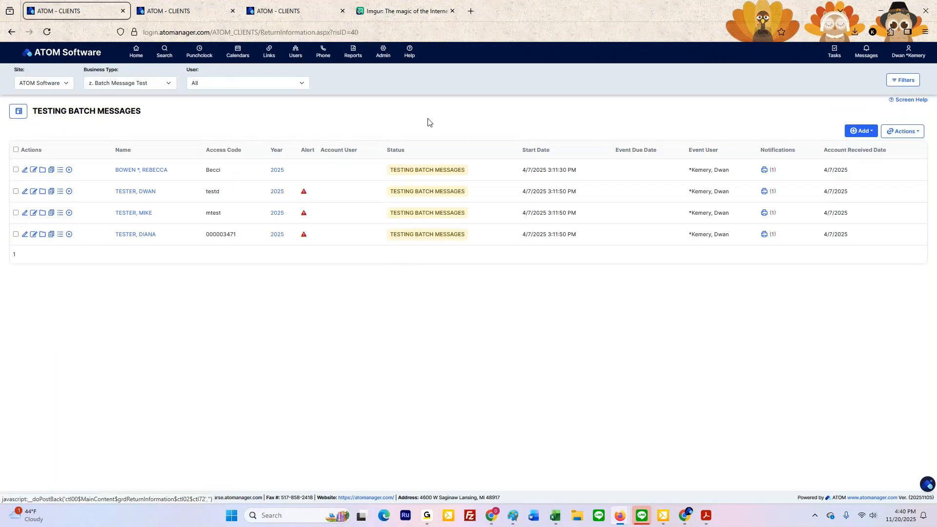
pyautogui.click(307, 14)
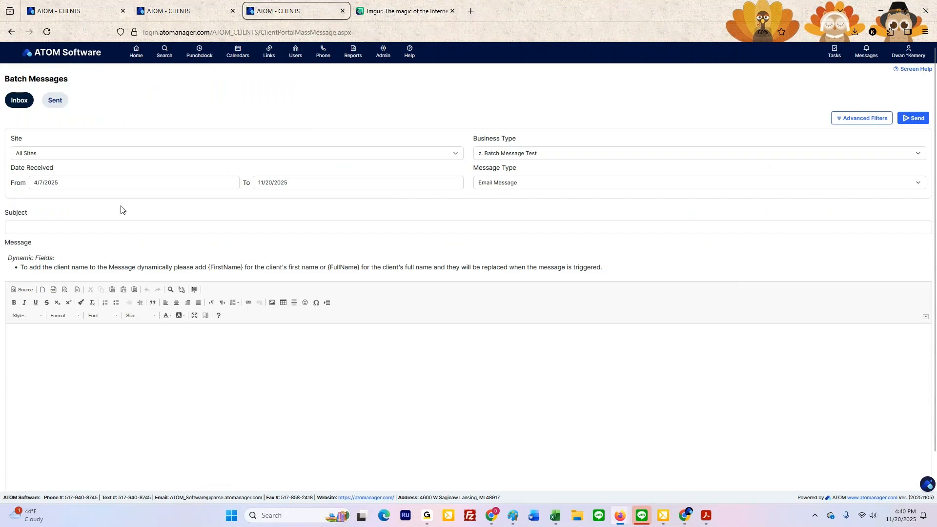
# Step: Enter "Happy Thanksgiving from ATOM Software" as the batch message's subject
pyautogui.click(44, 229)
pyautogui.write('H')
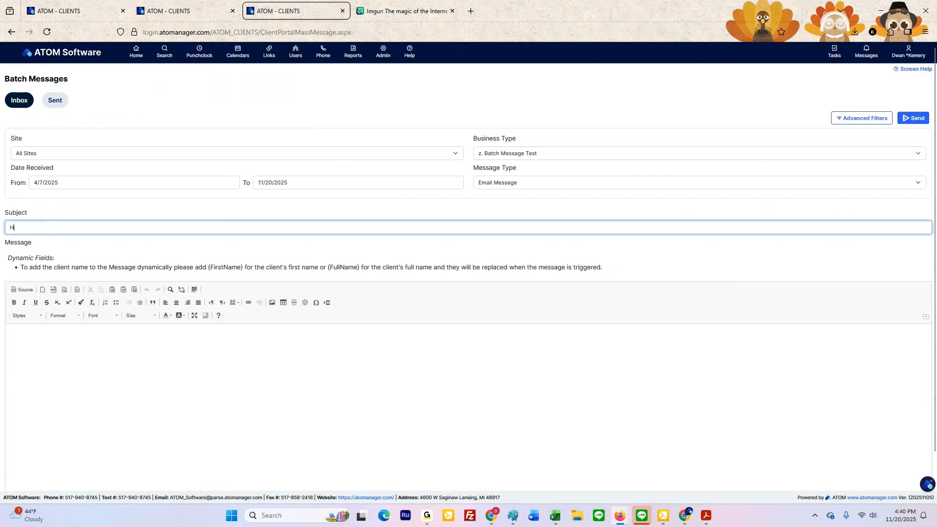
pyautogui.write('appy Thanksgiving')
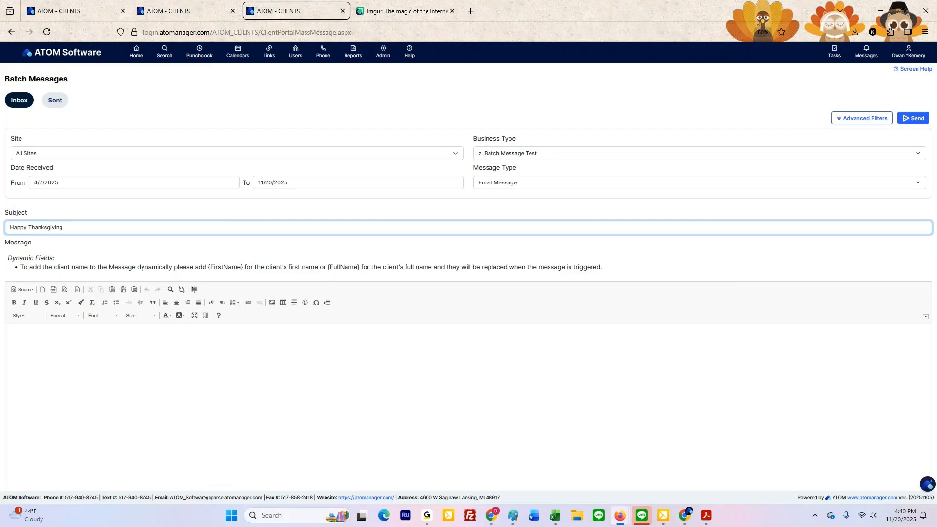
pyautogui.click(62, 351)
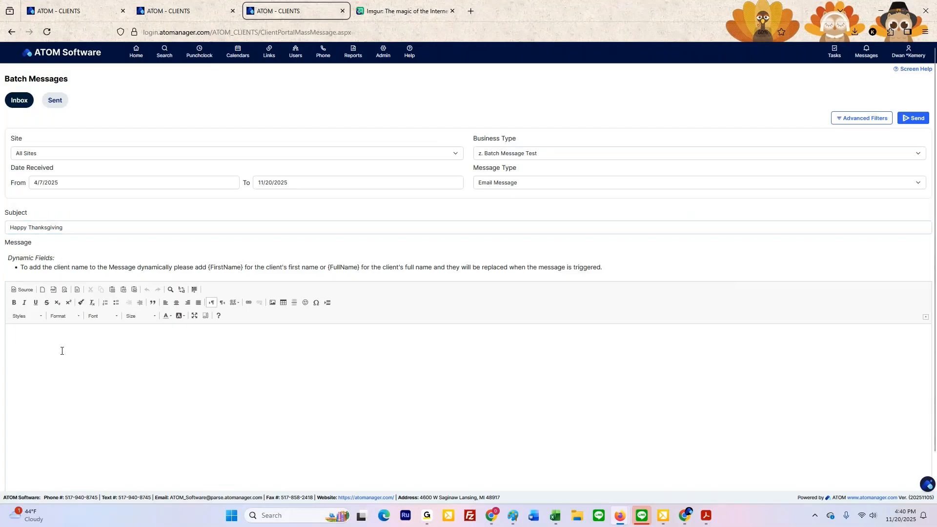
pyautogui.click(104, 229)
pyautogui.write('from ')
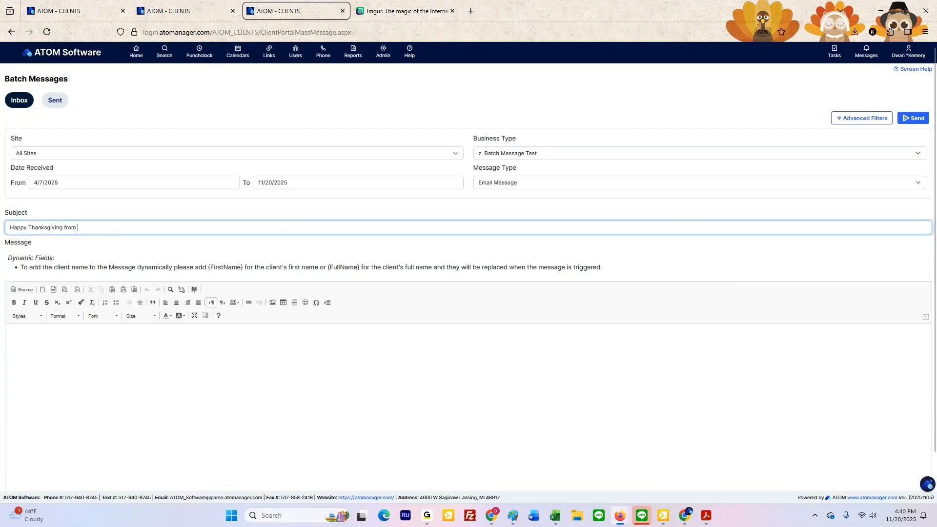
pyautogui.write('ATOM Softrware')
pyautogui.press('BackSpace')
pyautogui.press('BackSpace')
pyautogui.press('BackSpace')
pyautogui.press('BackSpace')
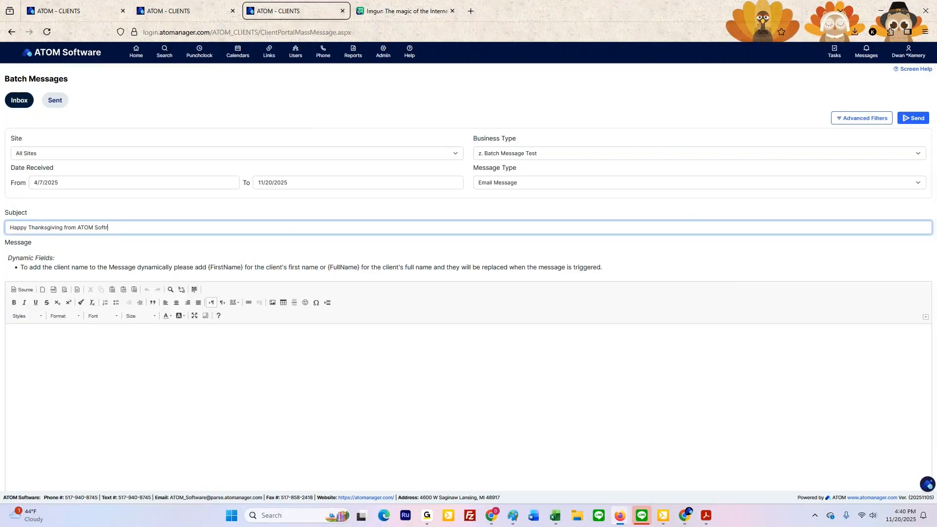
pyautogui.write('ware')
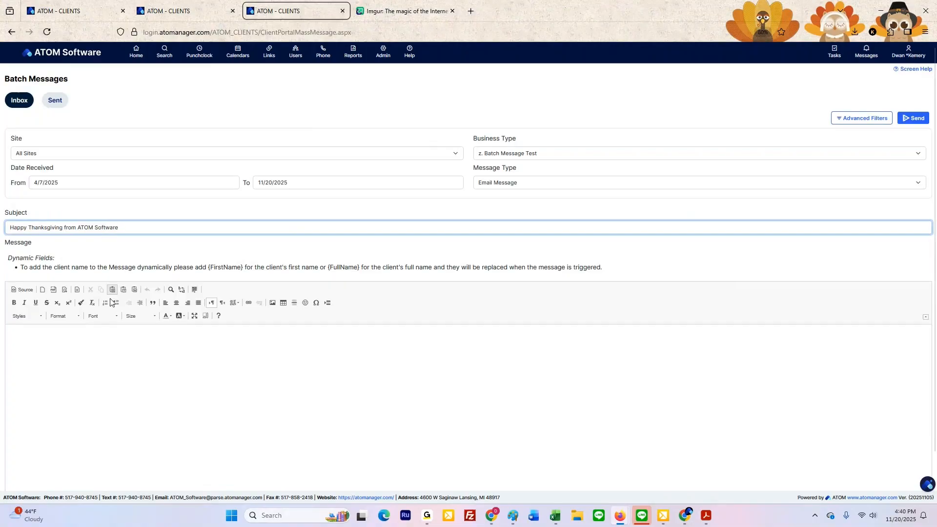
# Step: Insert the wooden-background Thanksgiving picture into the message body, using its direct image link copied from the Imgur post as the URL
pyautogui.click(141, 370)
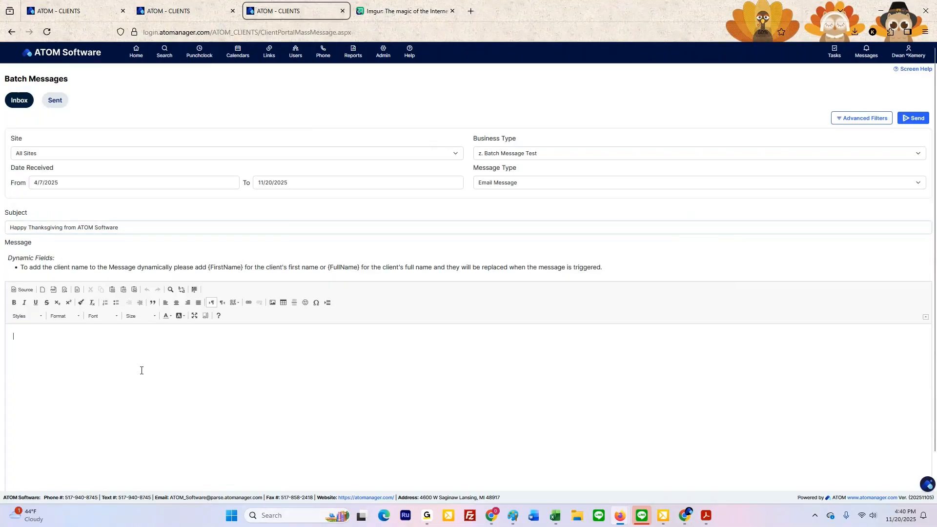
pyautogui.scroll(-1, 139, 369)
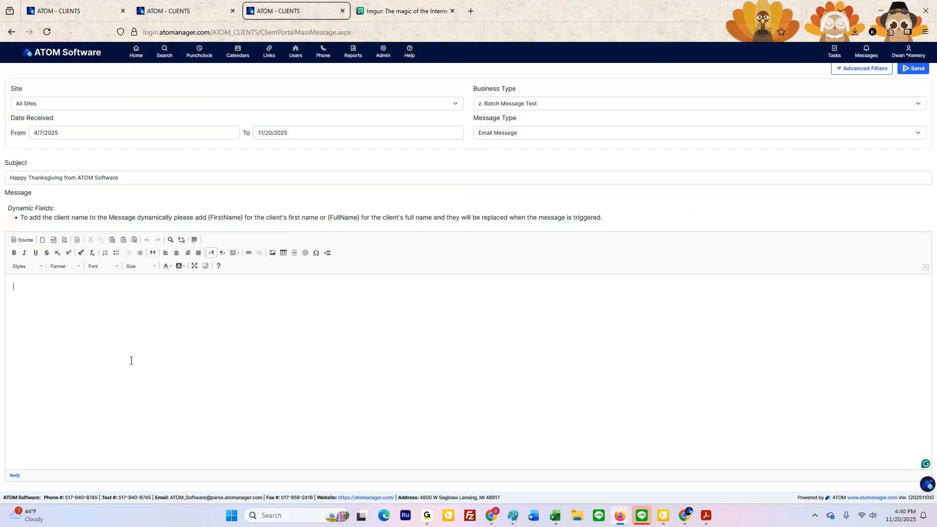
pyautogui.click(273, 254)
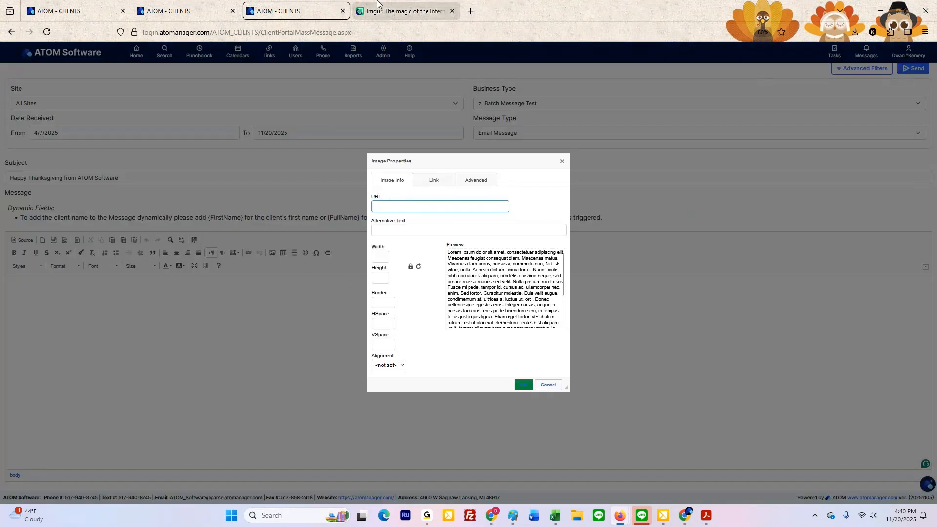
pyautogui.click(398, 14)
pyautogui.rightClick(396, 228)
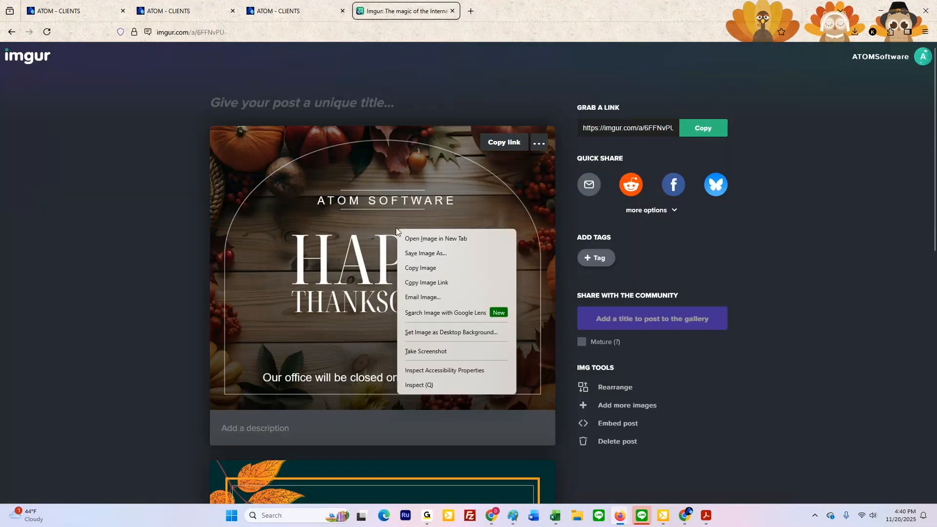
pyautogui.click(430, 286)
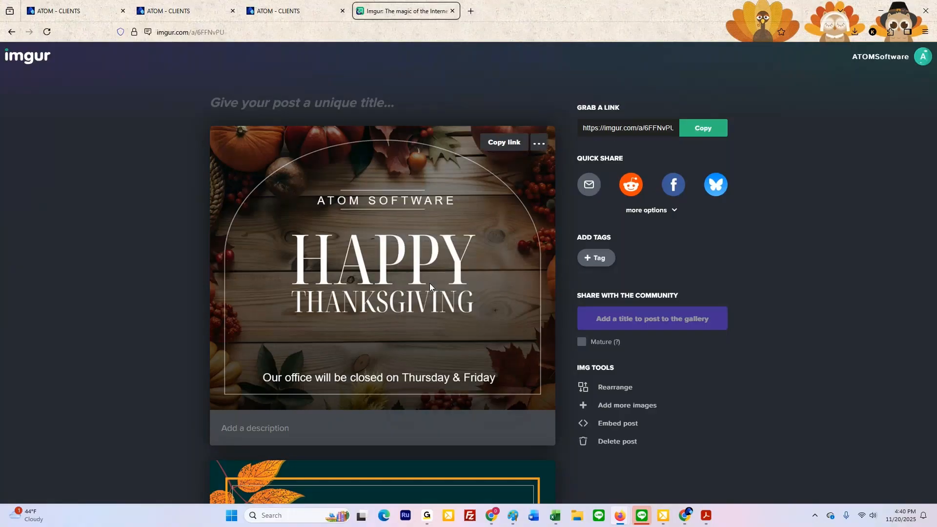
pyautogui.click(293, 12)
pyautogui.hotkey('ctrl', 'v')
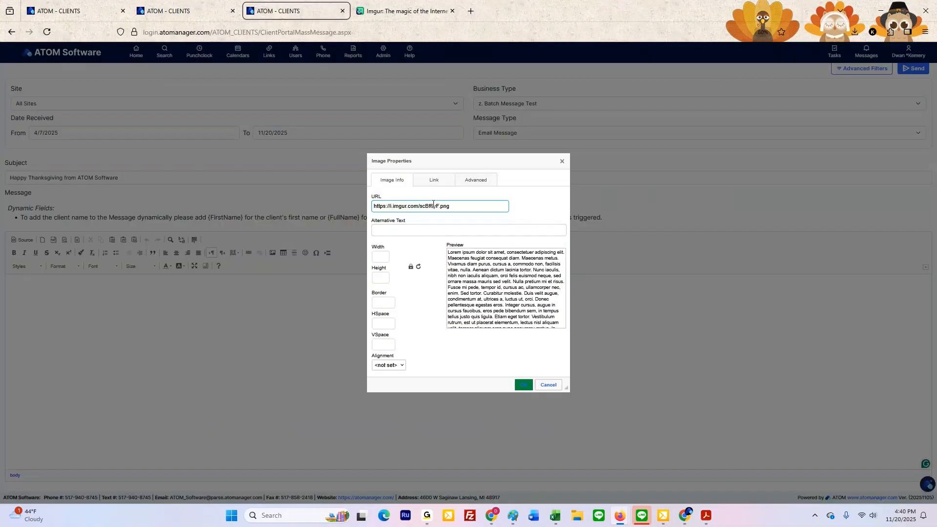
pyautogui.click(523, 385)
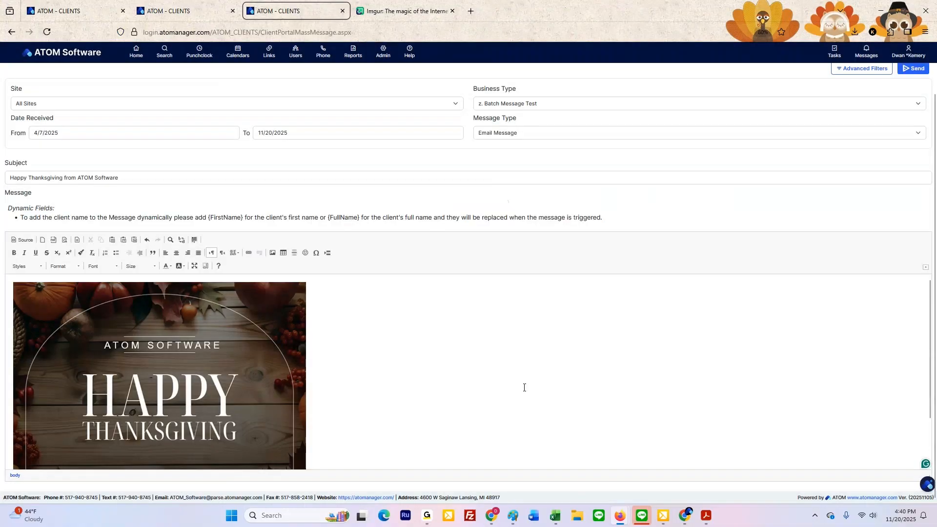
pyautogui.scroll(-2, 418, 376)
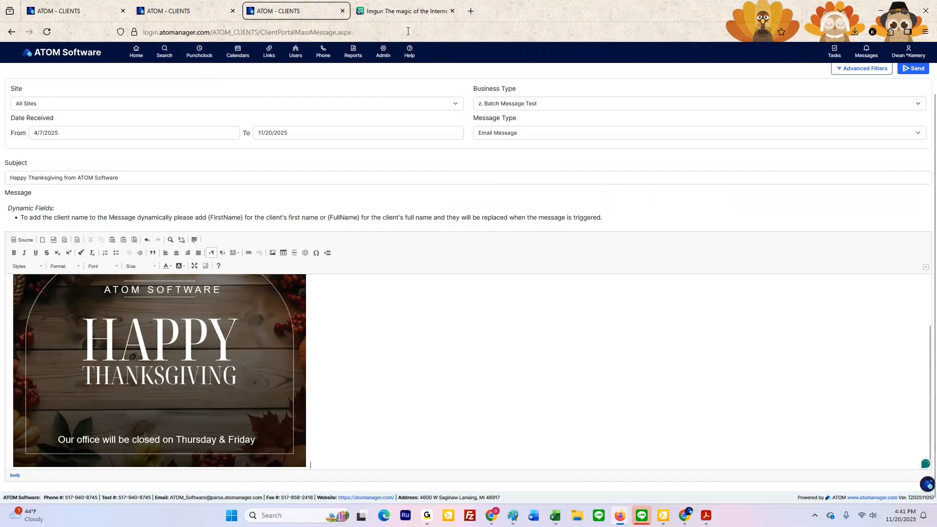
# Step: Try to insert the teal Thanksgiving picture into the message body using the link from Imgur's Copy link option
pyautogui.click(403, 11)
pyautogui.scroll(-5, 406, 361)
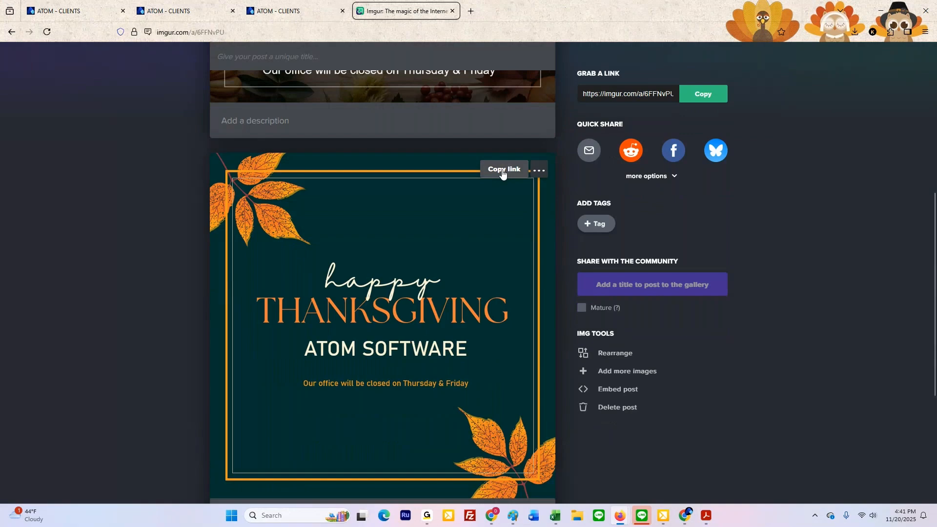
pyautogui.click(502, 169)
pyautogui.click(292, 15)
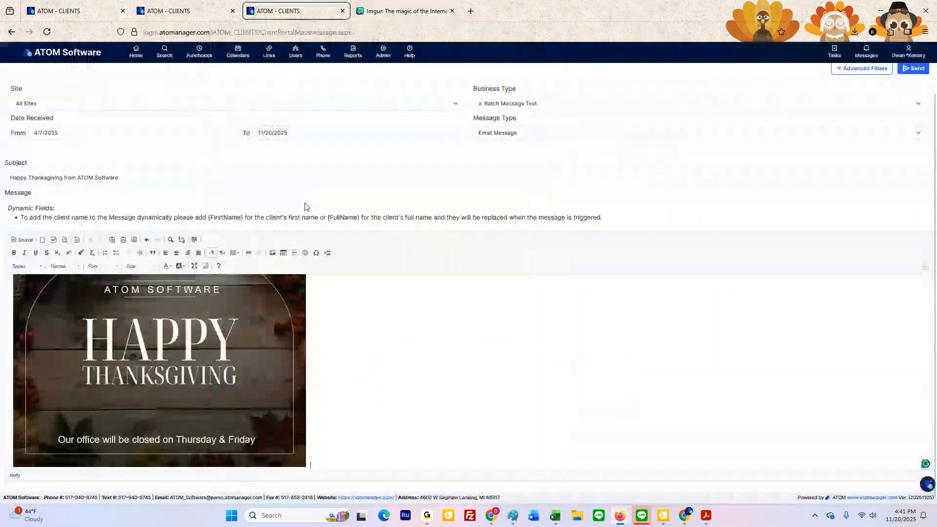
pyautogui.click(274, 256)
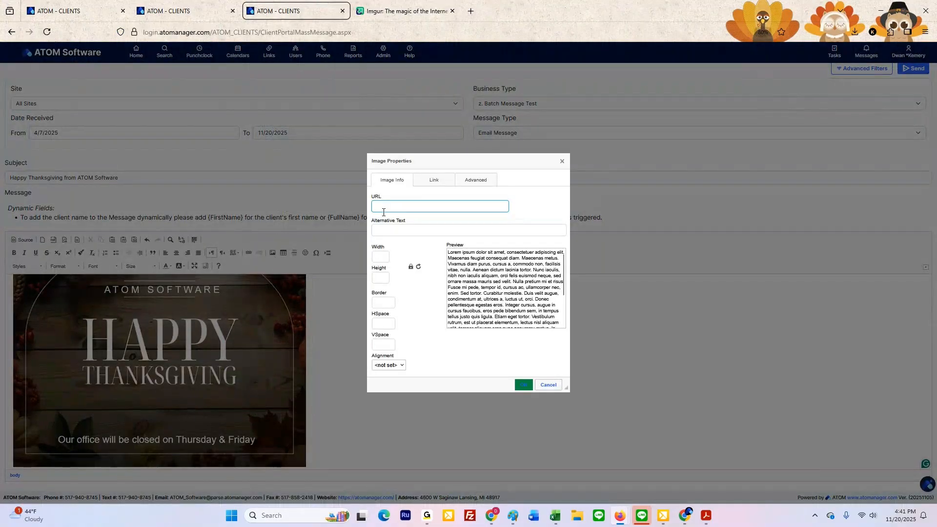
pyautogui.hotkey('ctrl', 'v')
pyautogui.click(522, 385)
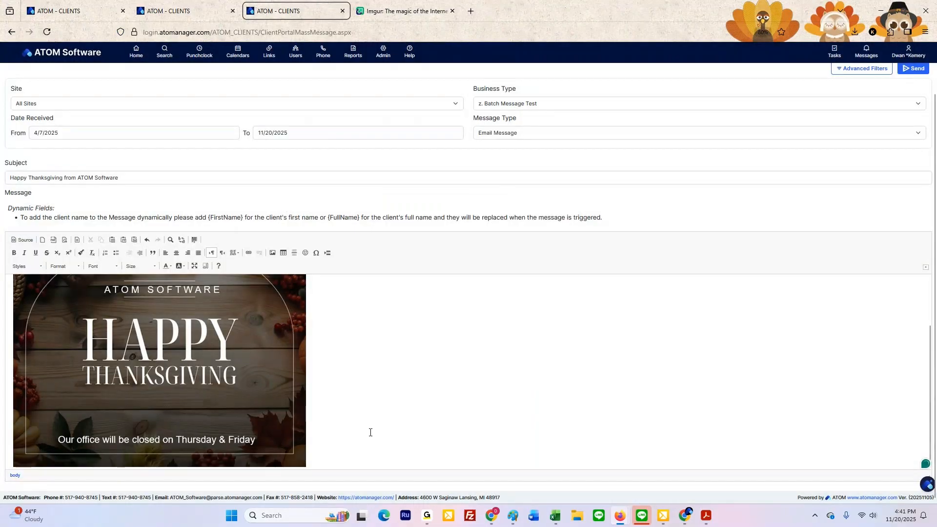
# Step: Insert the teal Thanksgiving picture into the message body, using its direct image link copied from the Imgur post as the URL
pyautogui.click(420, 10)
pyautogui.rightClick(369, 283)
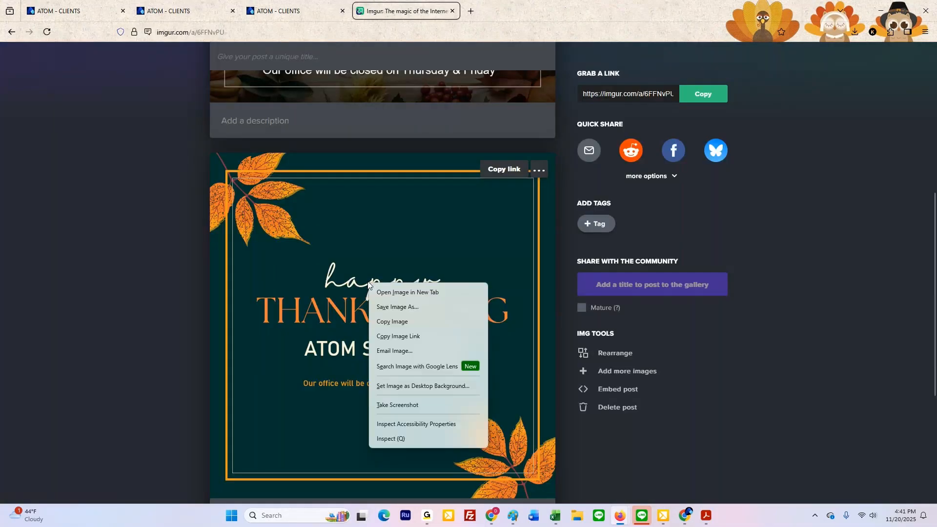
pyautogui.click(411, 337)
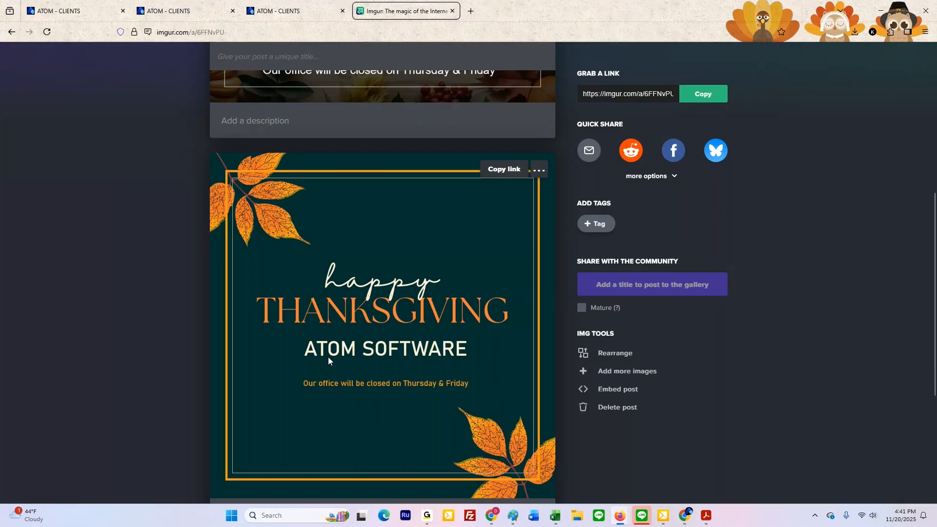
pyautogui.click(268, 15)
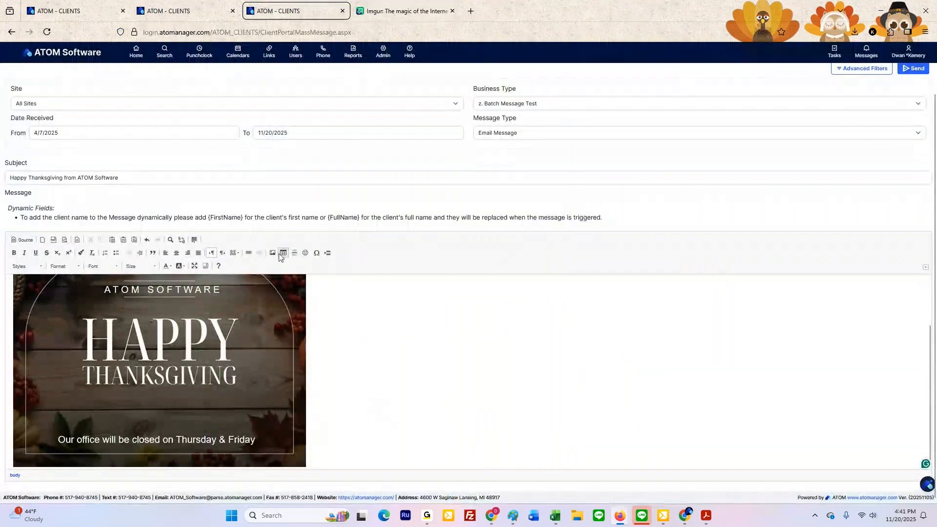
pyautogui.click(272, 253)
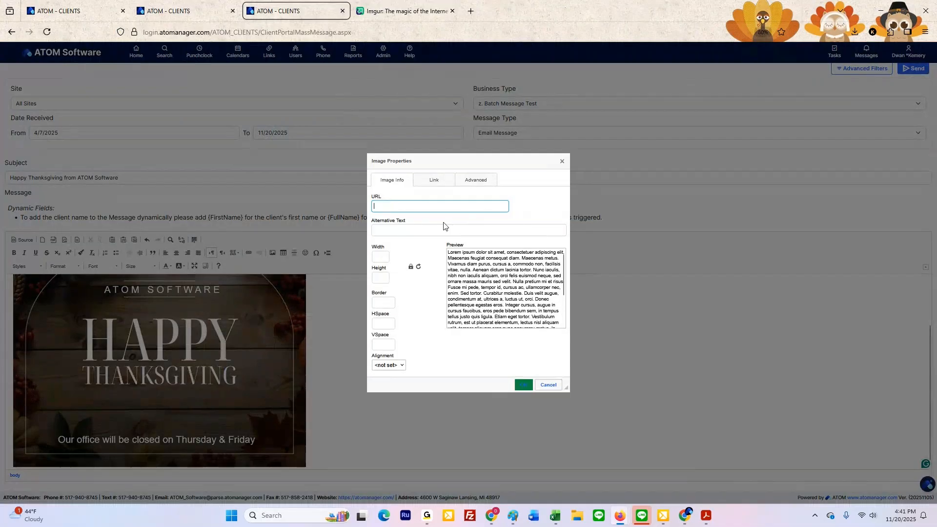
pyautogui.hotkey('ctrl', 'v')
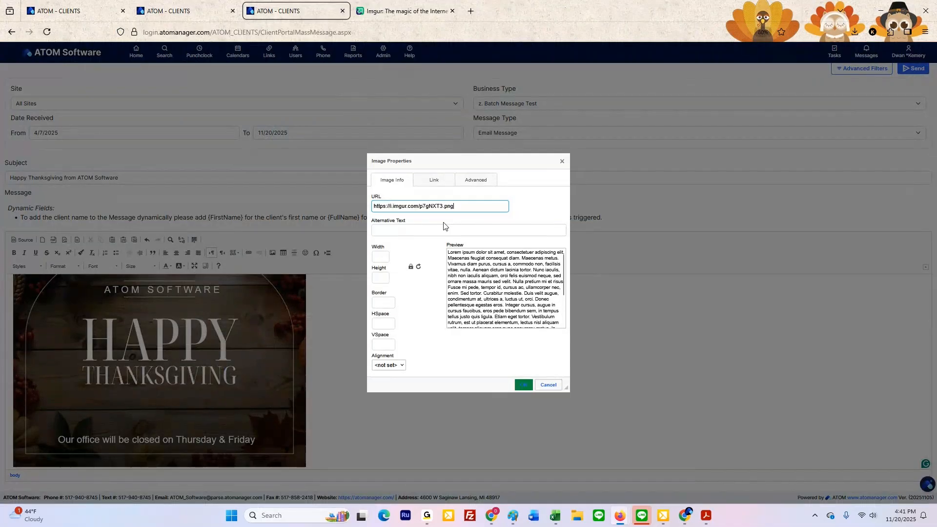
pyautogui.click(523, 386)
pyautogui.scroll(-2, 561, 398)
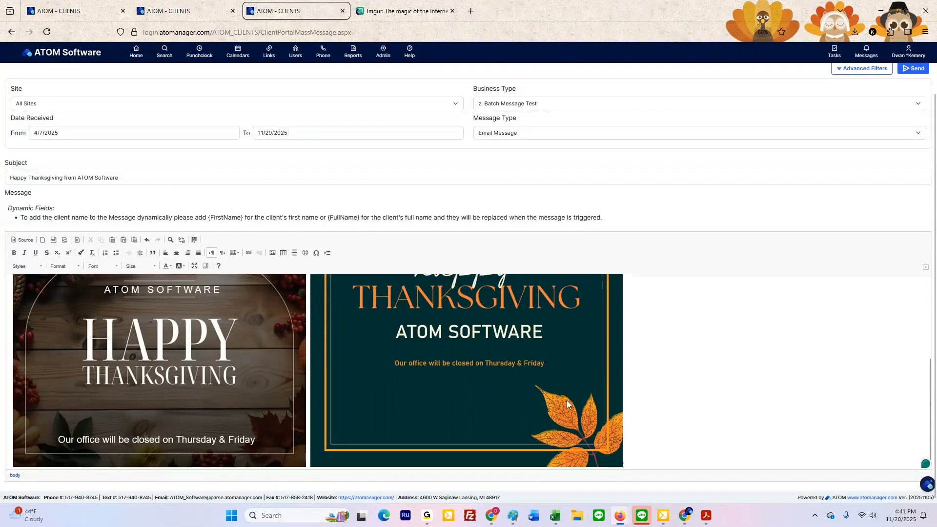
pyautogui.scroll(5, 565, 402)
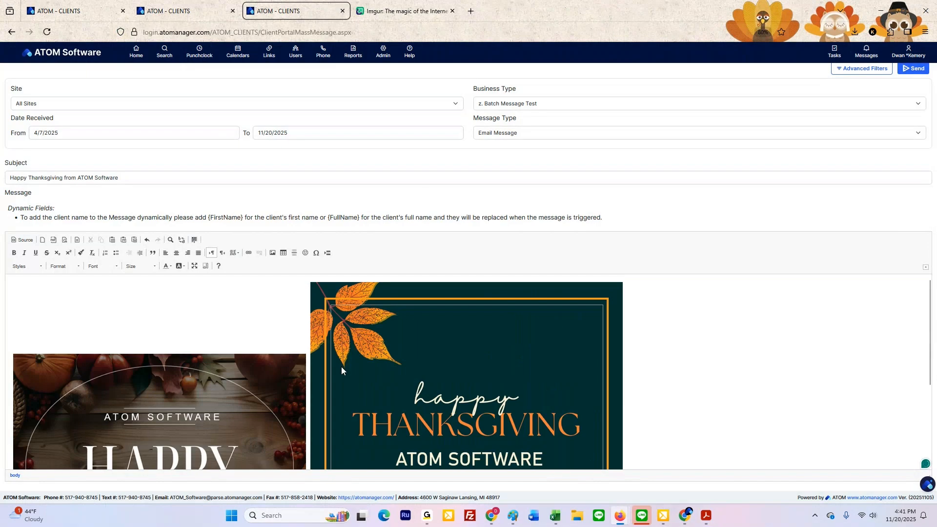
pyautogui.scroll(-5, 341, 367)
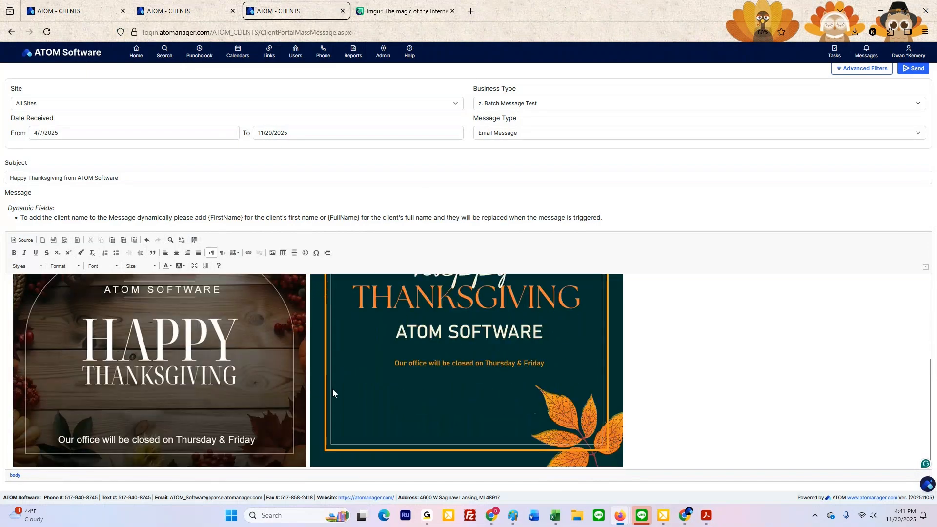
pyautogui.scroll(5, 335, 397)
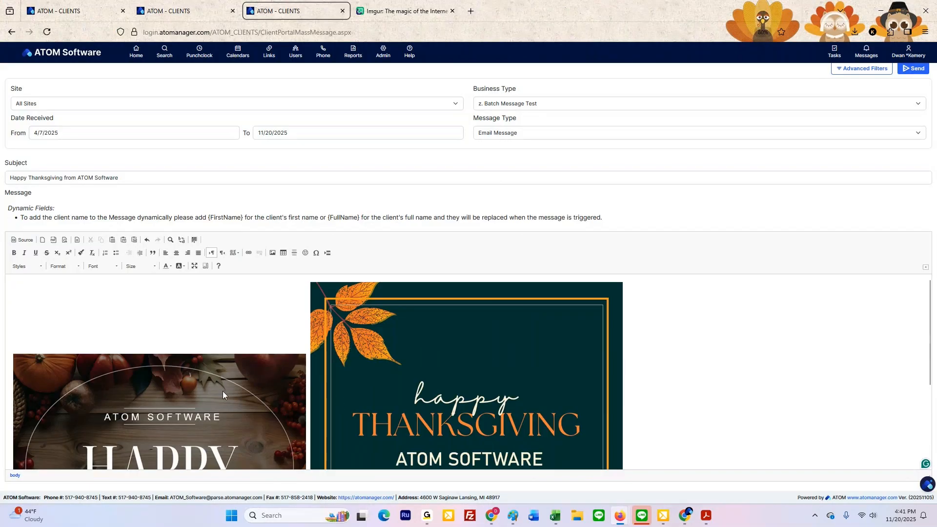
# Step: Set the width of the wooden-background Thanksgiving picture in the message body to 700
pyautogui.scroll(-5, 223, 391)
pyautogui.scroll(5, 127, 425)
pyautogui.scroll(-5, 148, 380)
pyautogui.click(148, 370)
pyautogui.doubleClick(148, 369)
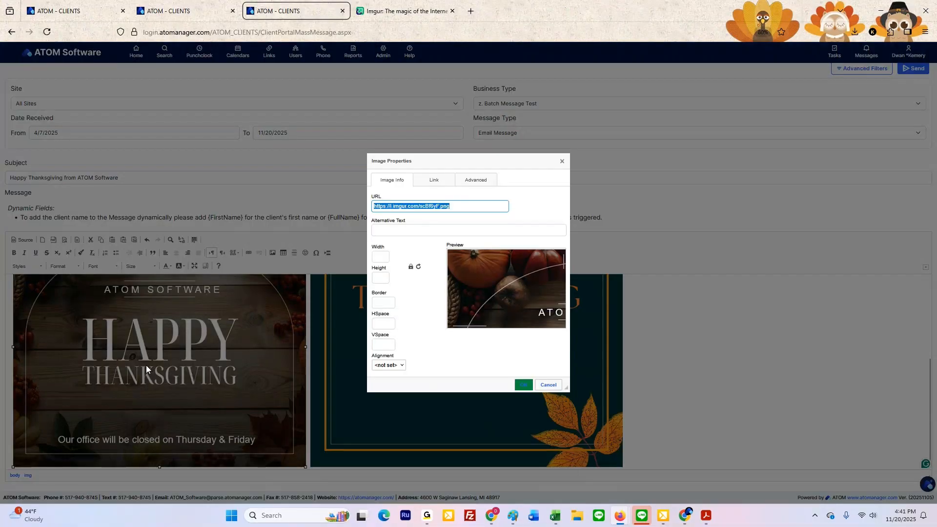
pyautogui.click(383, 257)
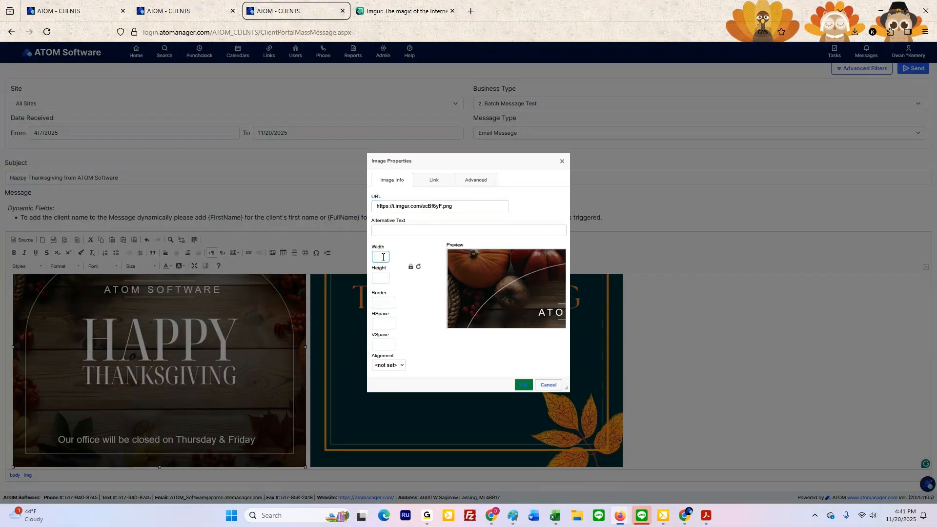
pyautogui.write('700')
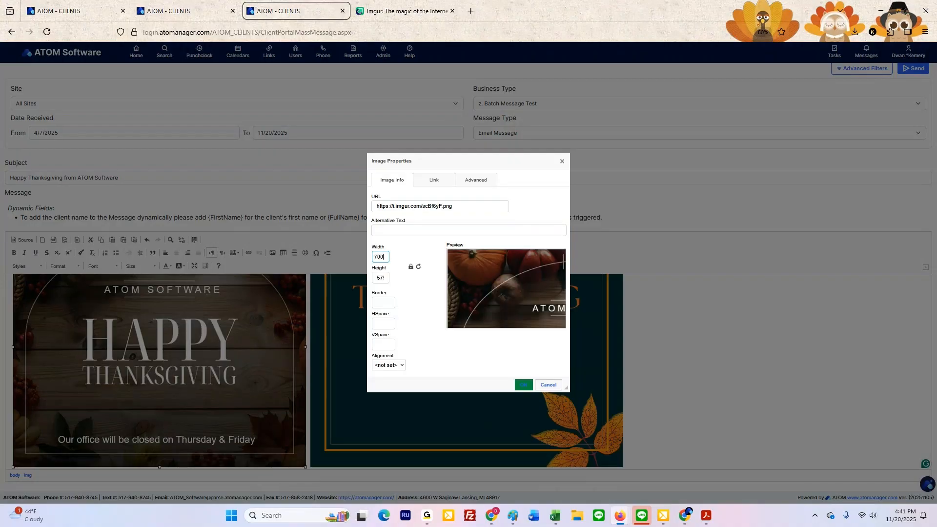
pyautogui.click(523, 385)
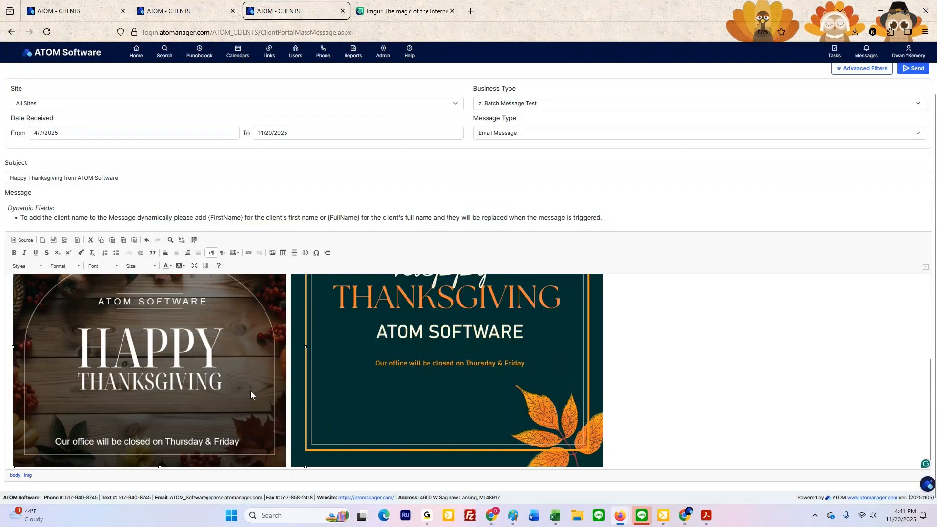
# Step: Check the height of the resized wooden-background picture in its image properties
pyautogui.scroll(2, 374, 369)
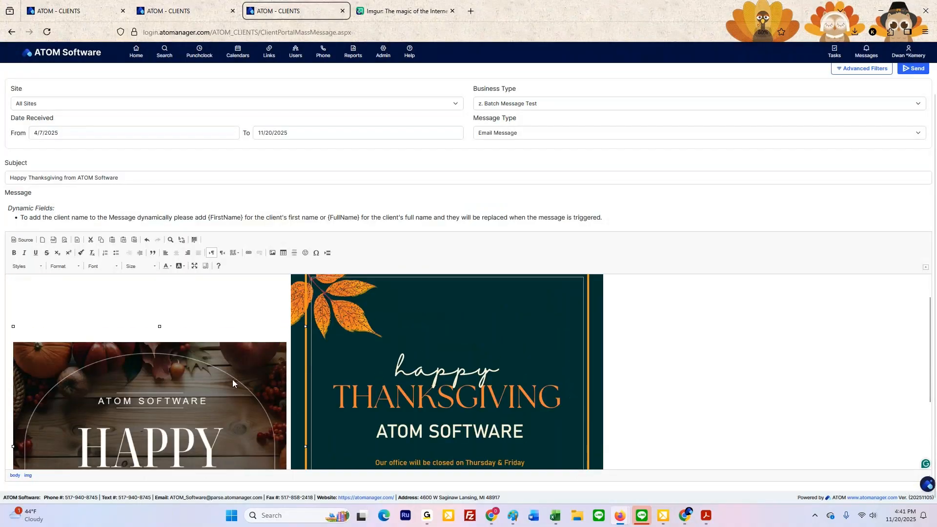
pyautogui.doubleClick(210, 384)
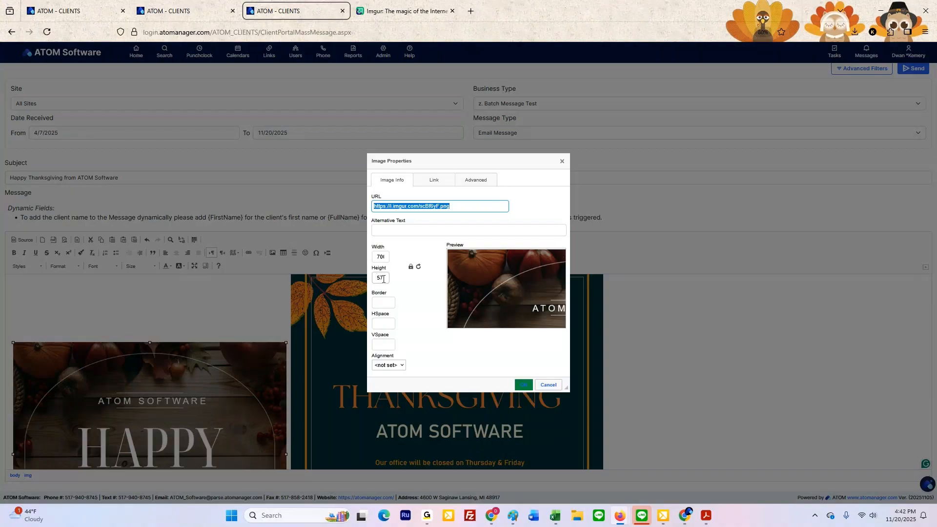
pyautogui.click(383, 278)
pyautogui.doubleClick(383, 279)
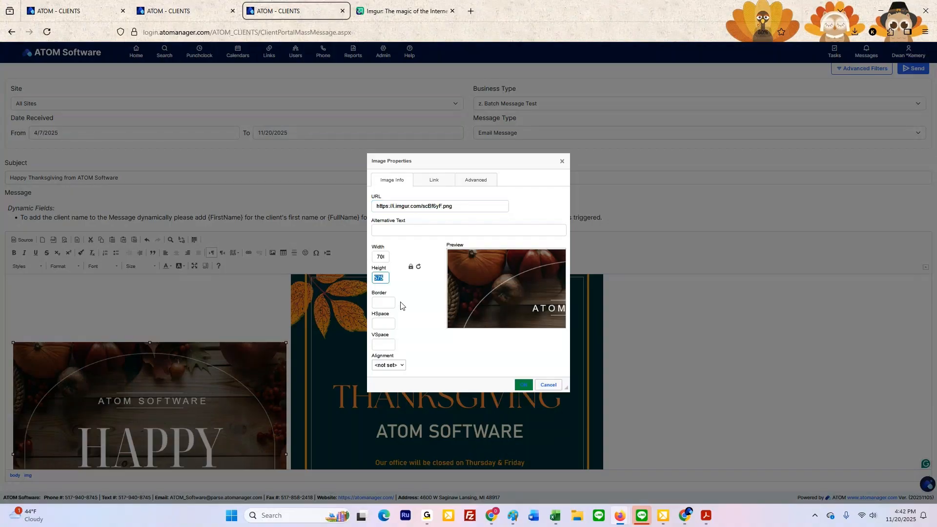
pyautogui.click(656, 360)
pyautogui.click(523, 385)
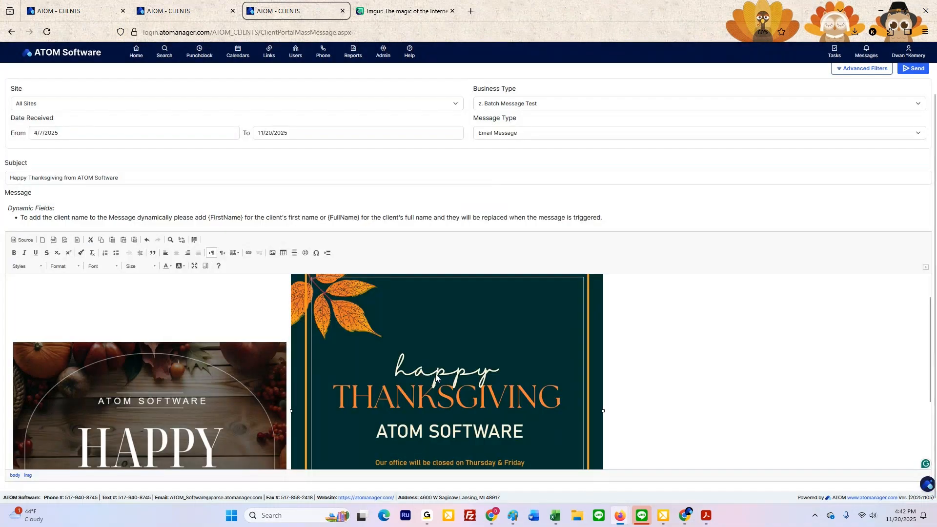
# Step: Set the teal Thanksgiving picture's height to 575 to match the wooden-background picture
pyautogui.doubleClick(436, 377)
pyautogui.click(383, 278)
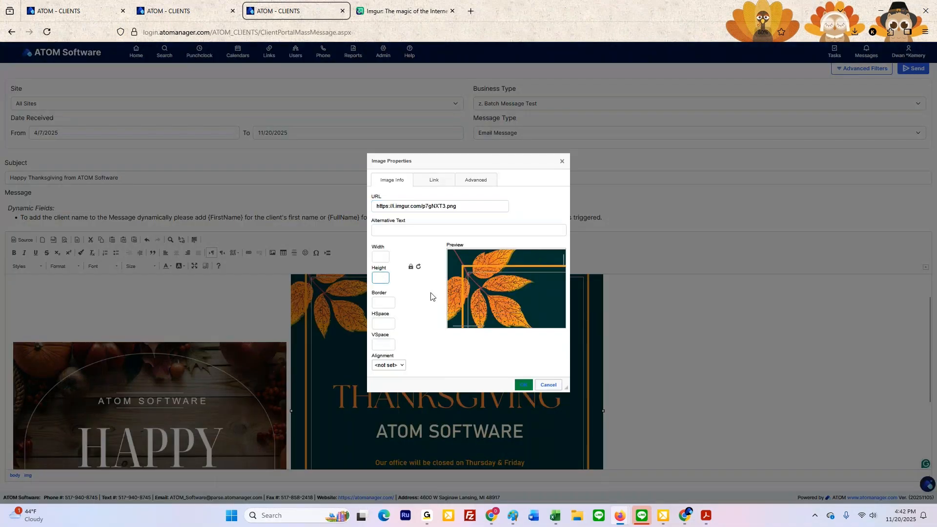
pyautogui.write('575')
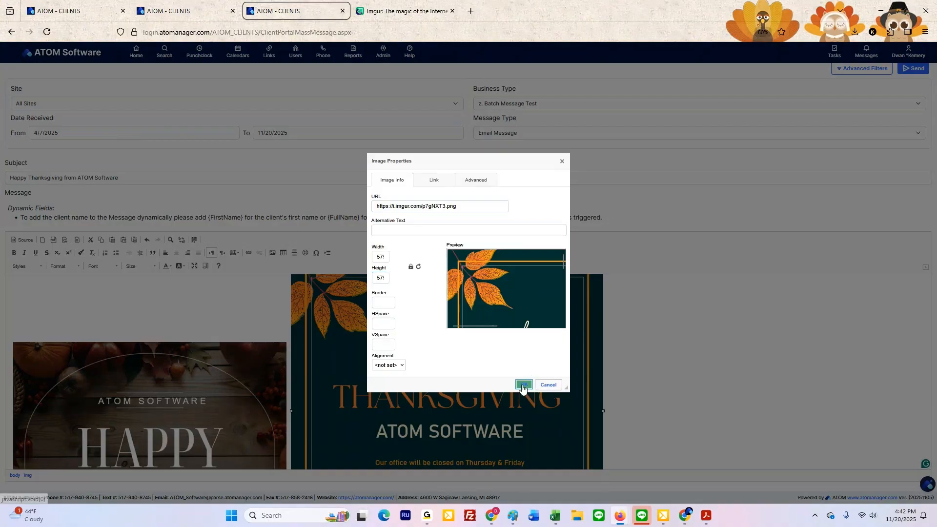
pyautogui.click(522, 386)
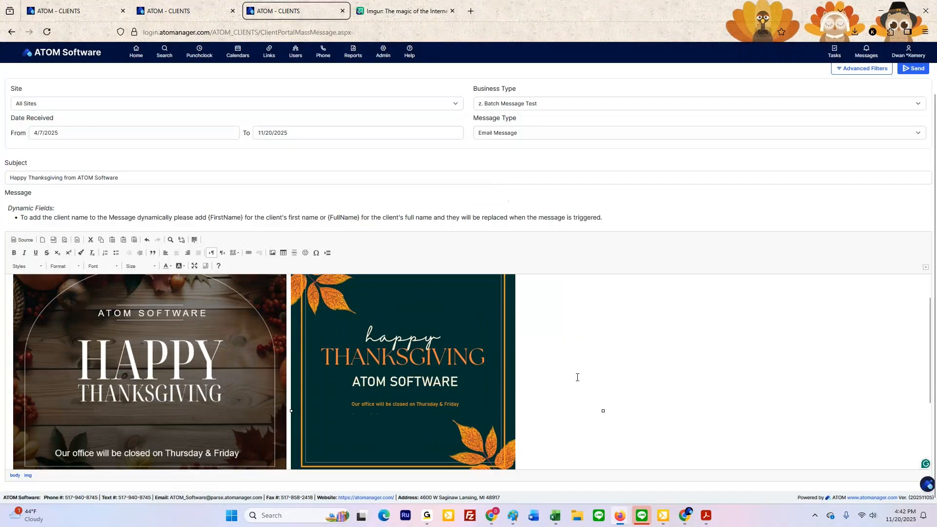
# Step: Examine how both resized pictures sit in the message body and check the teal picture's image properties
pyautogui.scroll(-3, 579, 380)
pyautogui.scroll(3, 578, 380)
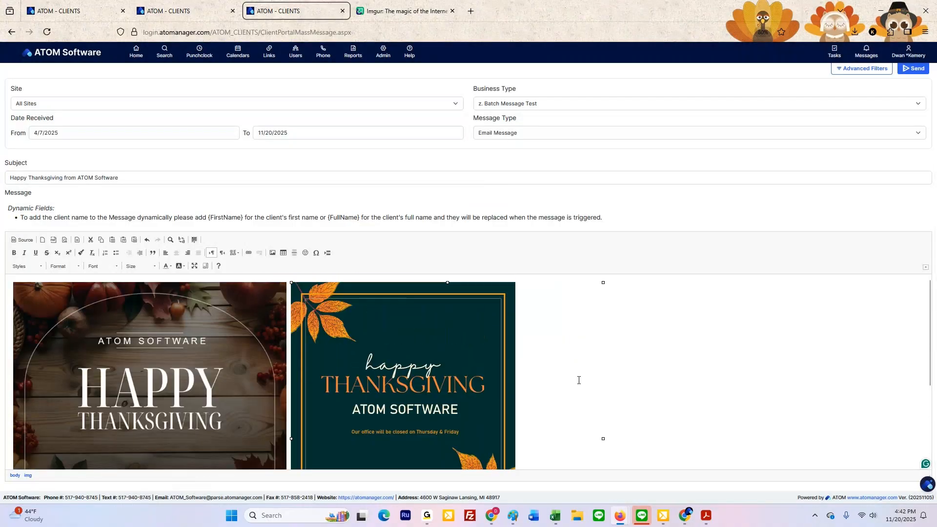
pyautogui.scroll(-2, 579, 380)
pyautogui.scroll(2, 579, 380)
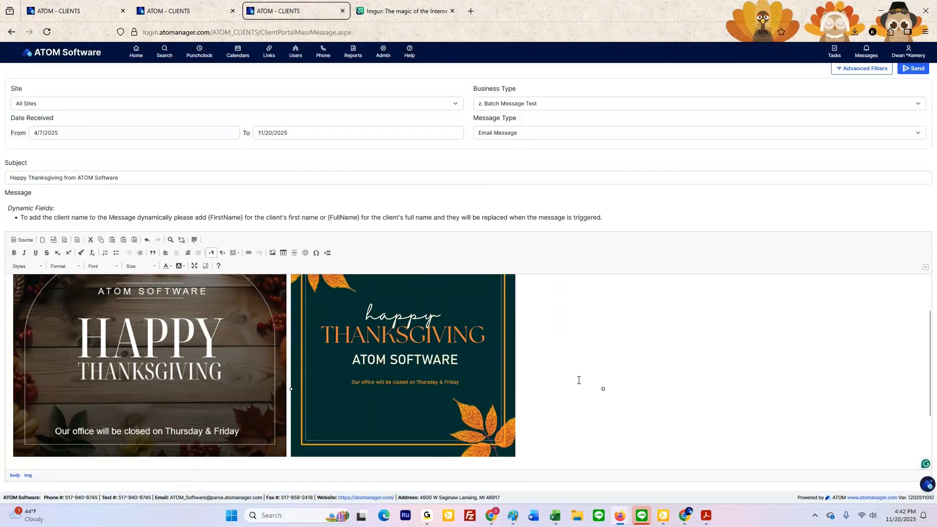
pyautogui.scroll(1, 420, 372)
pyautogui.doubleClick(420, 370)
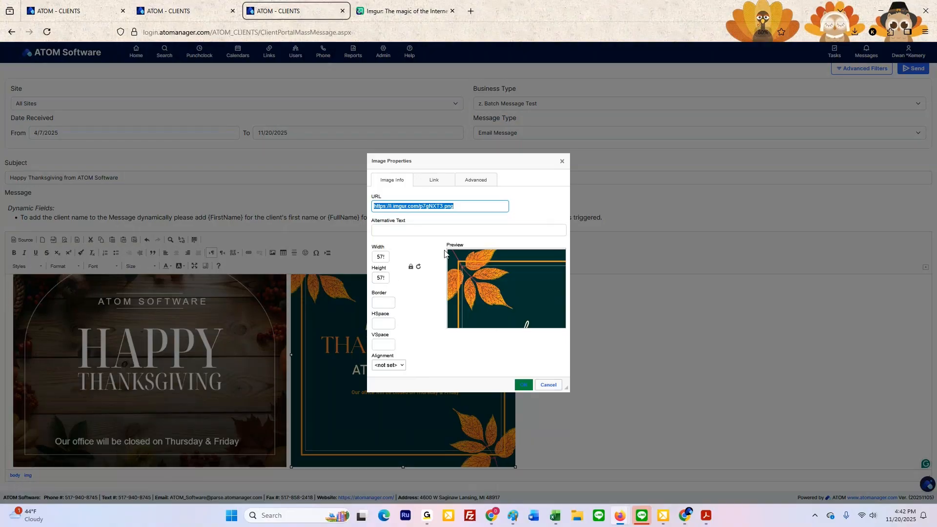
pyautogui.click(562, 161)
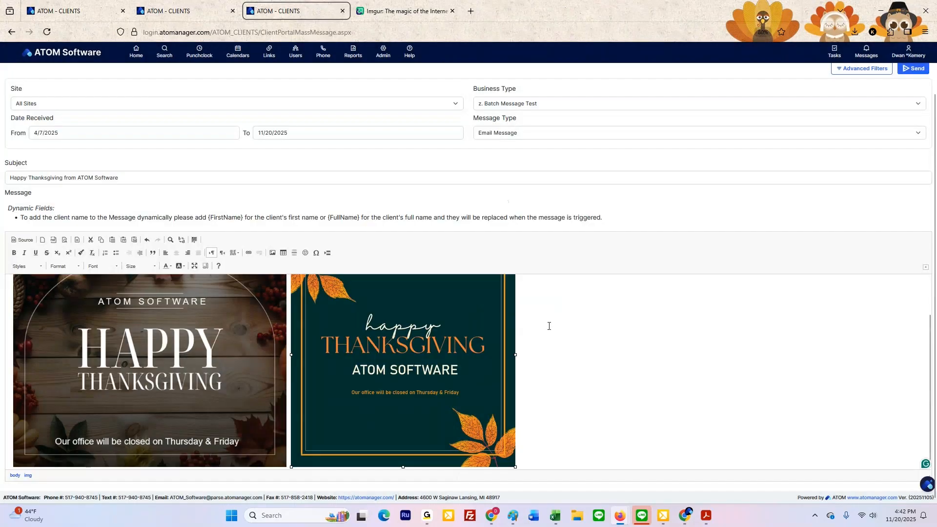
# Step: Look over the finished Thanksgiving email with both pictures and send the batch message
pyautogui.click(565, 356)
pyautogui.scroll(-1, 561, 439)
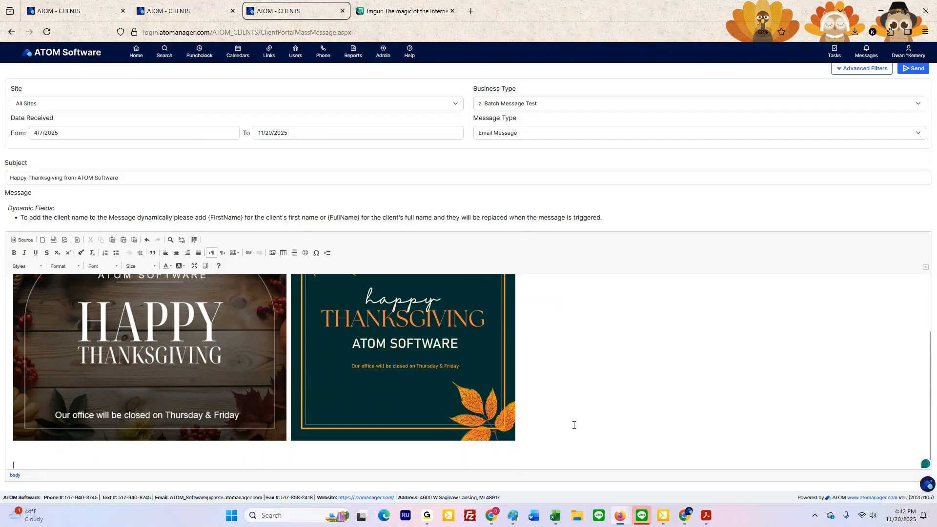
pyautogui.scroll(3, 569, 420)
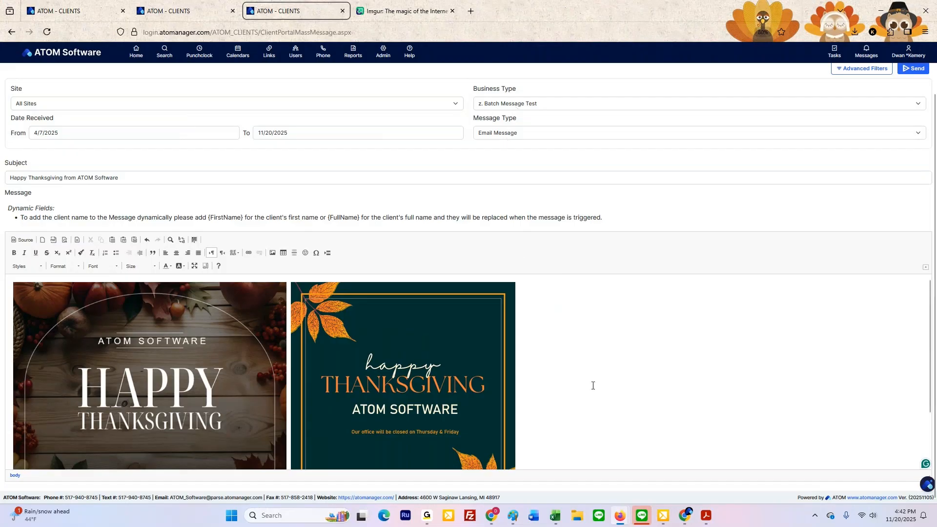
pyautogui.scroll(2, 594, 385)
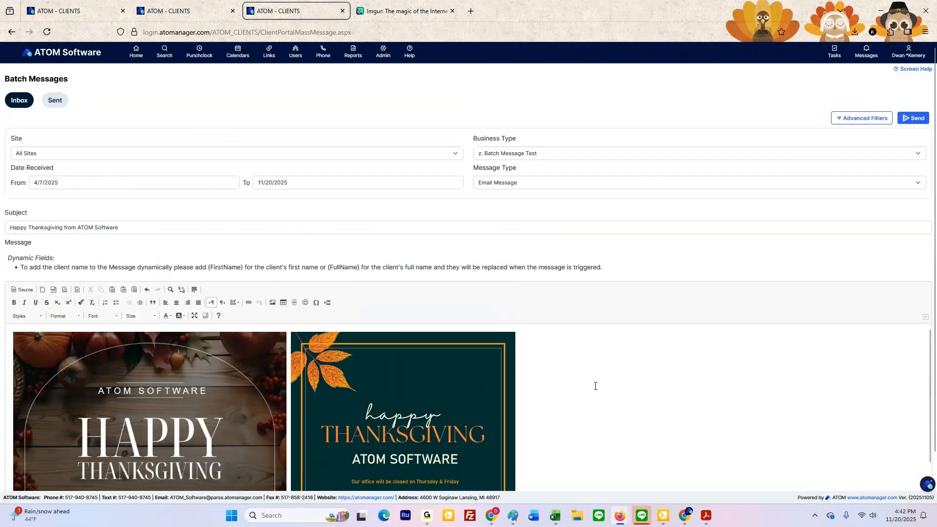
pyautogui.click(915, 119)
# Step: Review the subject, number of messages and From Received Date of the newest Thanksgiving message in the list of sent batch messages
pyautogui.click(68, 100)
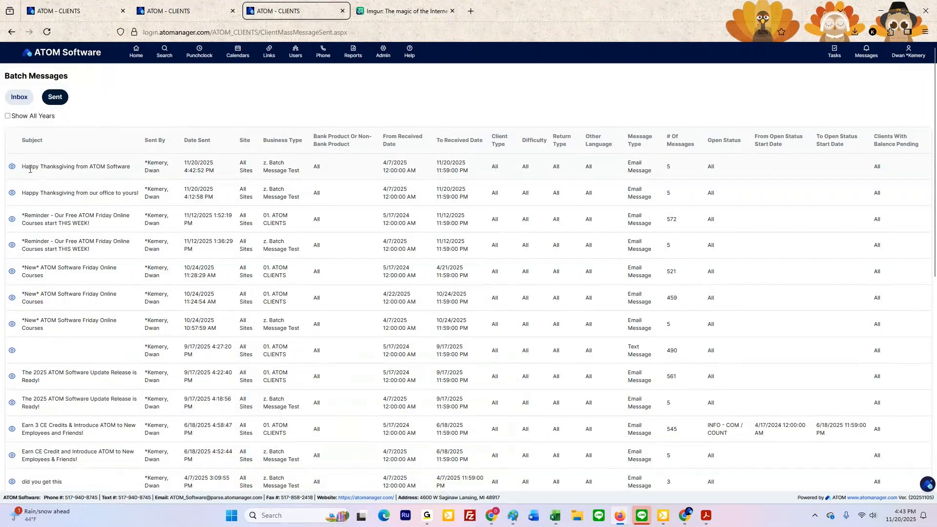
pyautogui.moveTo(23, 168); pyautogui.dragTo(136, 174)
pyautogui.doubleClick(669, 168)
pyautogui.click(398, 163)
pyautogui.tripleClick(398, 163)
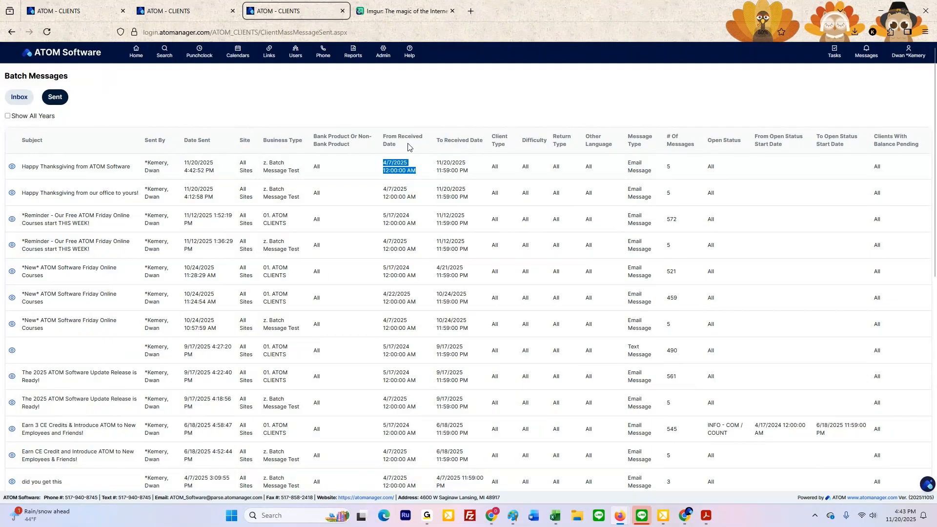
# Step: Return to the blank batch message form and set the From date received to 1/1/2025
pyautogui.click(19, 98)
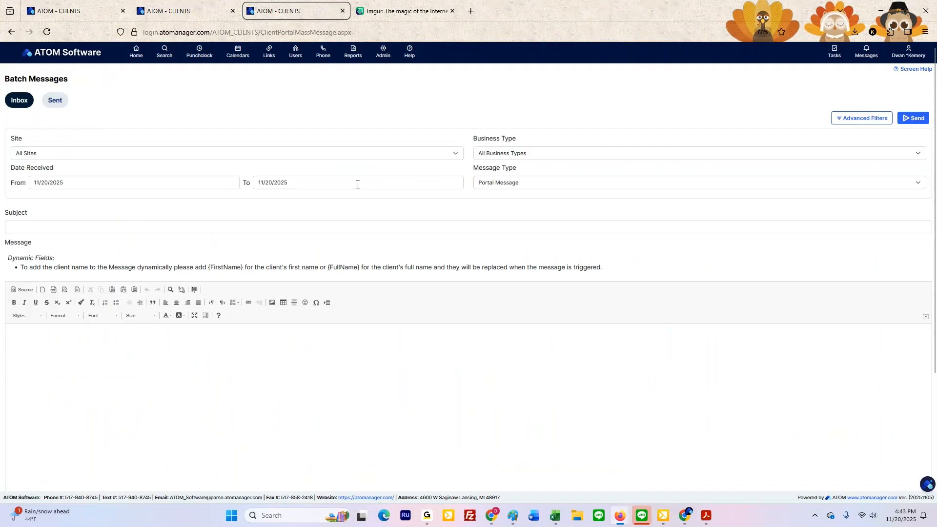
pyautogui.click(84, 183)
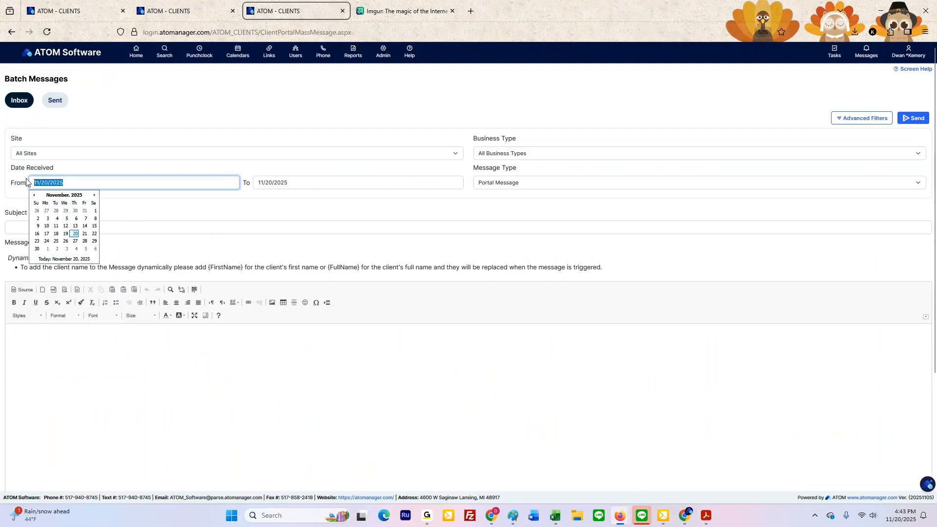
pyautogui.write('1/1/20')
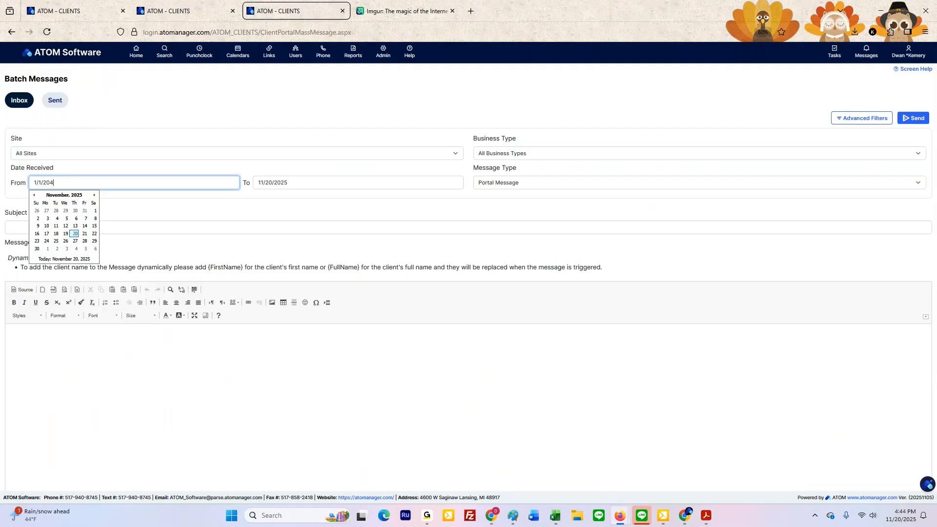
pyautogui.write('24')
pyautogui.press('BackSpace')
pyautogui.click(314, 179)
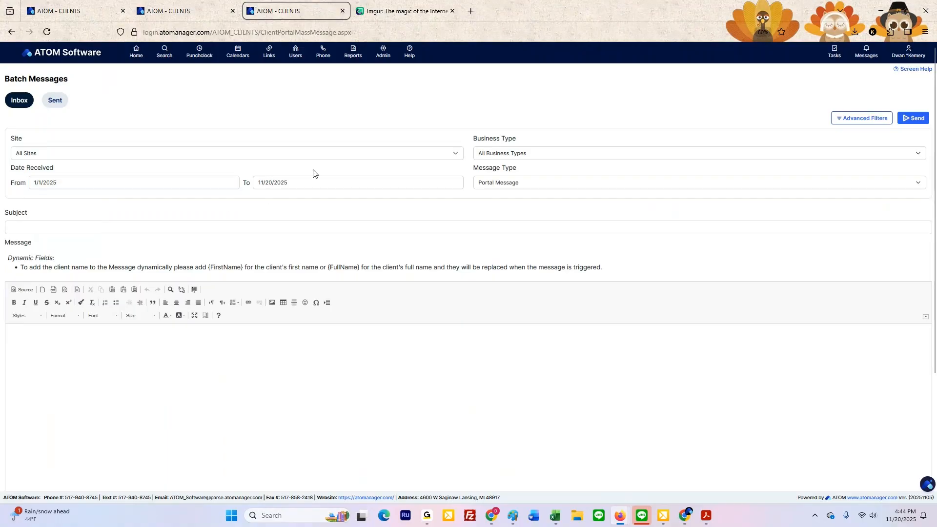
pyautogui.click(363, 205)
# Step: Change the From date received of the batch message filter to 1/1/2024
pyautogui.click(77, 187)
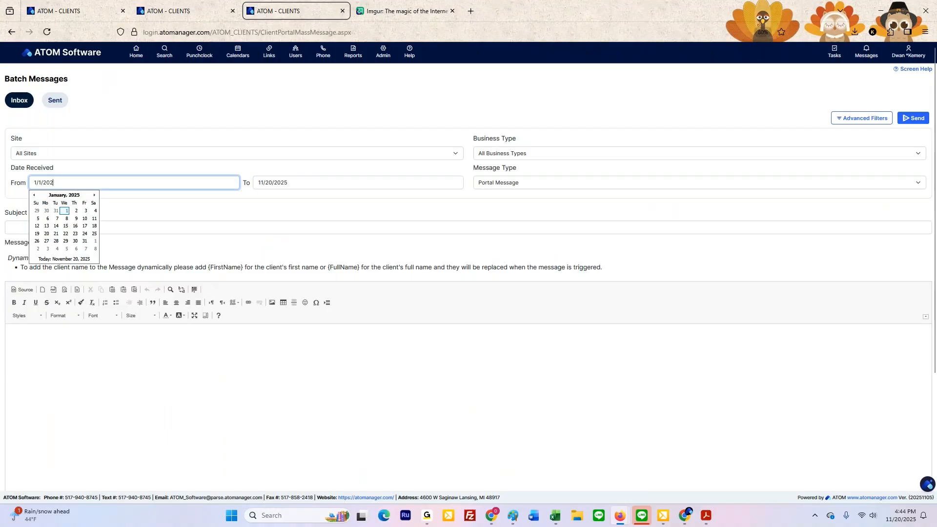
pyautogui.write('4')
pyautogui.click(381, 126)
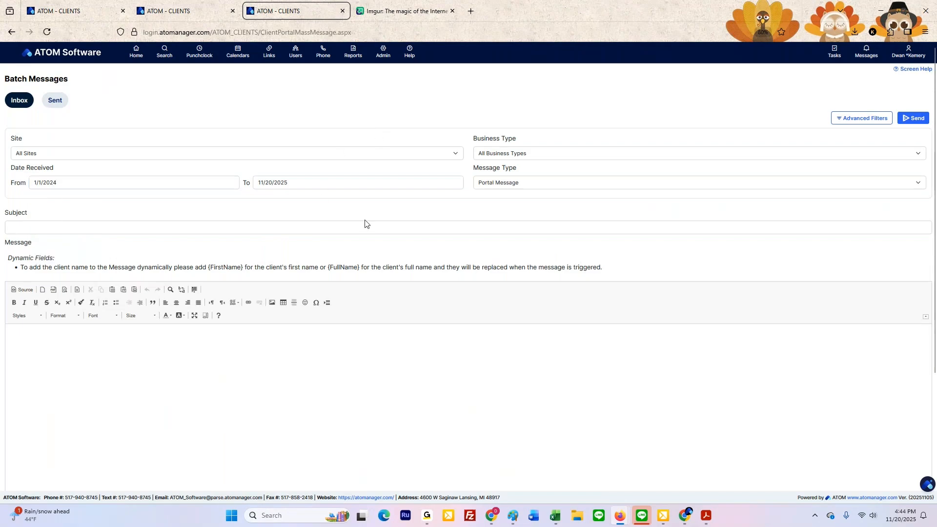
# Step: Set the business type to 01. ATOM CLIENTS and the message type to Email Message
pyautogui.click(540, 157)
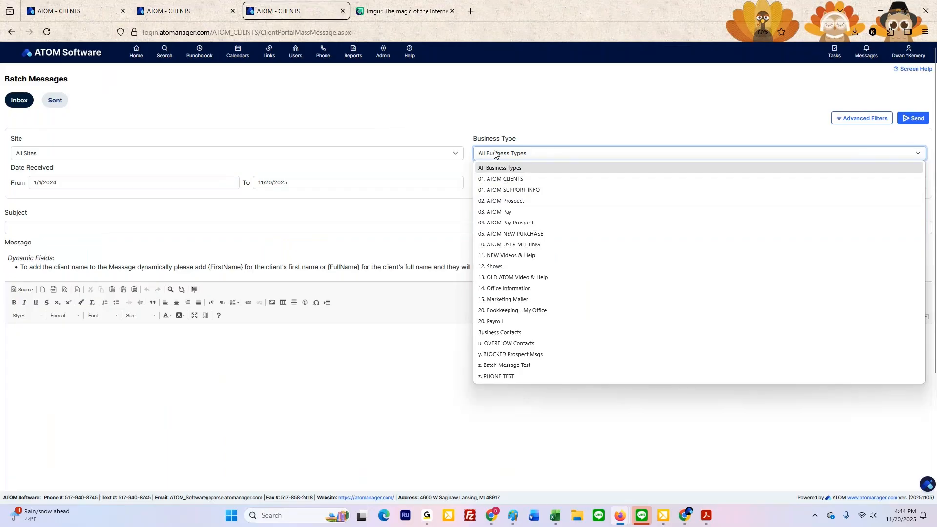
pyautogui.click(529, 178)
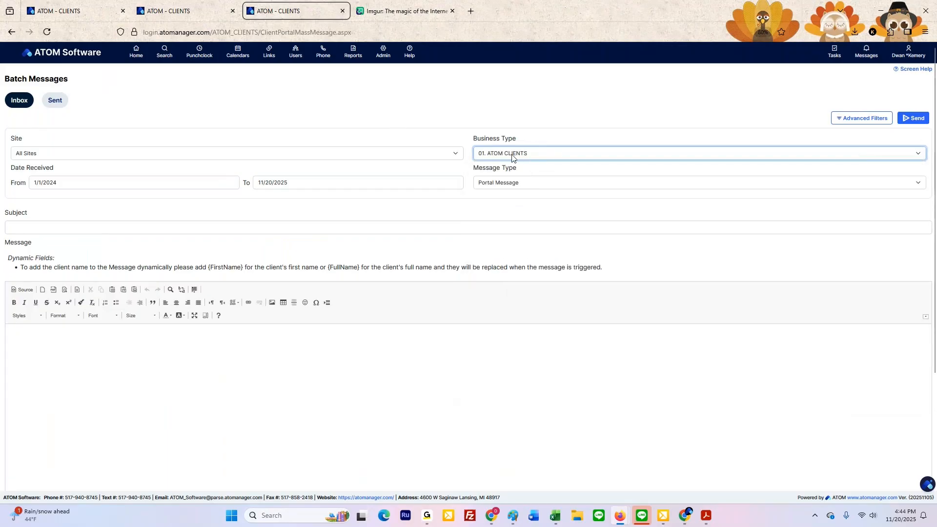
pyautogui.click(512, 184)
pyautogui.click(504, 208)
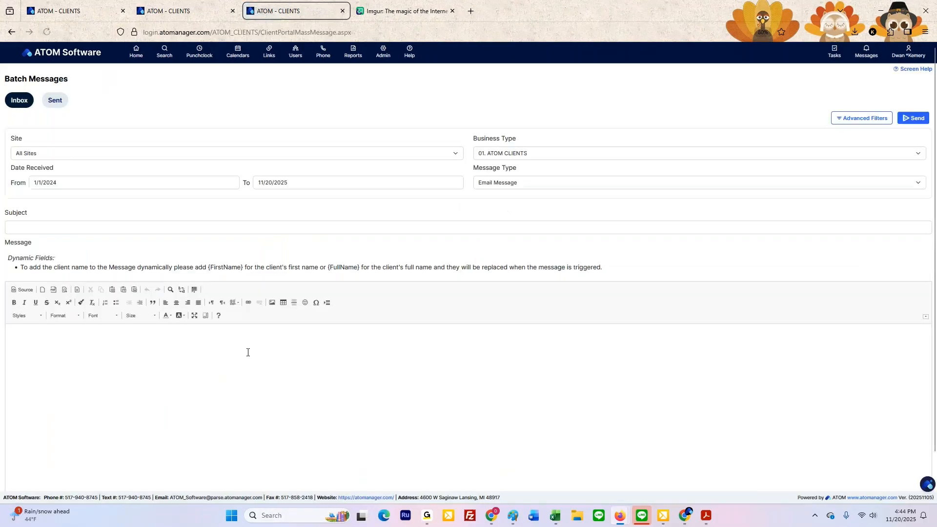
pyautogui.click(243, 345)
# Step: Open the newest sent message, Happy Thanksgiving from ATOM Software, and copy both pictures from its message body
pyautogui.click(69, 101)
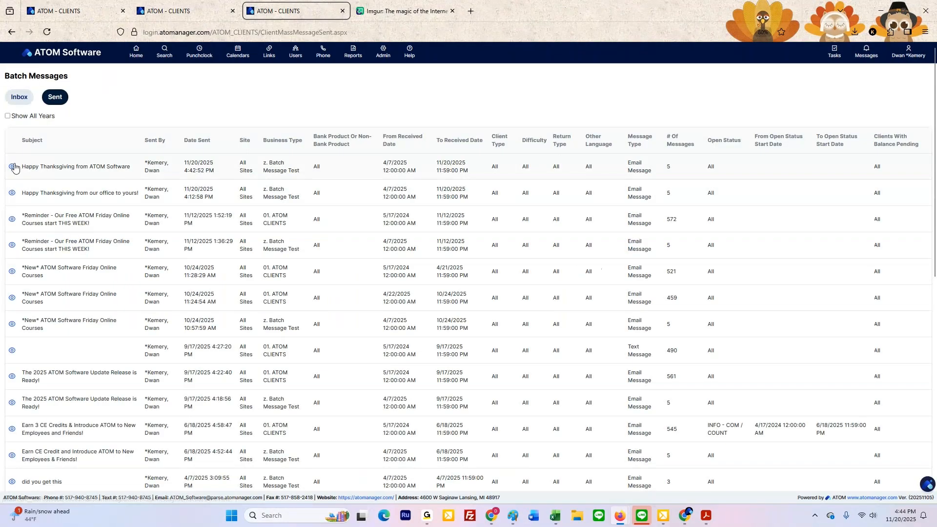
pyautogui.click(77, 190)
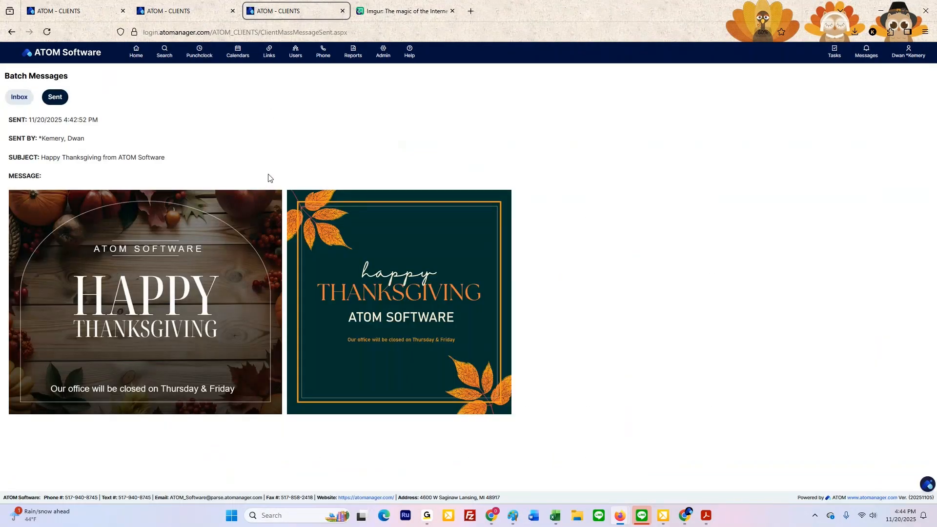
pyautogui.hotkey('ctrl', 'a')
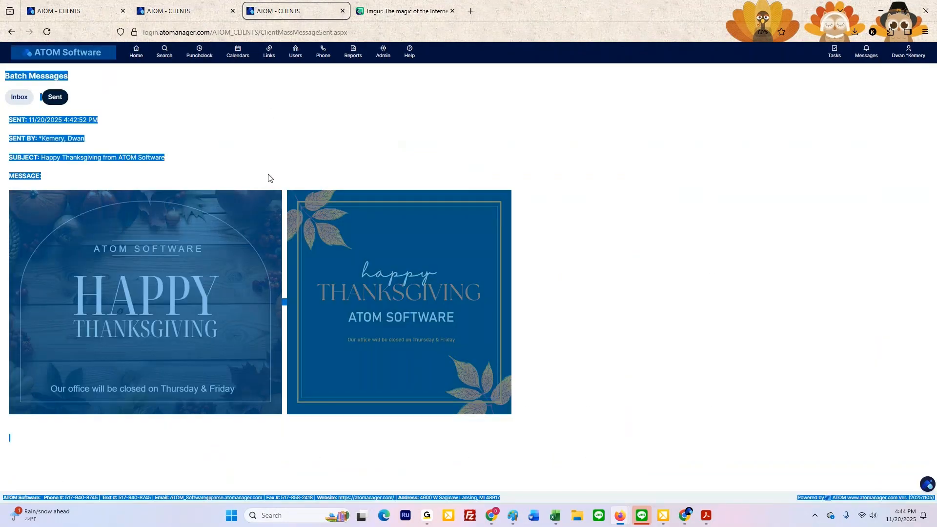
pyautogui.click(219, 458)
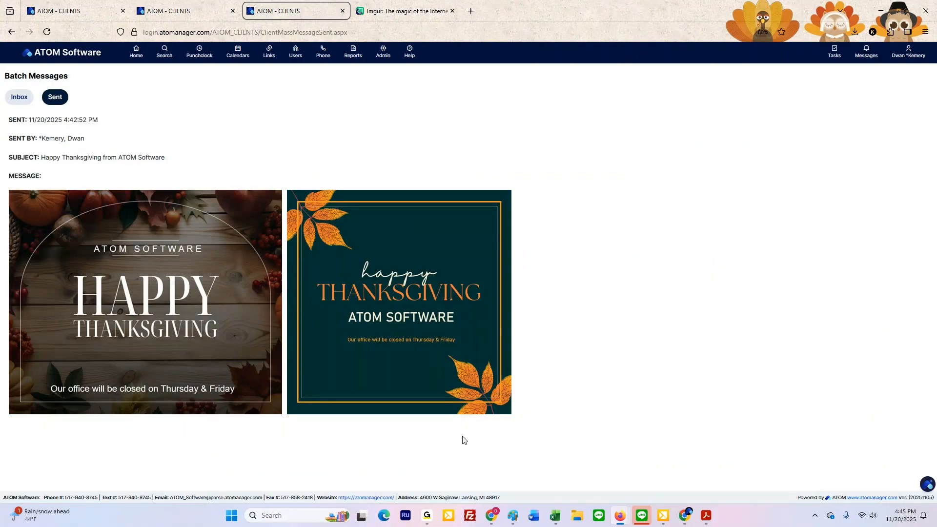
pyautogui.moveTo(494, 437); pyautogui.dragTo(26, 194)
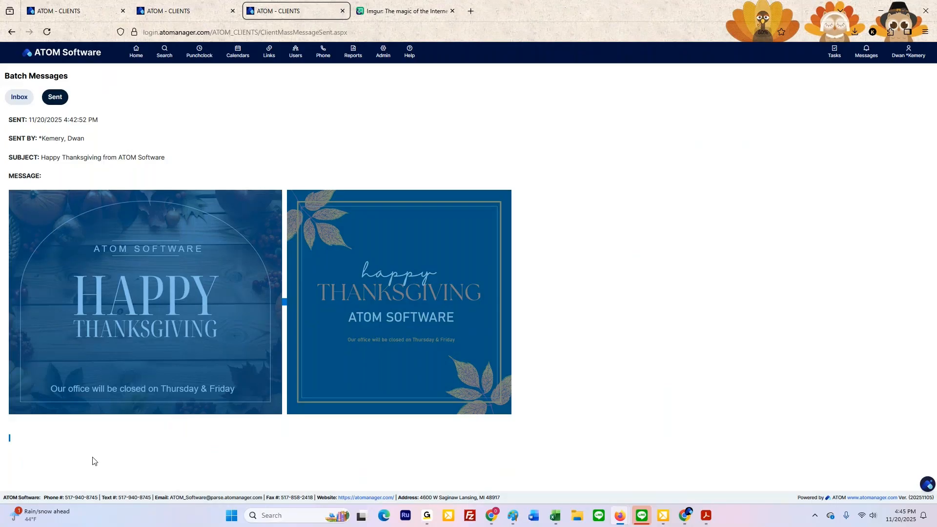
# Step: Paste the two copied Thanksgiving pictures into the body of a new batch message and check the wooden-background picture's image URL
pyautogui.click(24, 94)
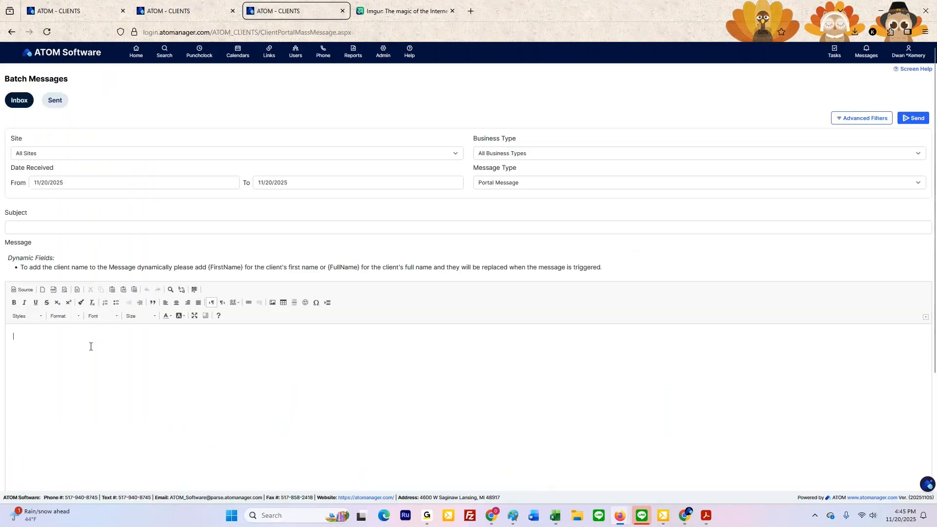
pyautogui.hotkey('ctrl', 'v')
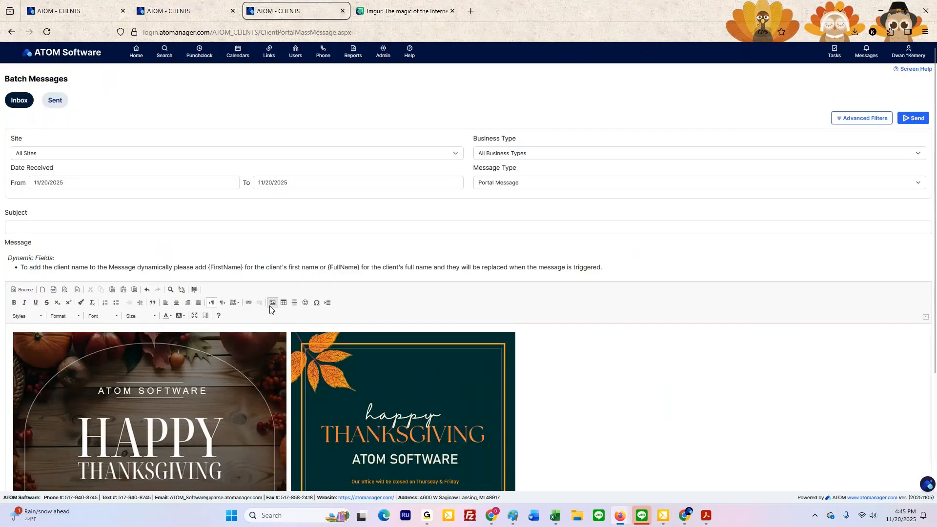
pyautogui.doubleClick(205, 363)
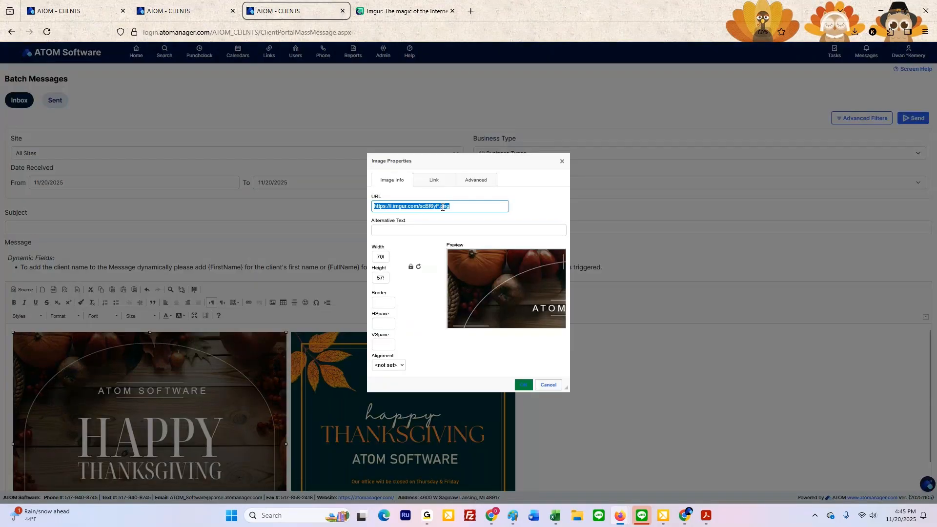
pyautogui.click(561, 164)
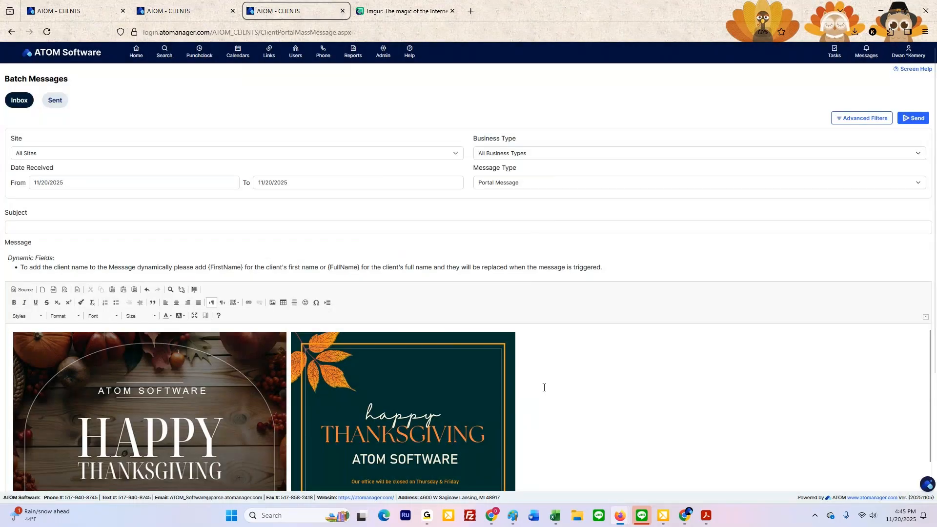
pyautogui.scroll(-2, 544, 387)
pyautogui.scroll(-3, 502, 435)
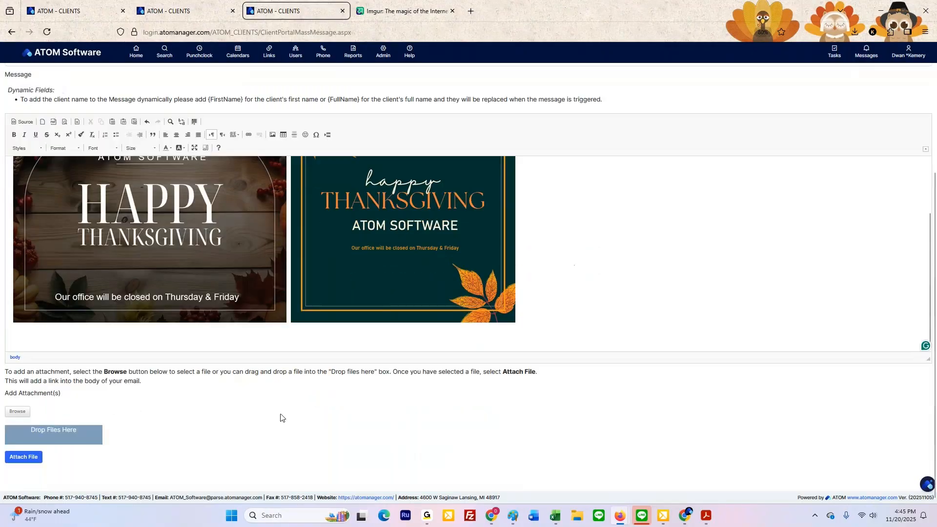
# Step: Switch to the Holiday Messages course PDF in Acrobat and review its required applications and batch message instructions
pyautogui.scroll(5, 278, 369)
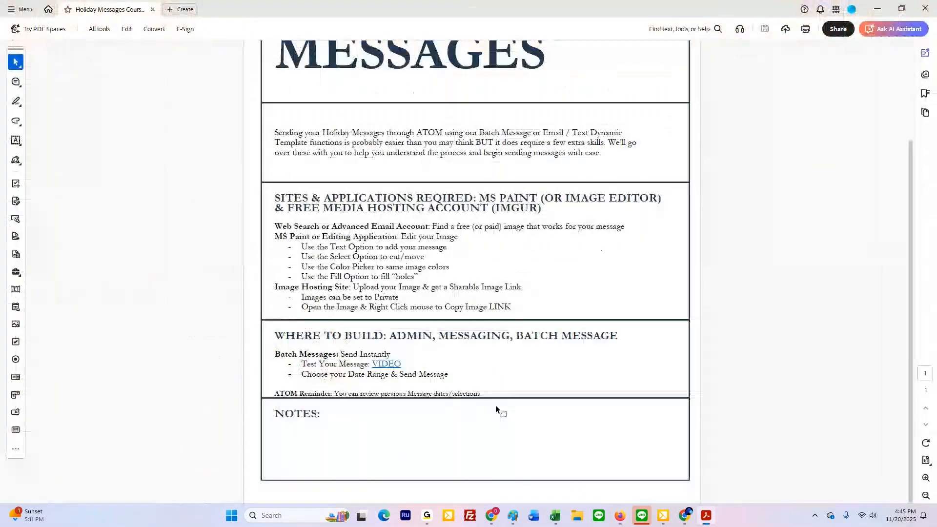
pyautogui.scroll(3, 493, 408)
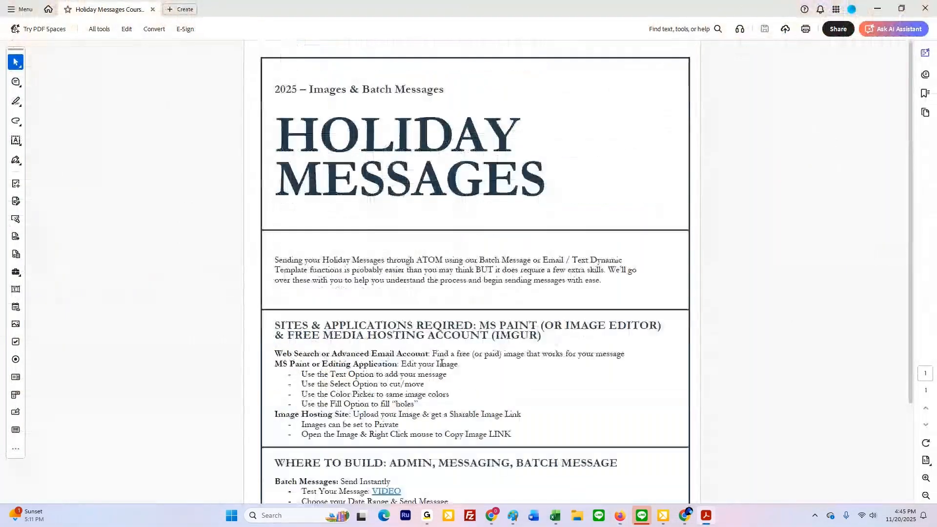
pyautogui.scroll(-3, 442, 362)
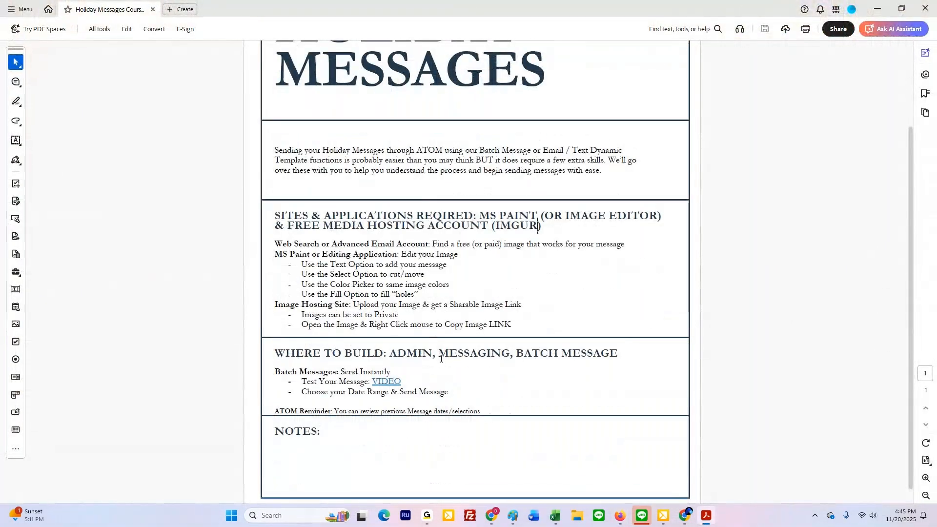
# Step: Return to the ATOM batch message form in the browser and look over both pasted Thanksgiving pictures
pyautogui.hotkey('alt', 'Tab')
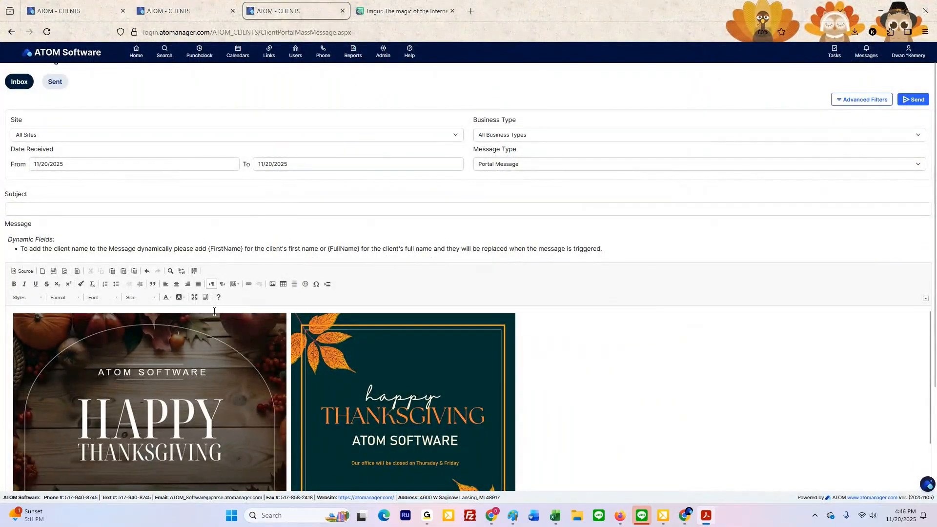
pyautogui.scroll(-2, 196, 358)
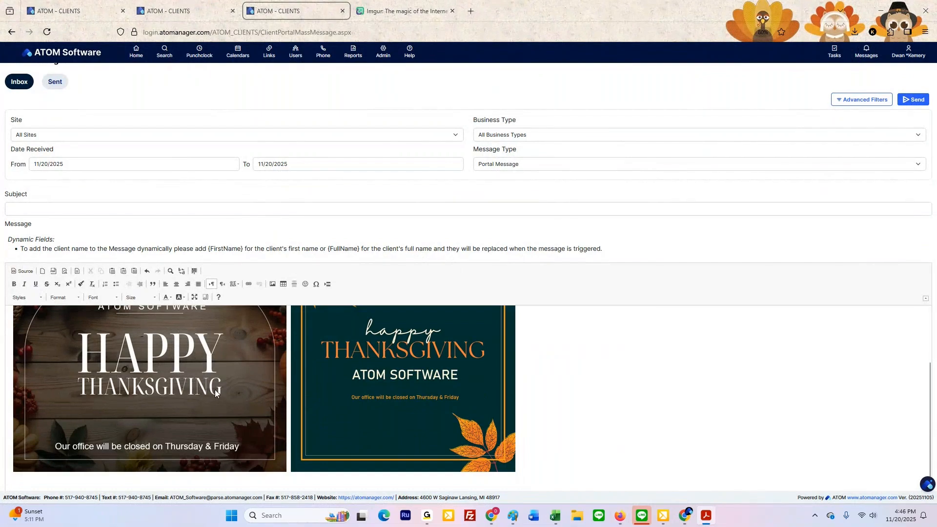
pyautogui.scroll(2, 216, 397)
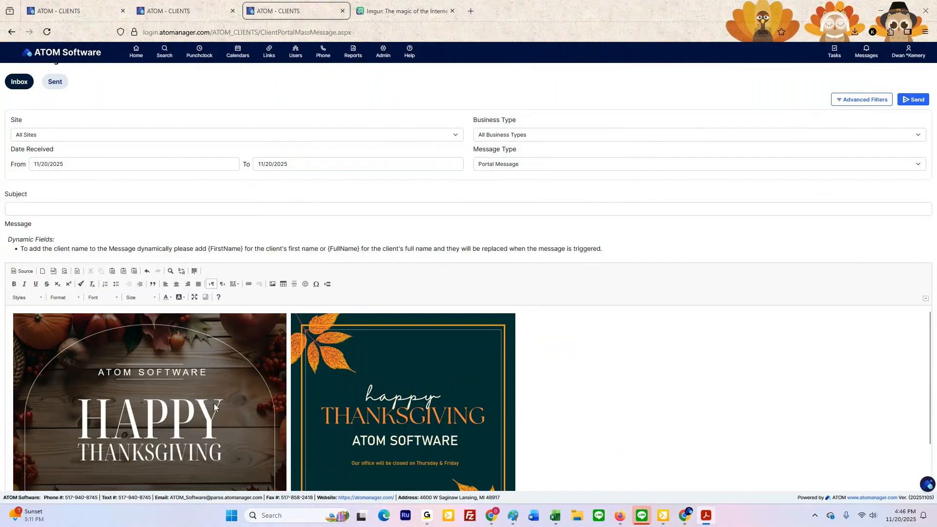
pyautogui.scroll(-2, 183, 376)
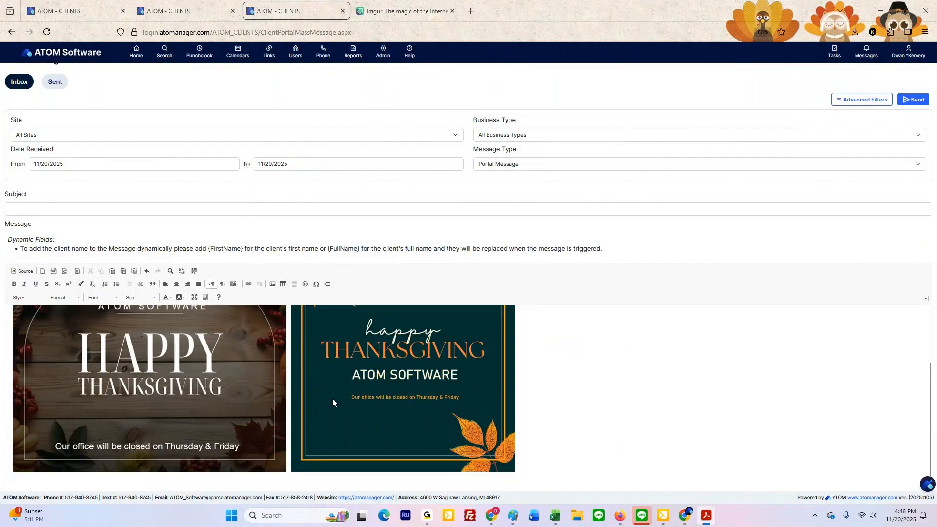
pyautogui.scroll(2, 334, 406)
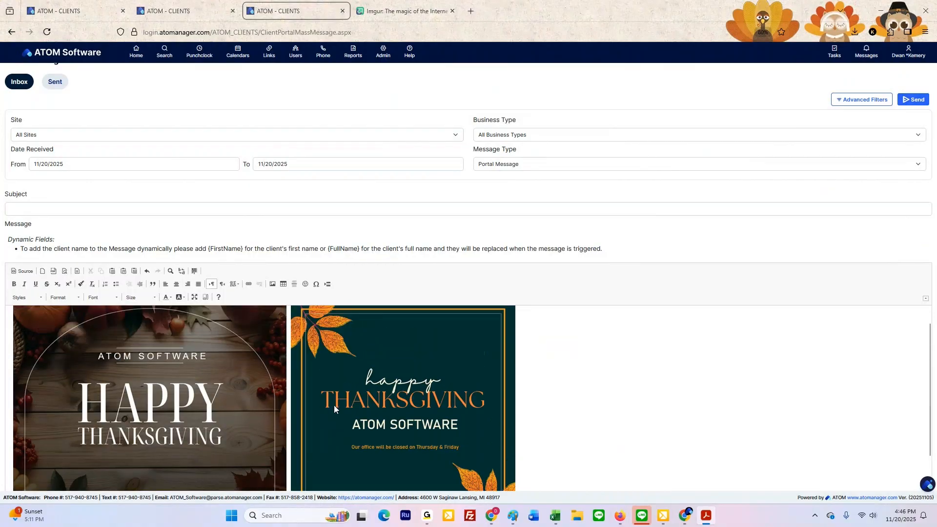